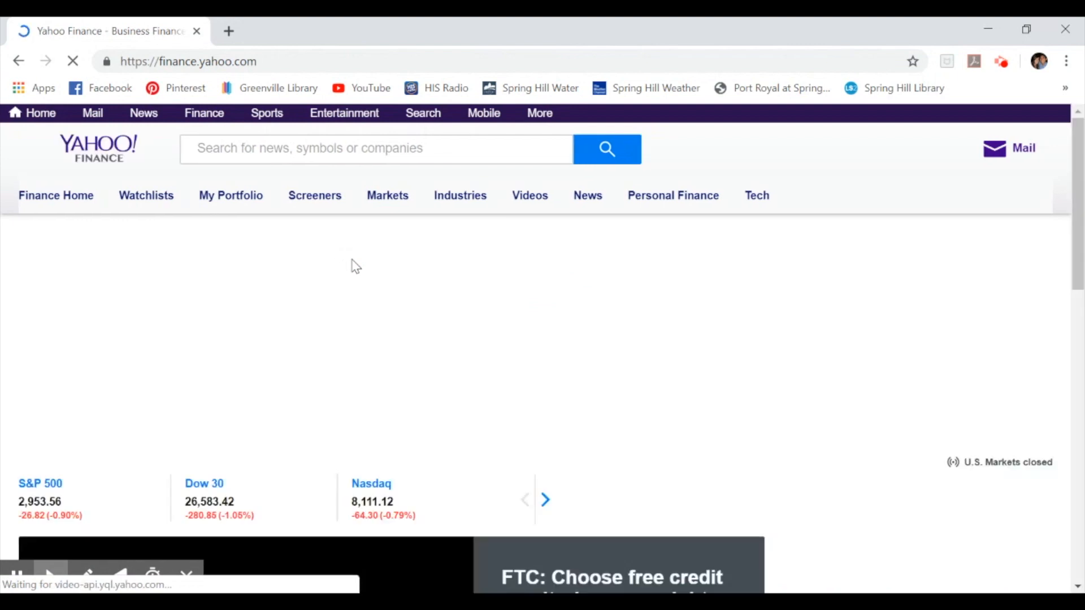
- Search Yahoo Finance for amazon, choose Amazon.com, Inc. (AMZN) and open its historical data
left_click(462, 151)
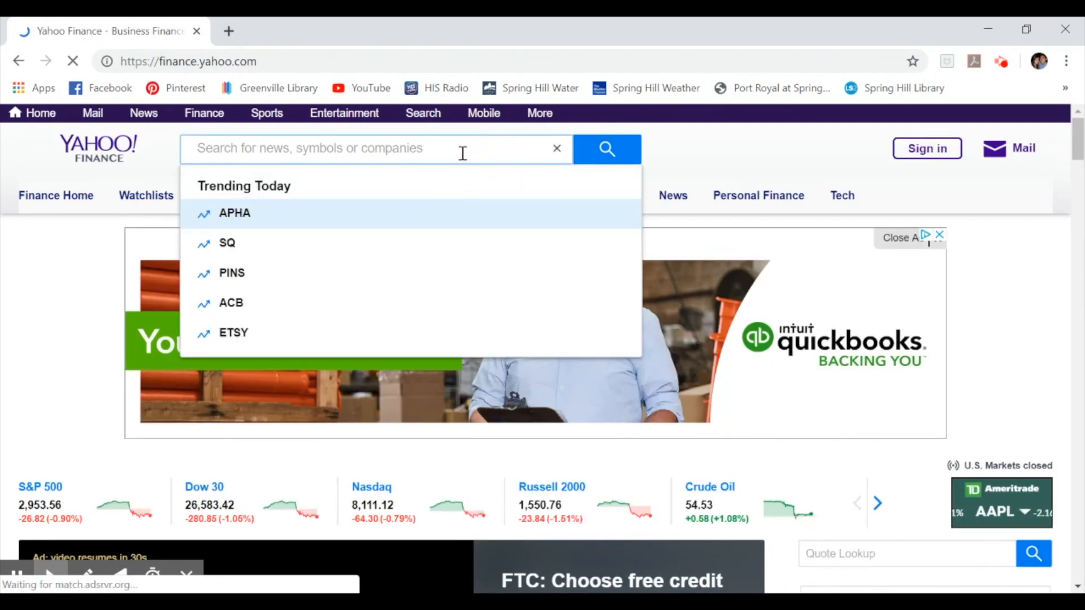
type("am")
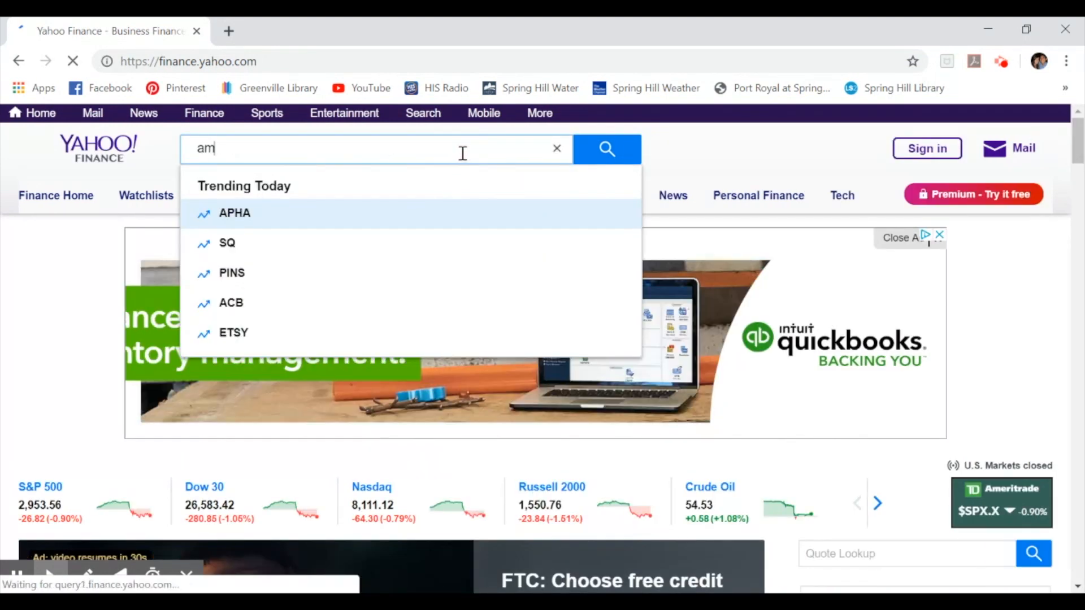
type("azon")
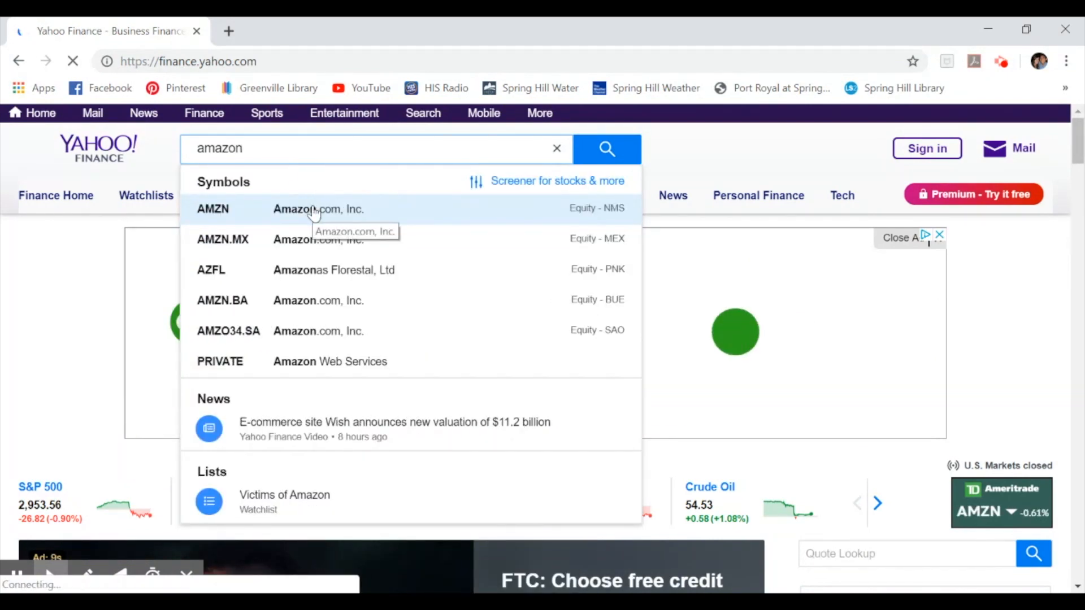
left_click(314, 213)
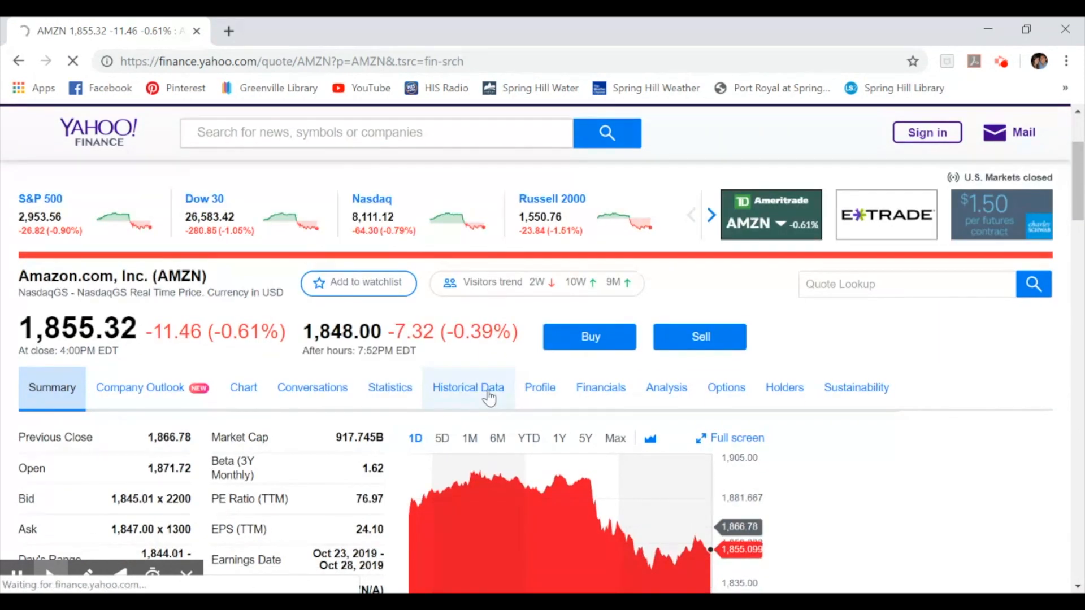
left_click(488, 390)
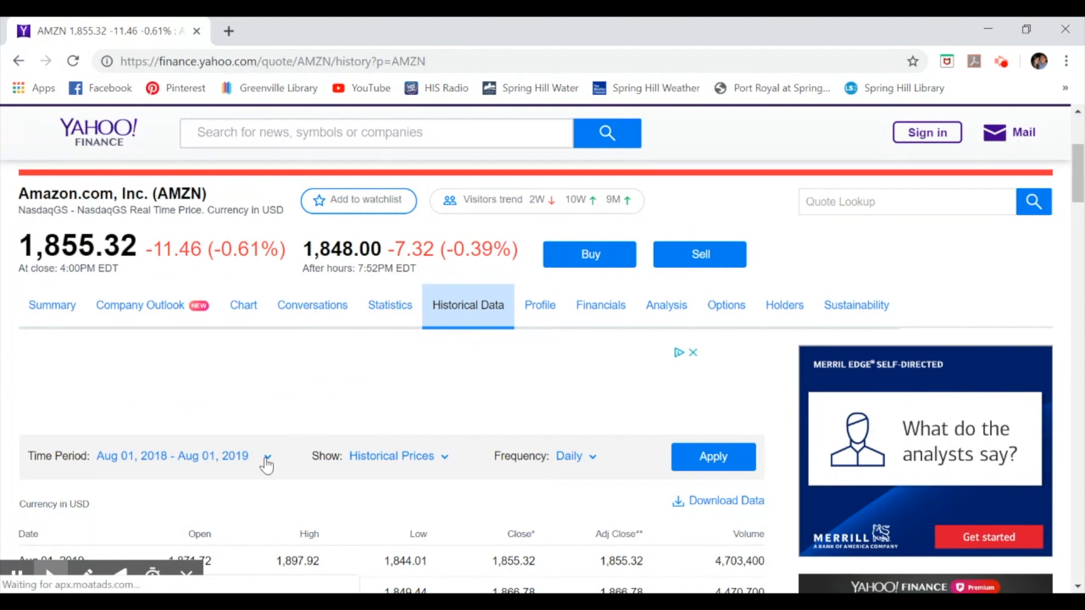
- Set the historical data's time period to the maximum range, May 15, 1997 to Aug 01, 2019
left_click(267, 459)
left_click(221, 515)
scroll(223, 511, "down", 2)
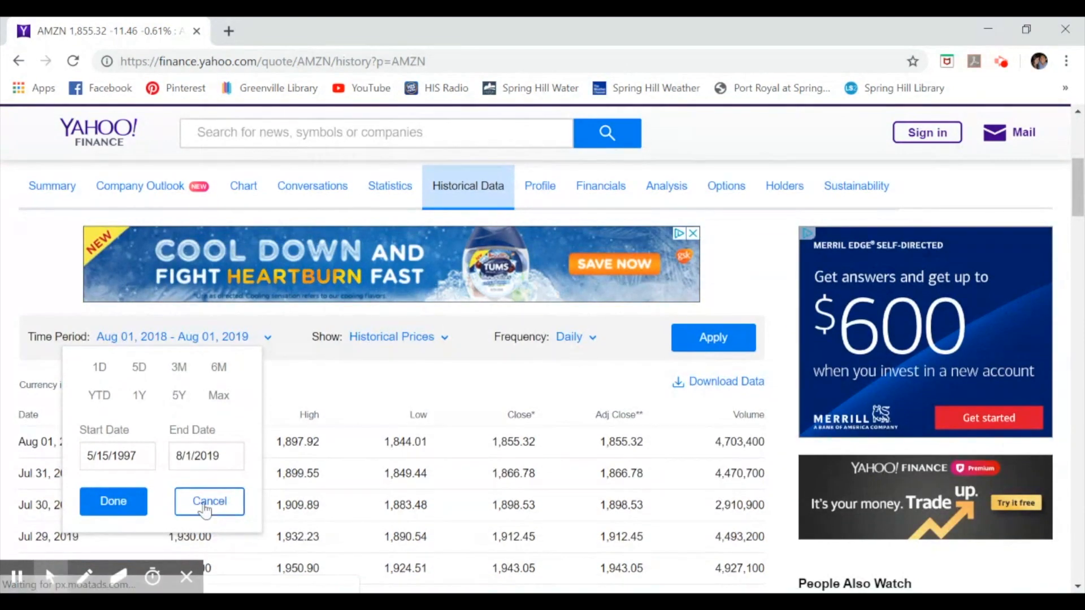
left_click(125, 506)
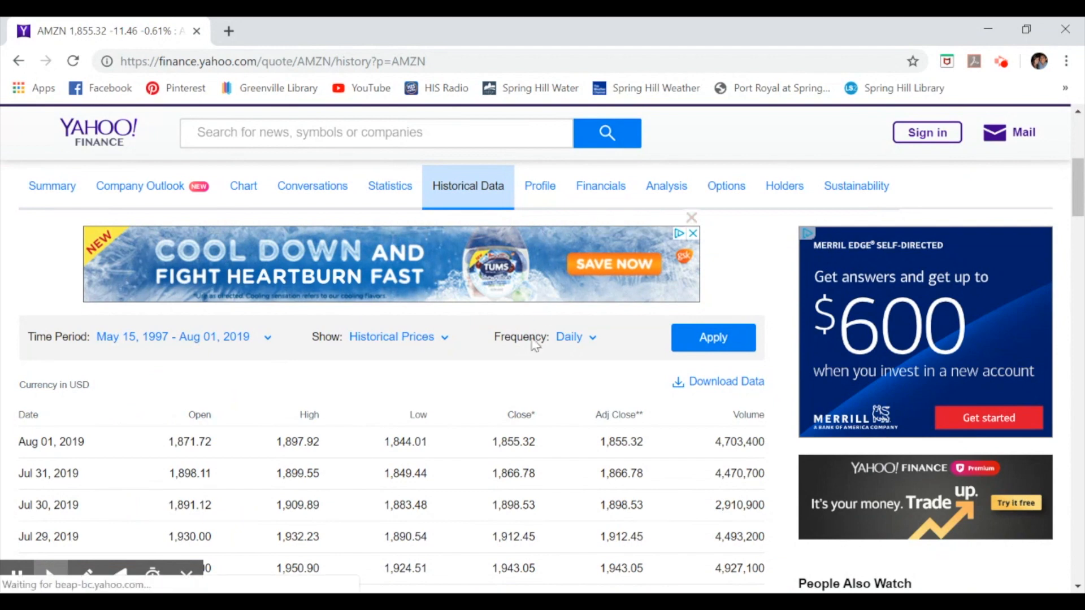
- Change the historical price frequency to Monthly and apply the settings
left_click(588, 339)
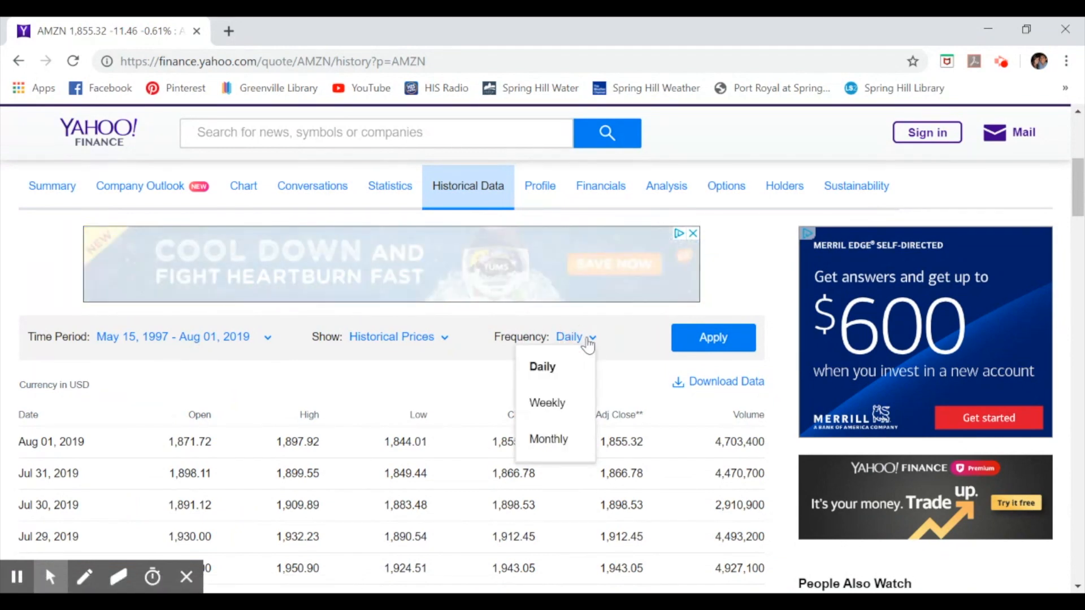
left_click(561, 440)
left_click(713, 346)
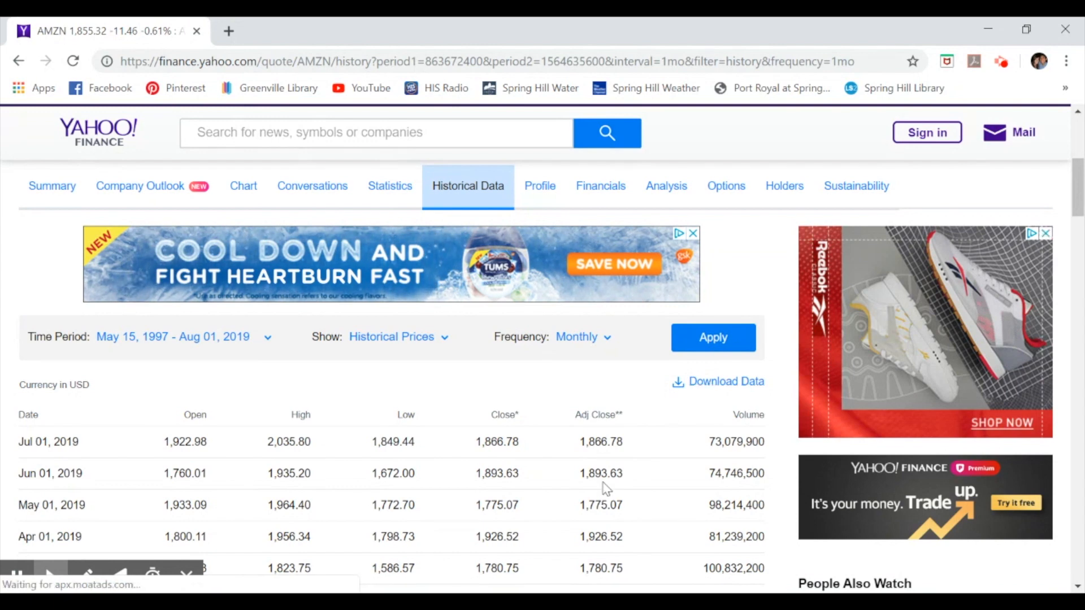
- Switch to the AMZN Data workbook in Excel and delete the Open, High, Low and Close columns
mouse_move(608, 602)
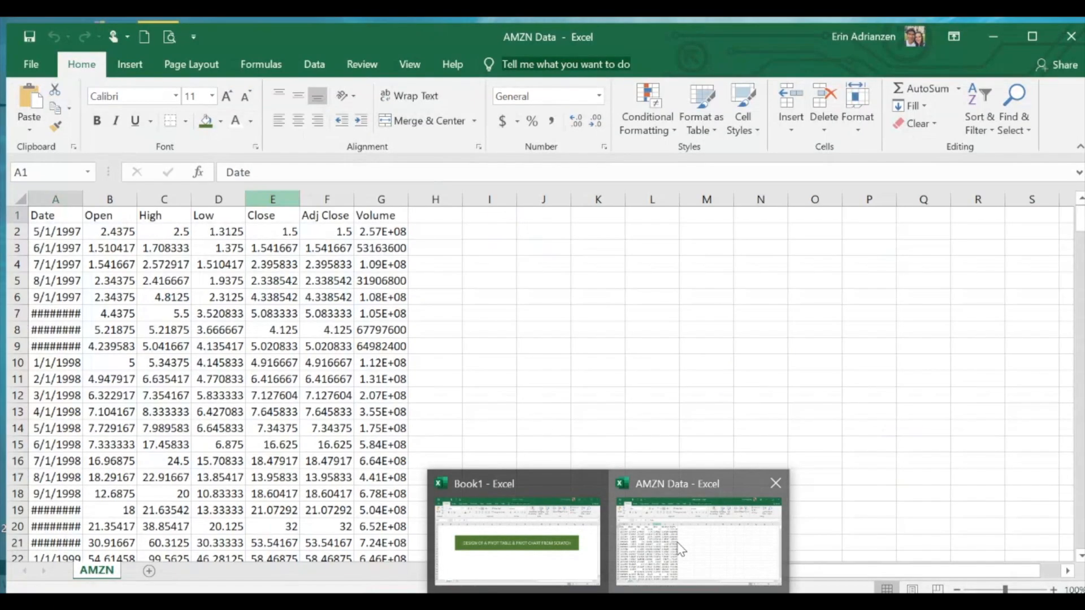
left_click(681, 547)
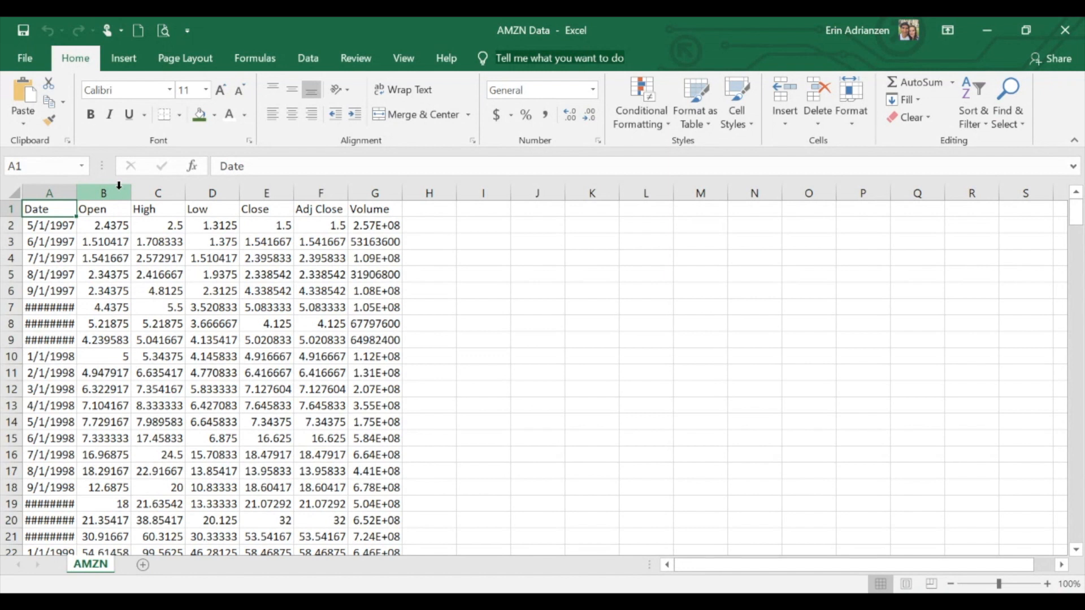
left_click_drag(115, 187, 262, 187)
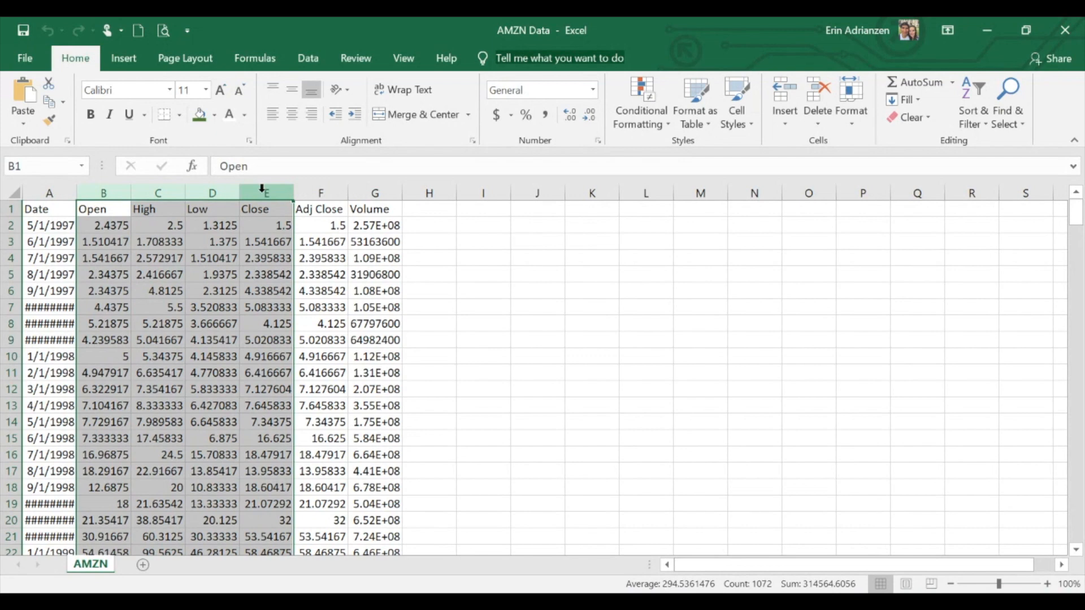
right_click(262, 187)
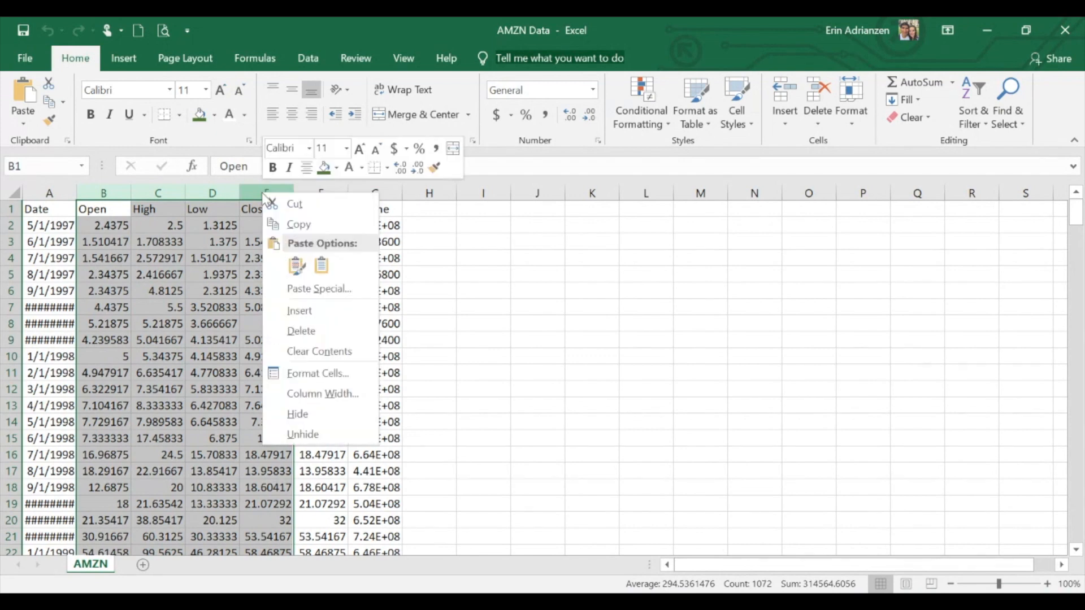
left_click(319, 332)
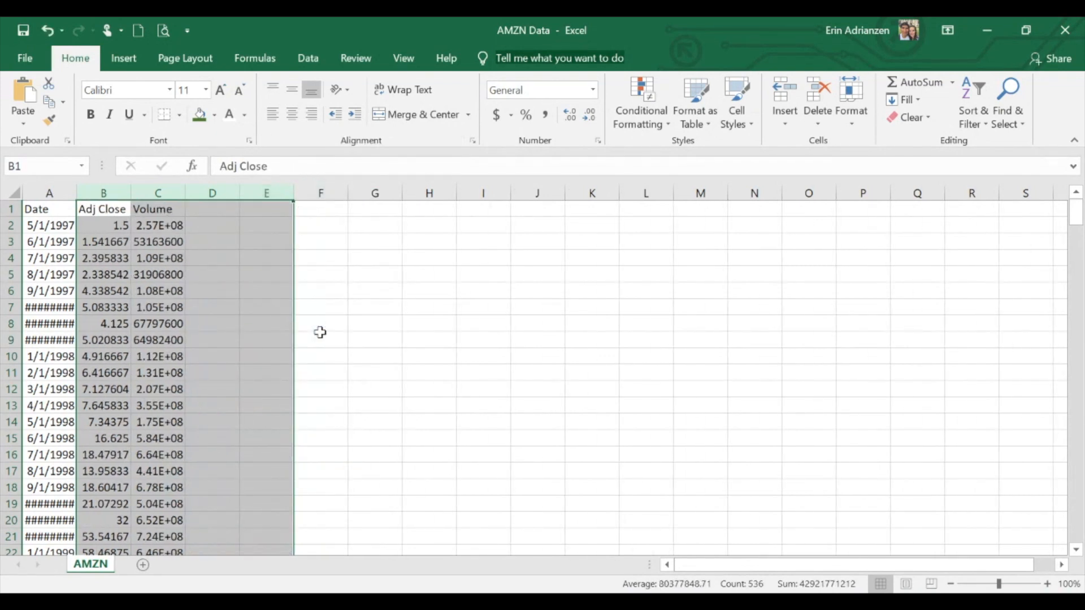
left_click(110, 272)
- Rename the headers in A1, B1 and C1 as Period, Stock Price and # Of Shares
left_click(51, 208)
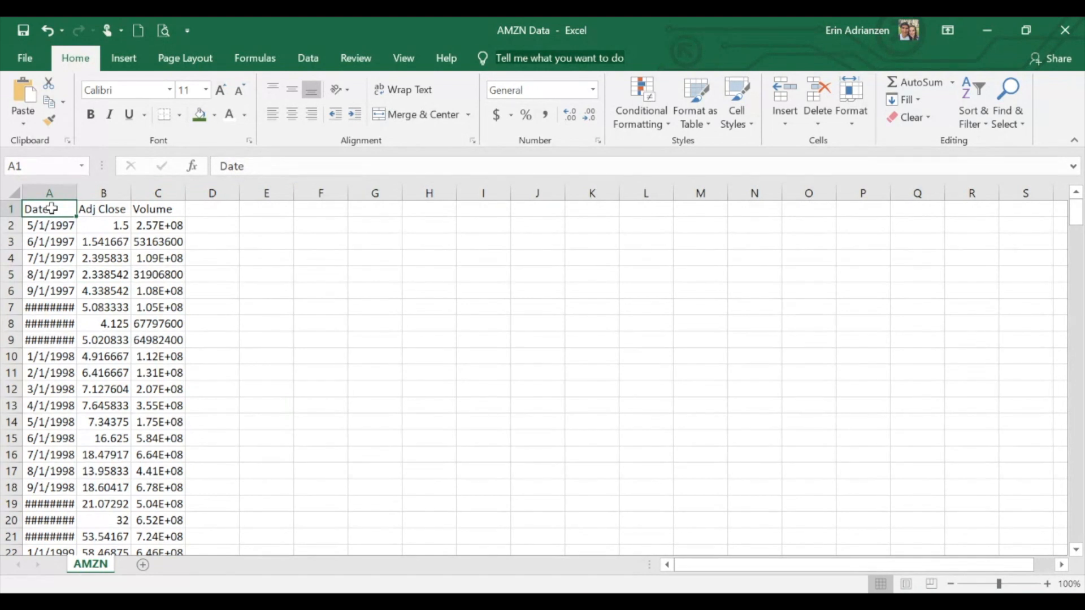
type("Period")
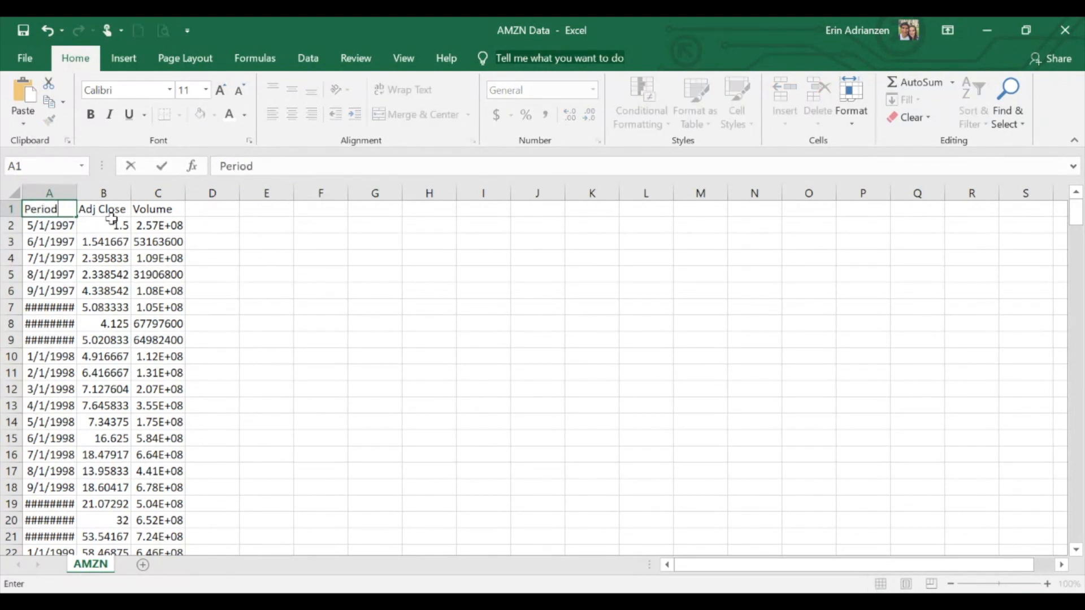
left_click(115, 212)
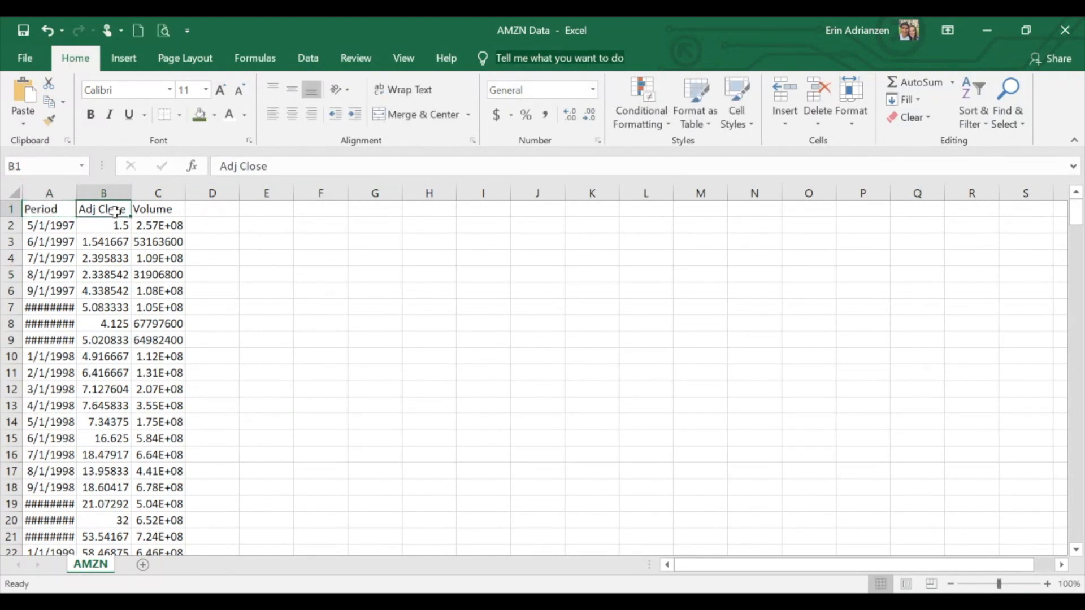
type("Stock Price")
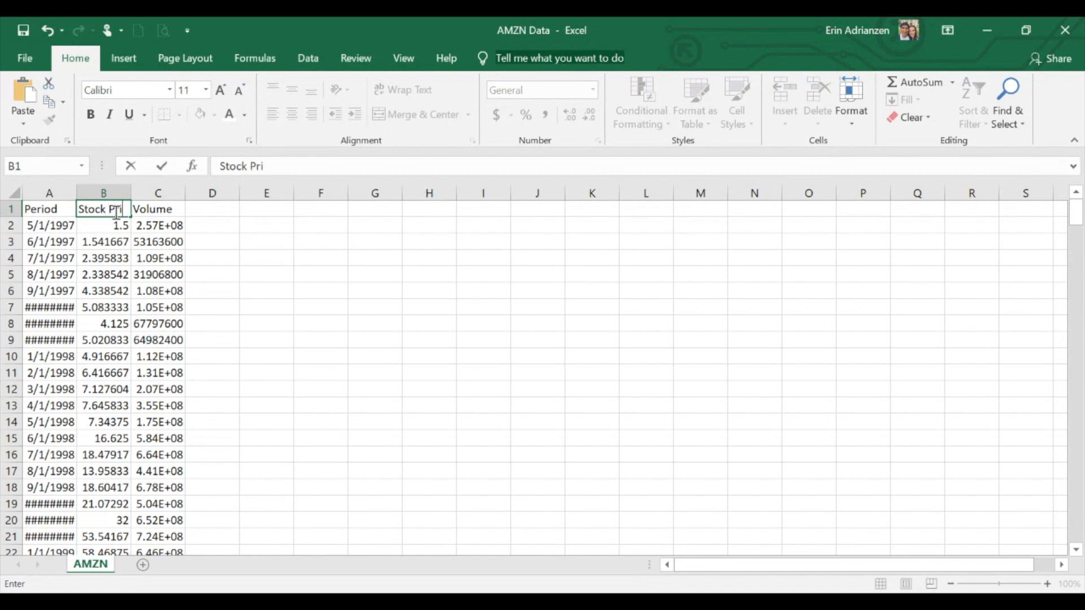
left_click(176, 241)
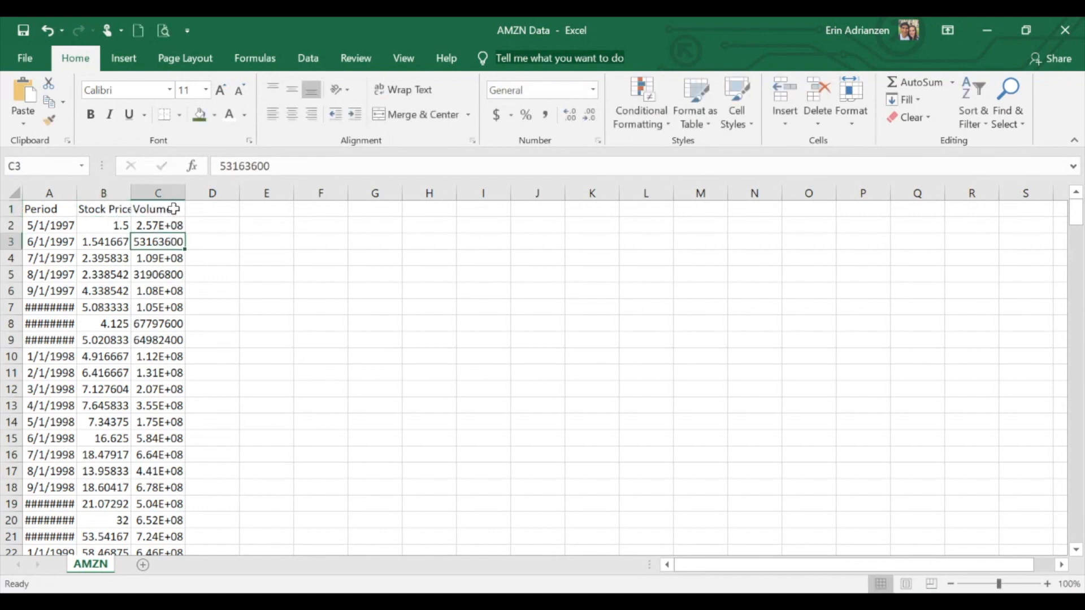
left_click(176, 207)
left_click_drag(270, 171, 178, 170)
type("#")
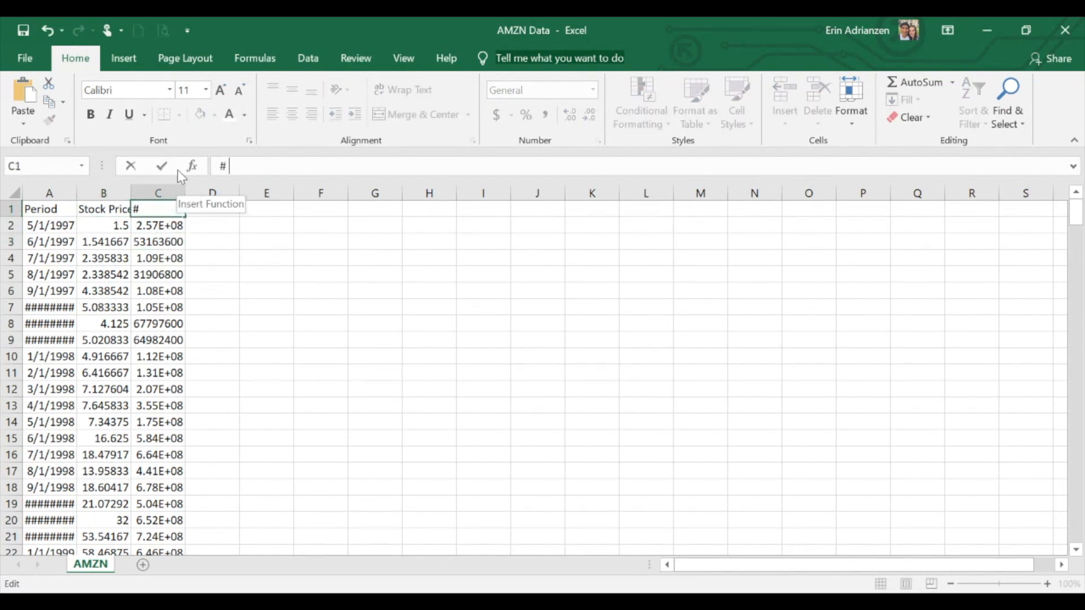
type(" Of Shares")
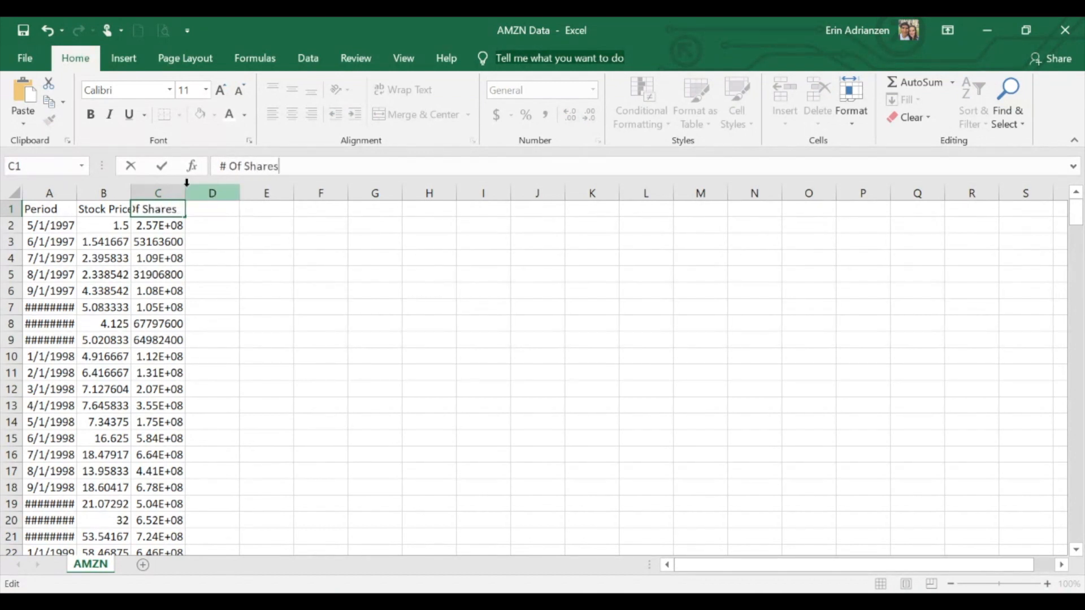
key("Return")
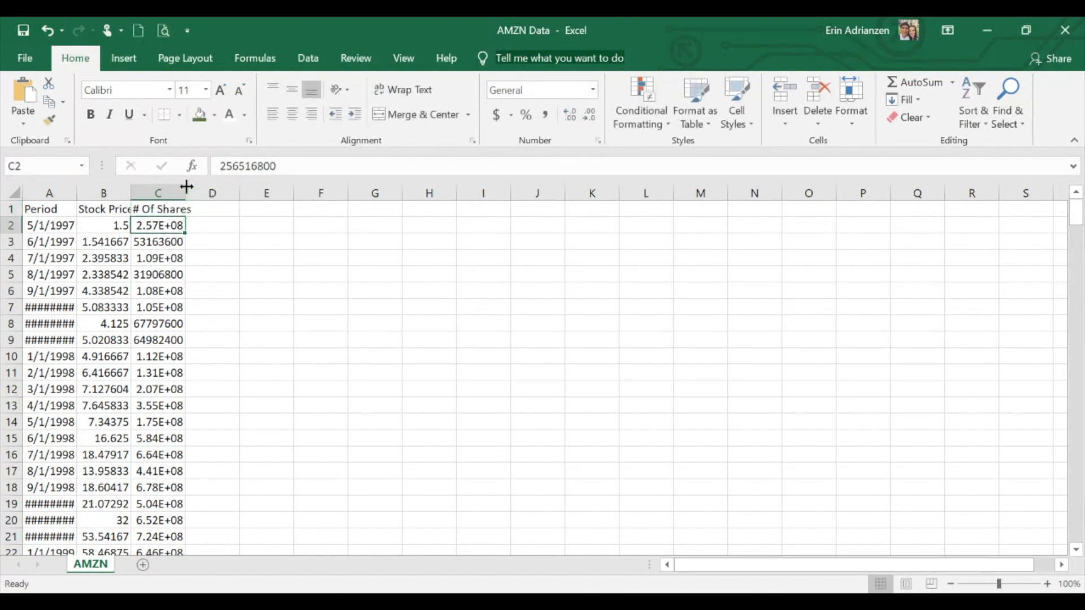
- Convert the data range A1:C268 into a table with headers
left_click(123, 307)
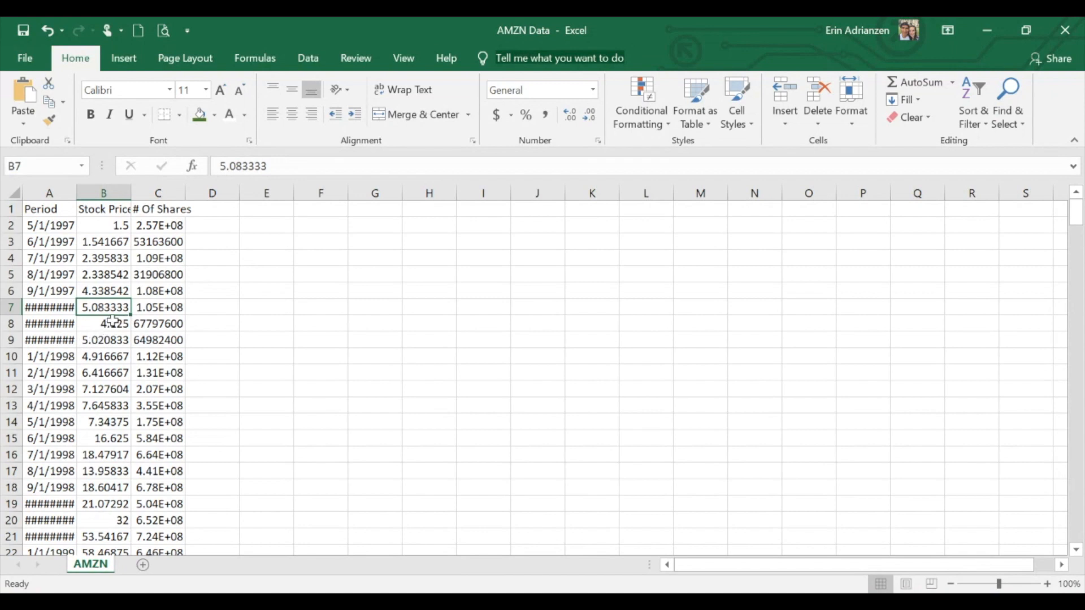
left_click(113, 321)
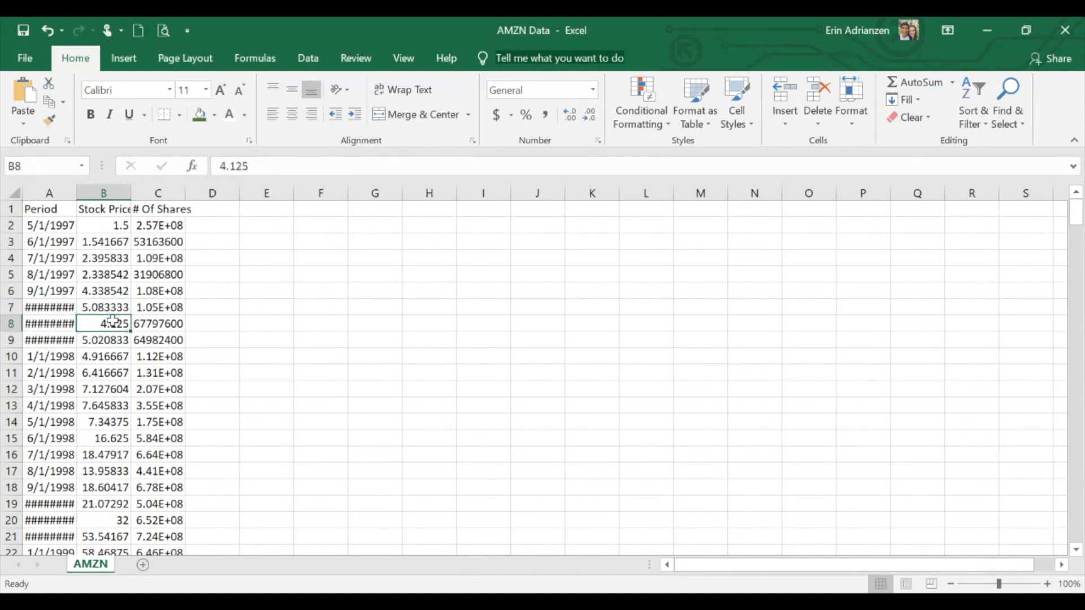
left_click(137, 67)
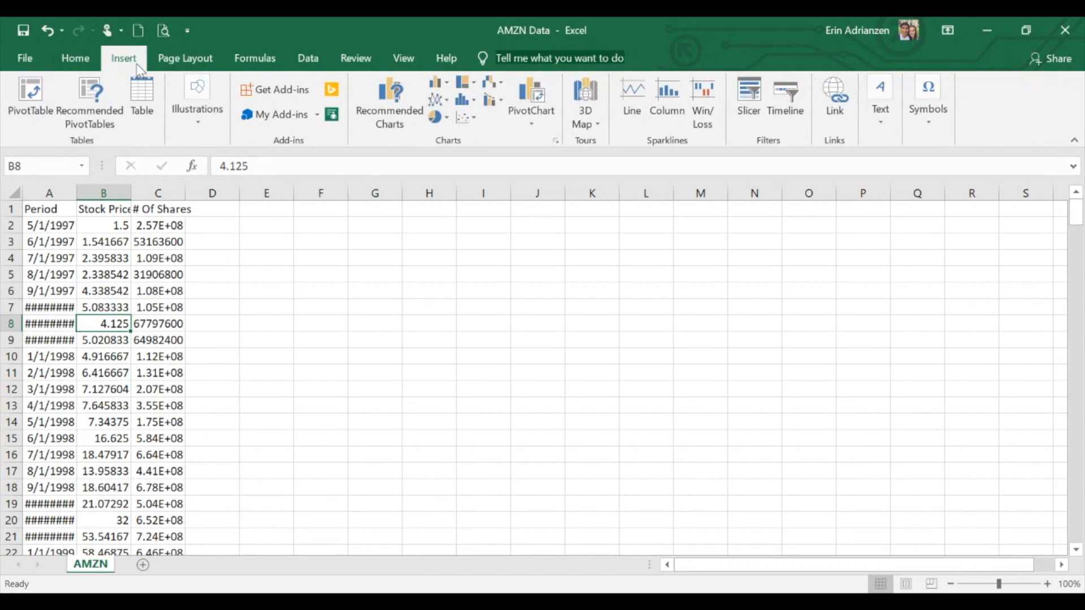
left_click(142, 102)
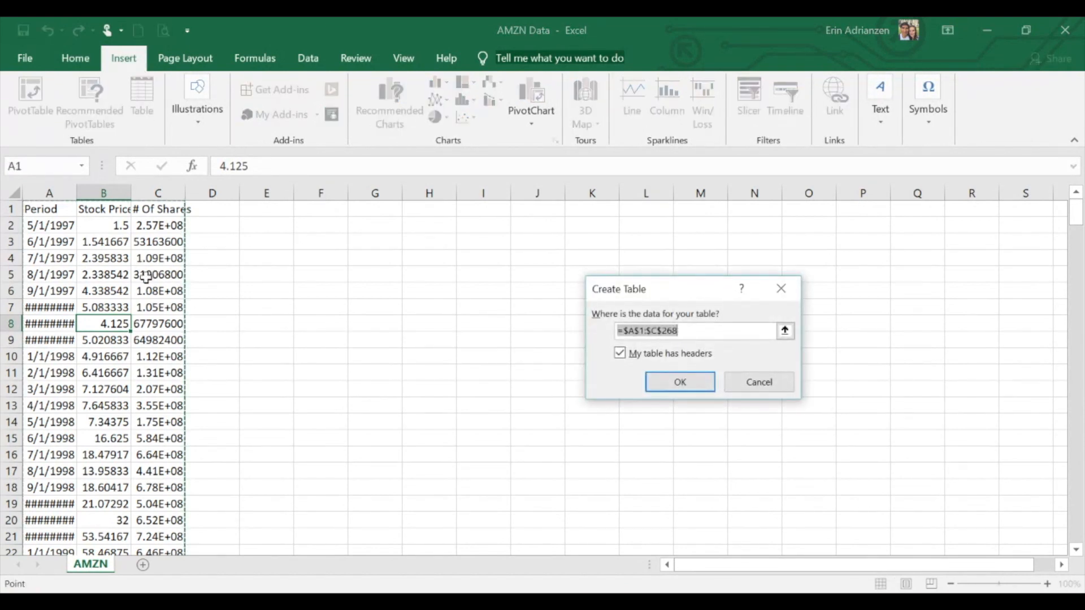
left_click(680, 383)
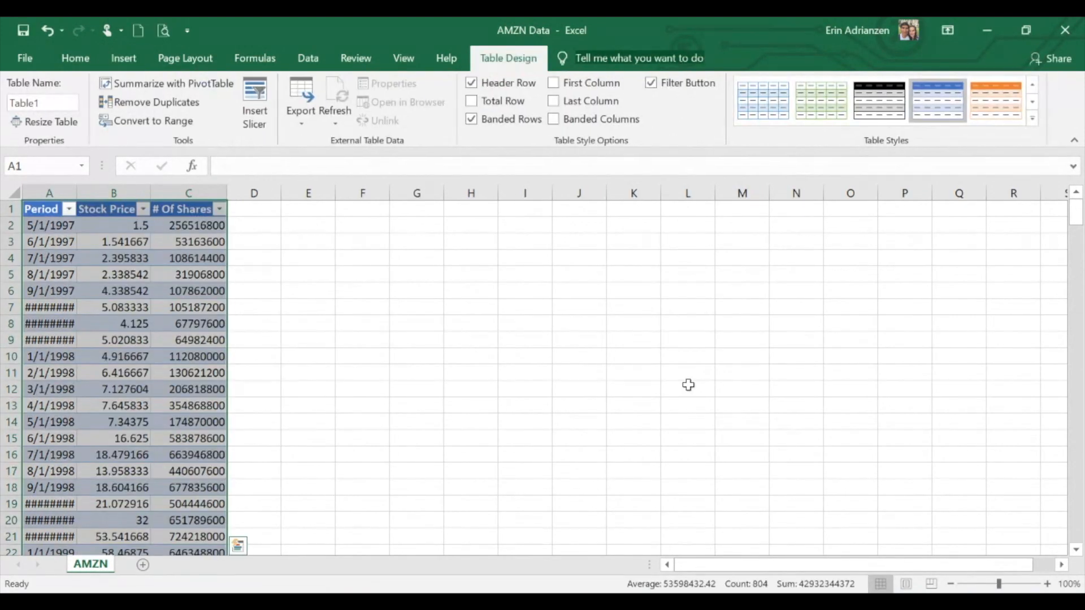
- Load the stock data table into the Power Query Editor
left_click(136, 323)
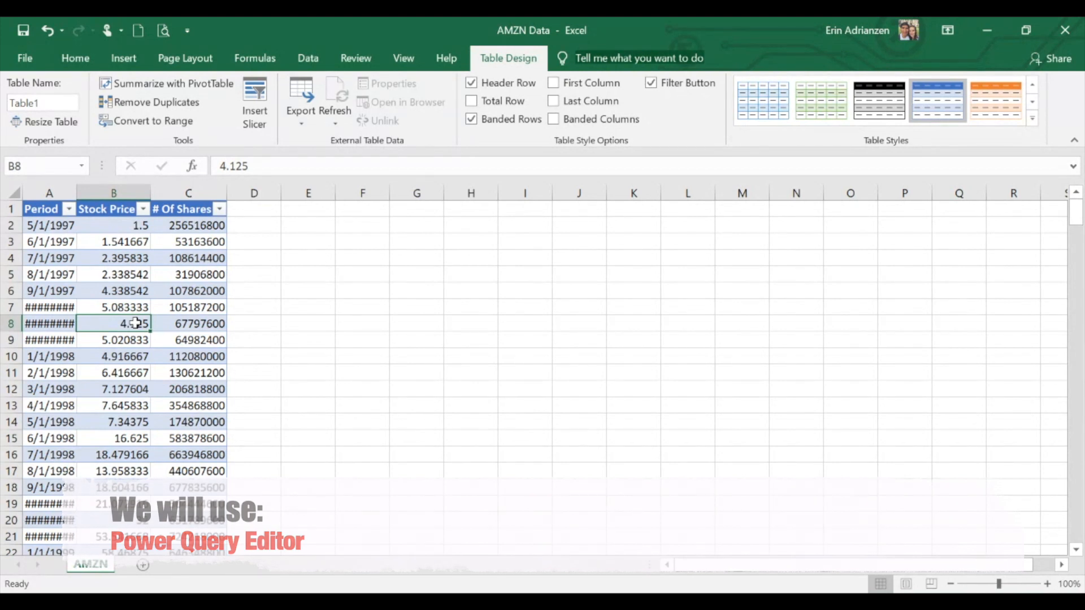
left_click(310, 58)
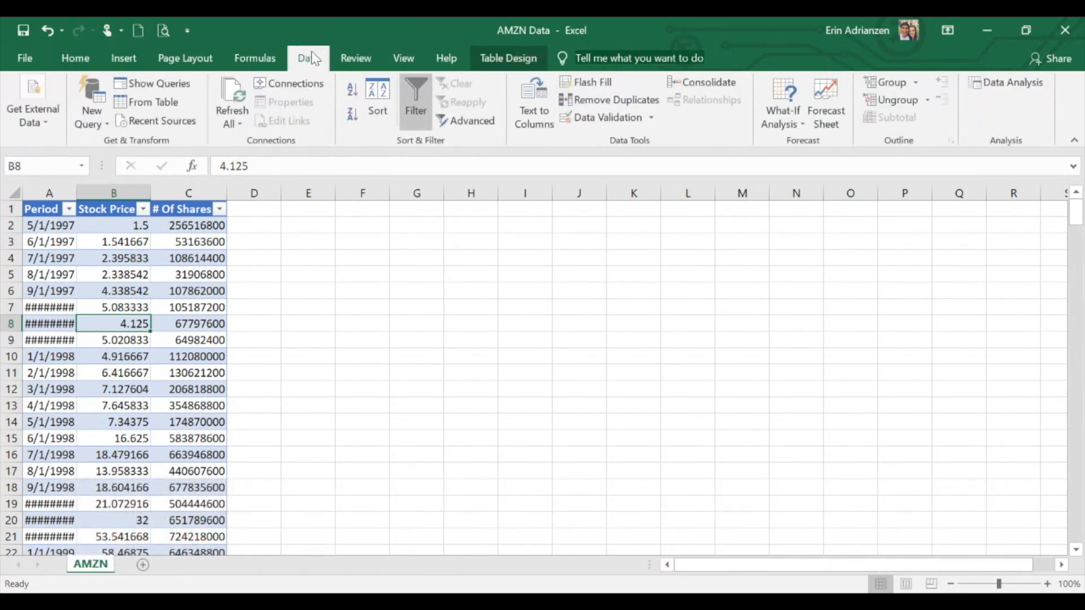
left_click(160, 110)
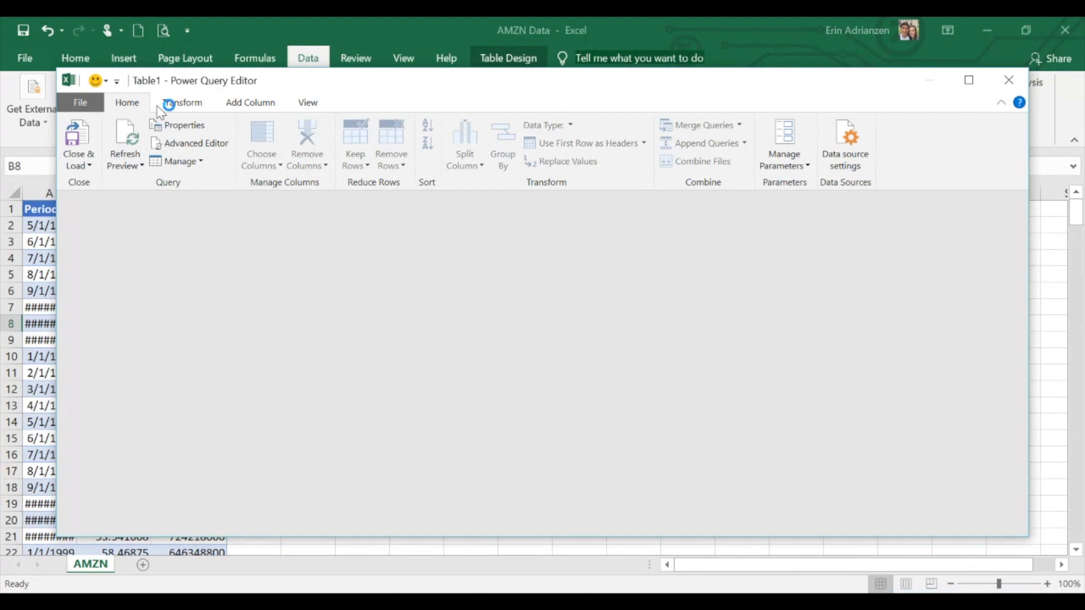
- Unpivot the Stock Price and # Of Shares columns into attribute and value columns
left_click(165, 104)
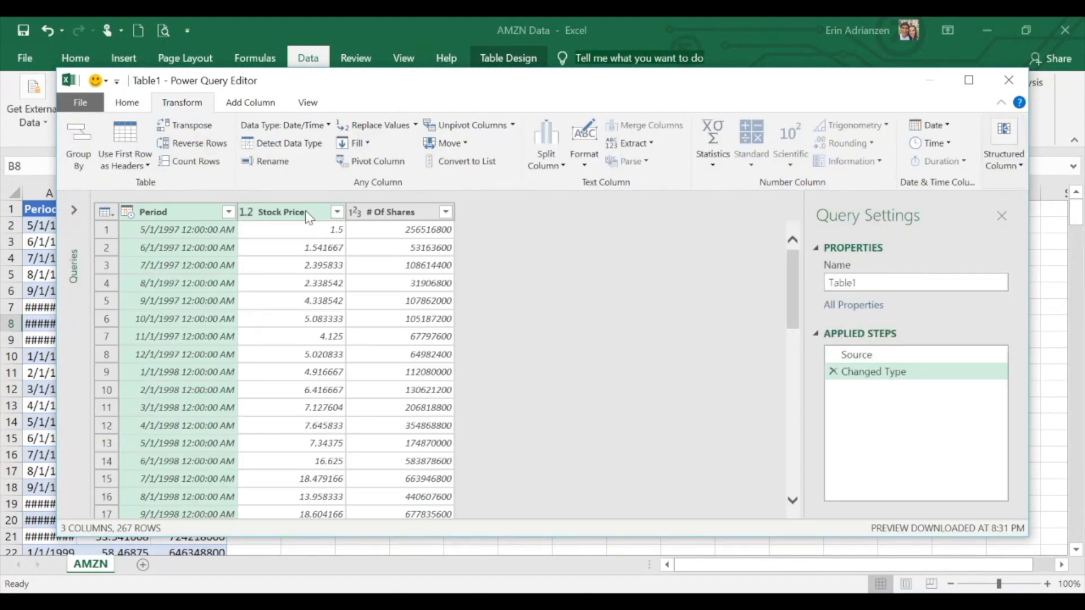
left_click(308, 217)
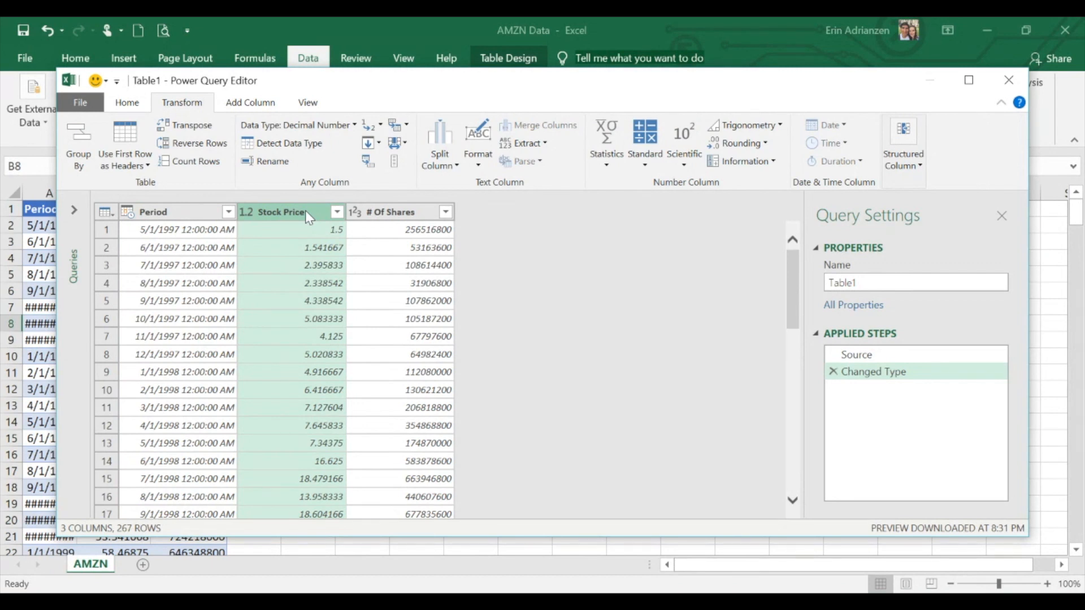
key("shift+Right")
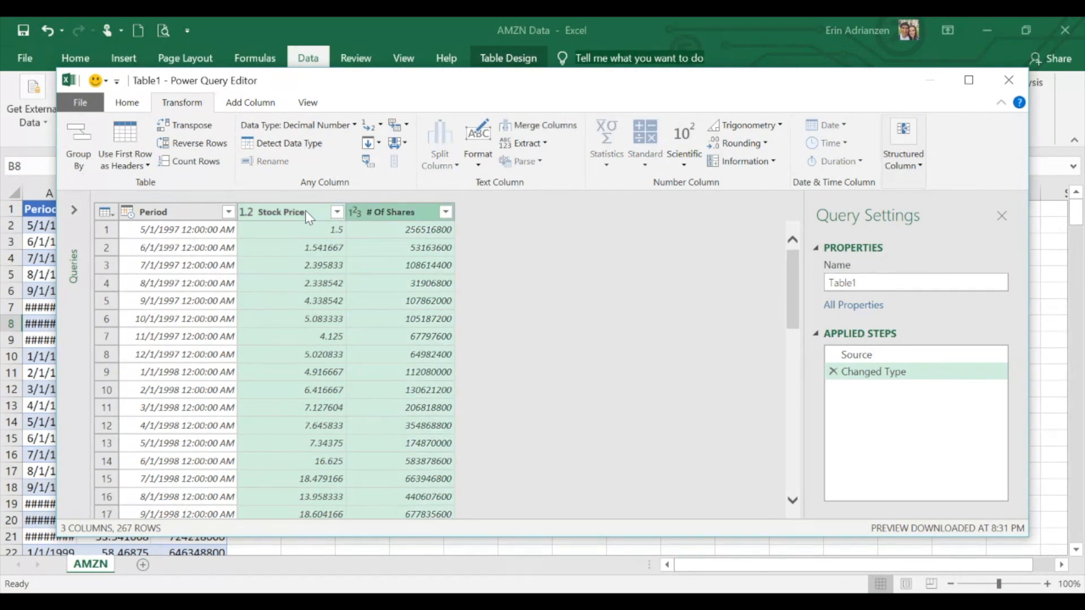
left_click(406, 126)
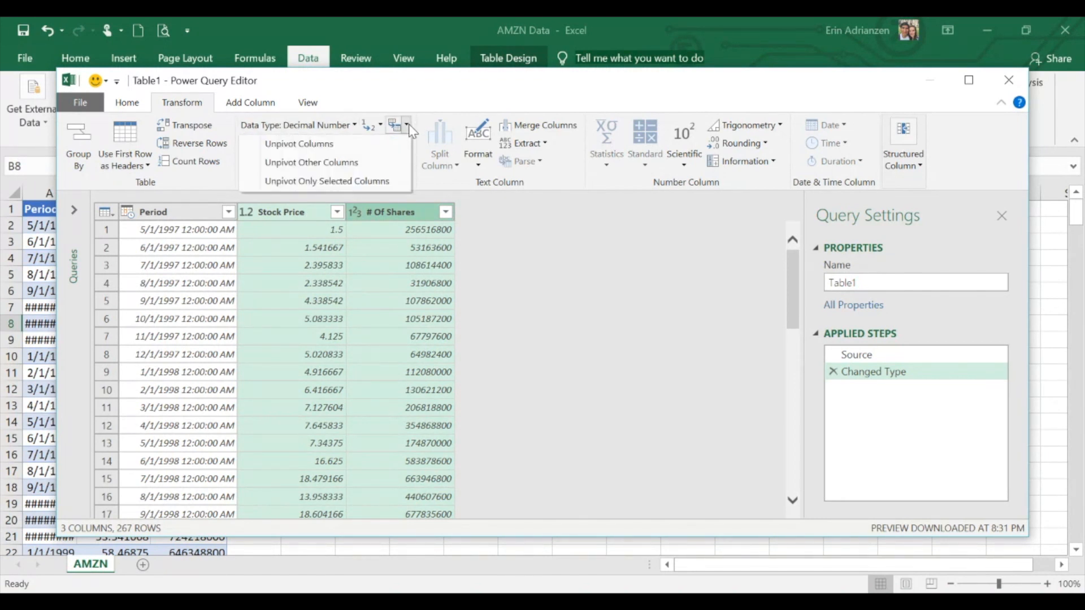
left_click(338, 145)
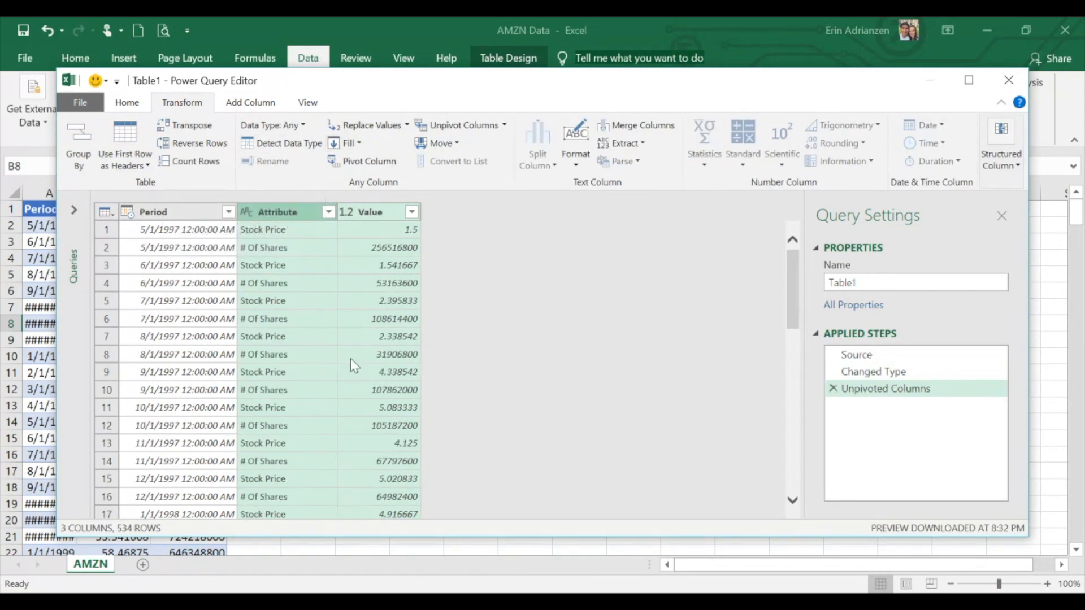
- Change the data type of the Period column to Date
left_click(202, 218)
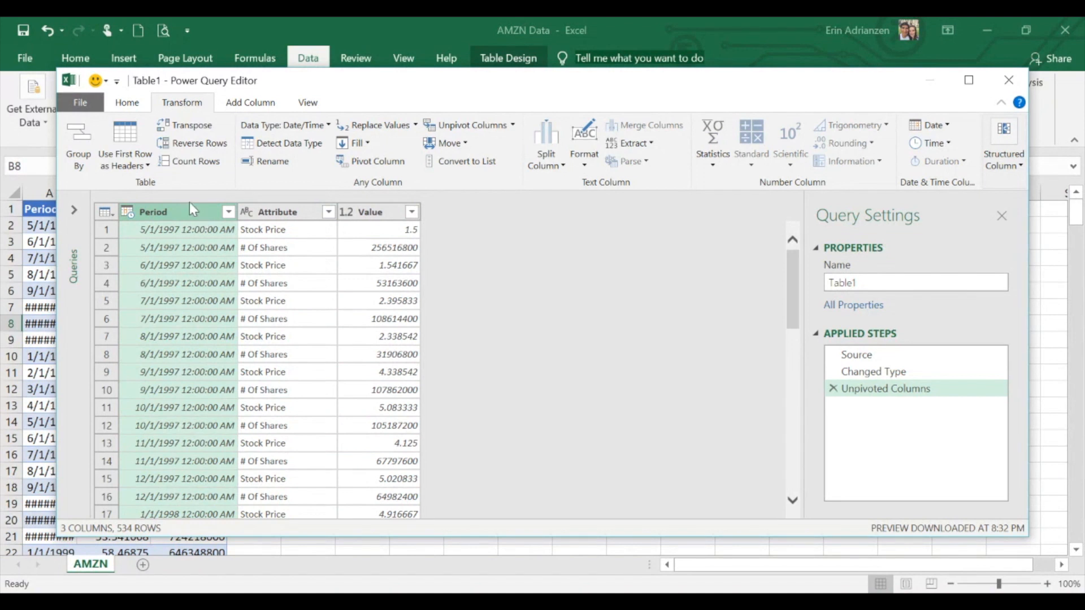
left_click(138, 105)
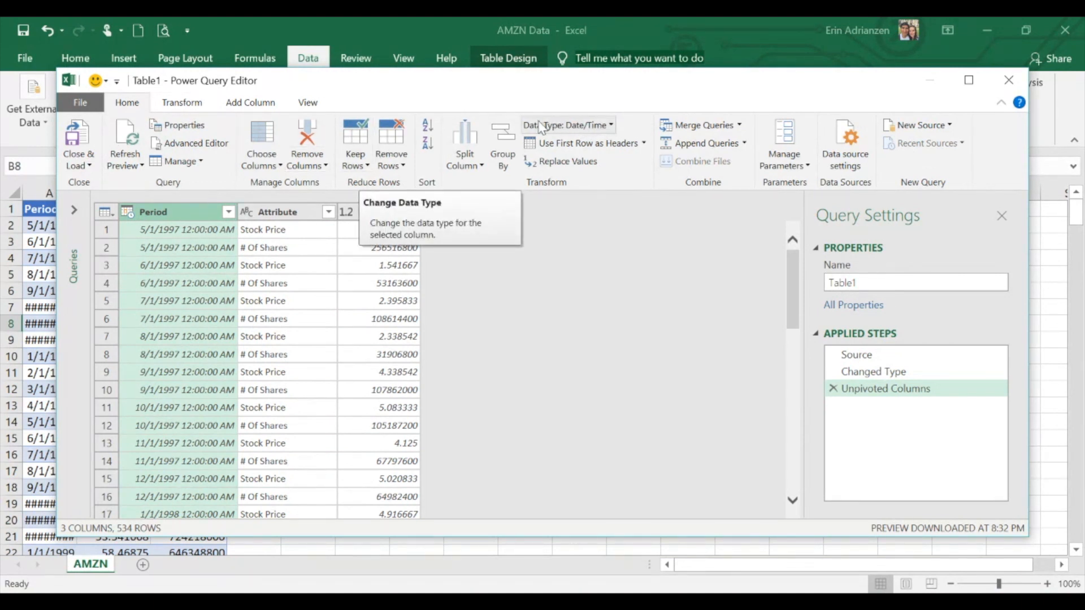
left_click(612, 126)
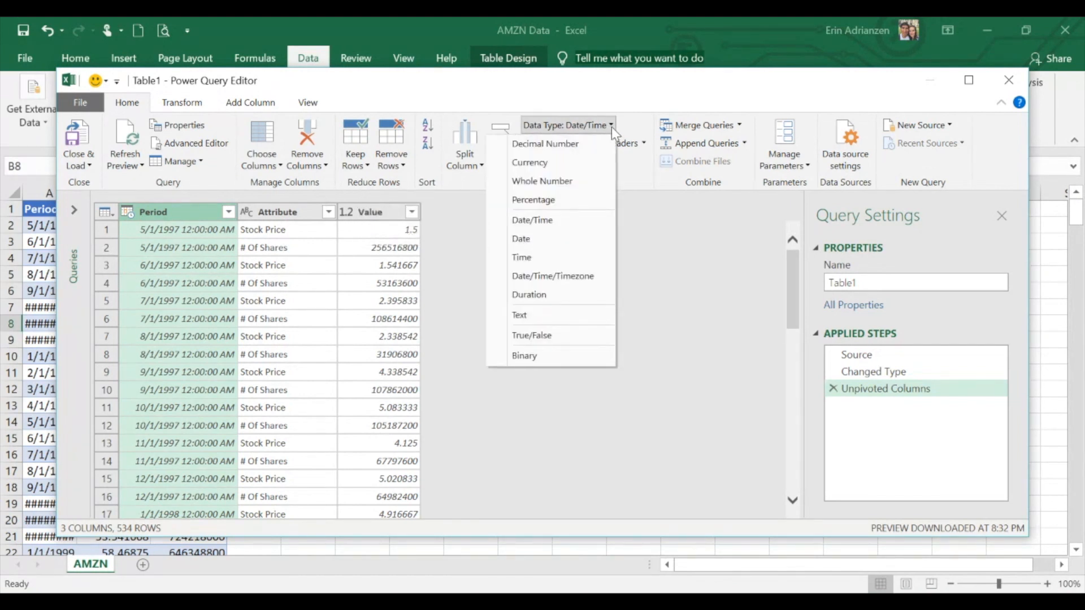
left_click(531, 239)
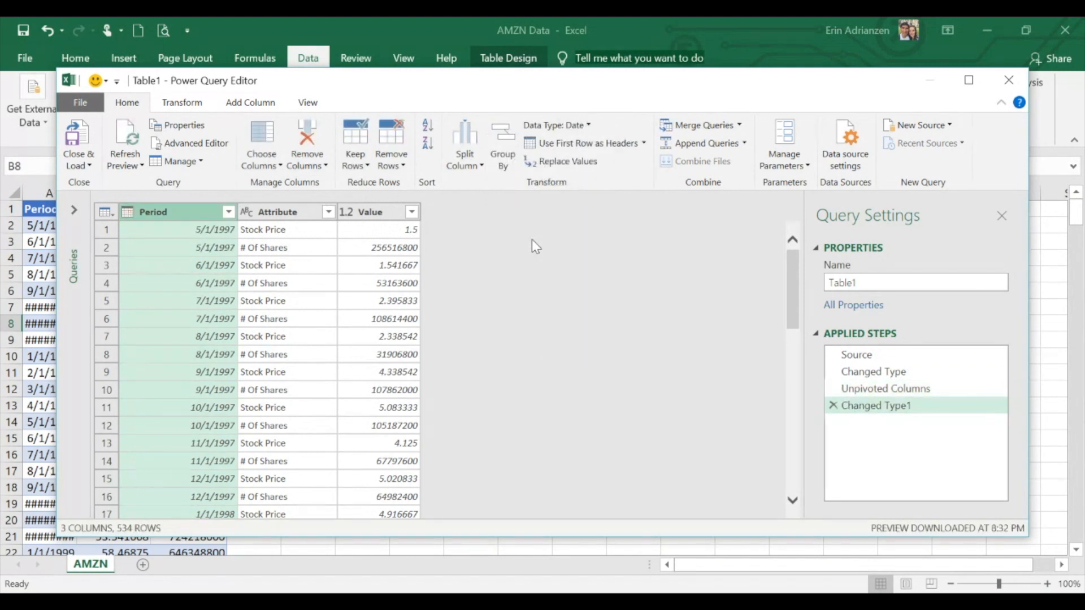
- Close and load the query into a new worksheet and rename that sheet as Pivot Table & Pivot Chart
left_click(84, 168)
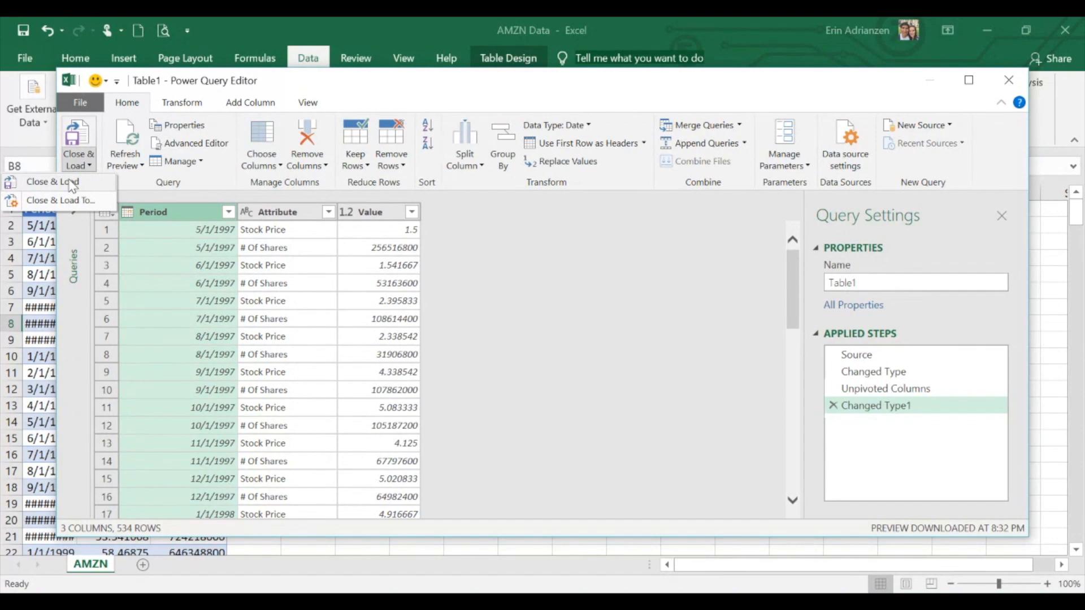
left_click(69, 187)
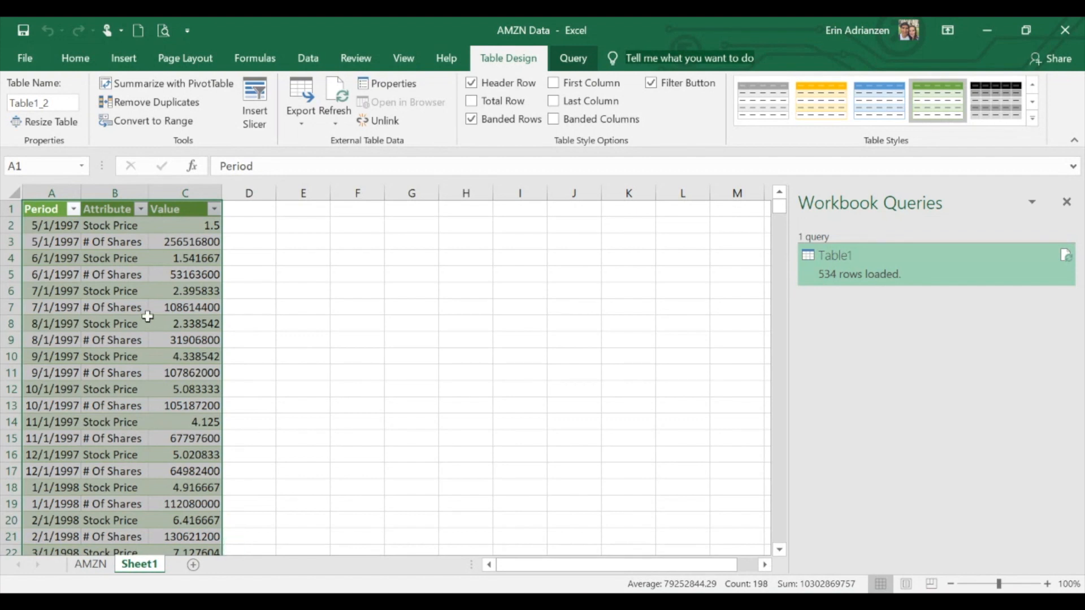
double_click(153, 568)
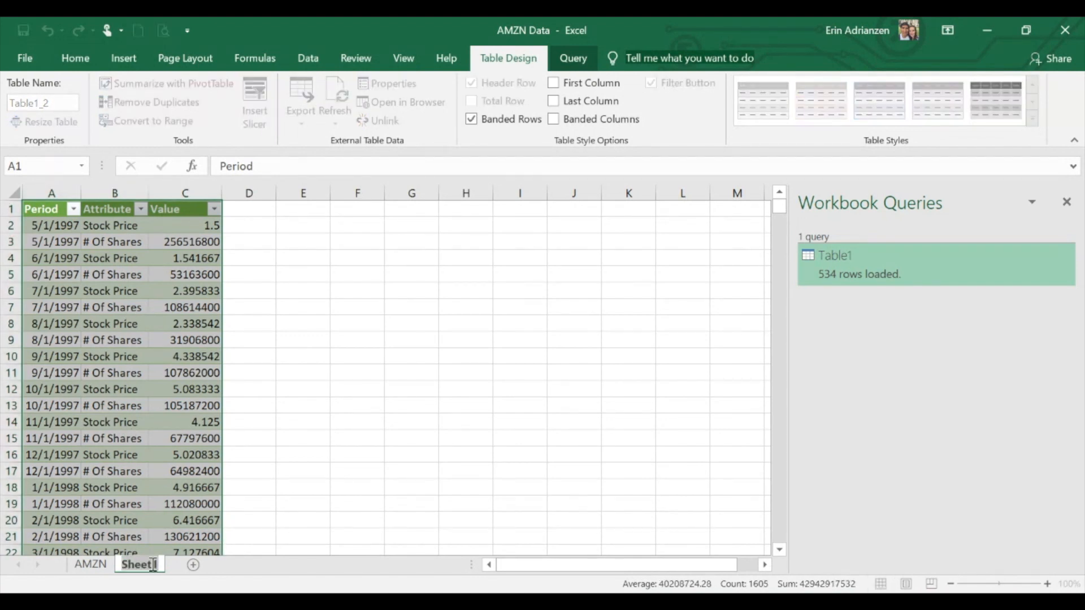
type("Pivot Table & P")
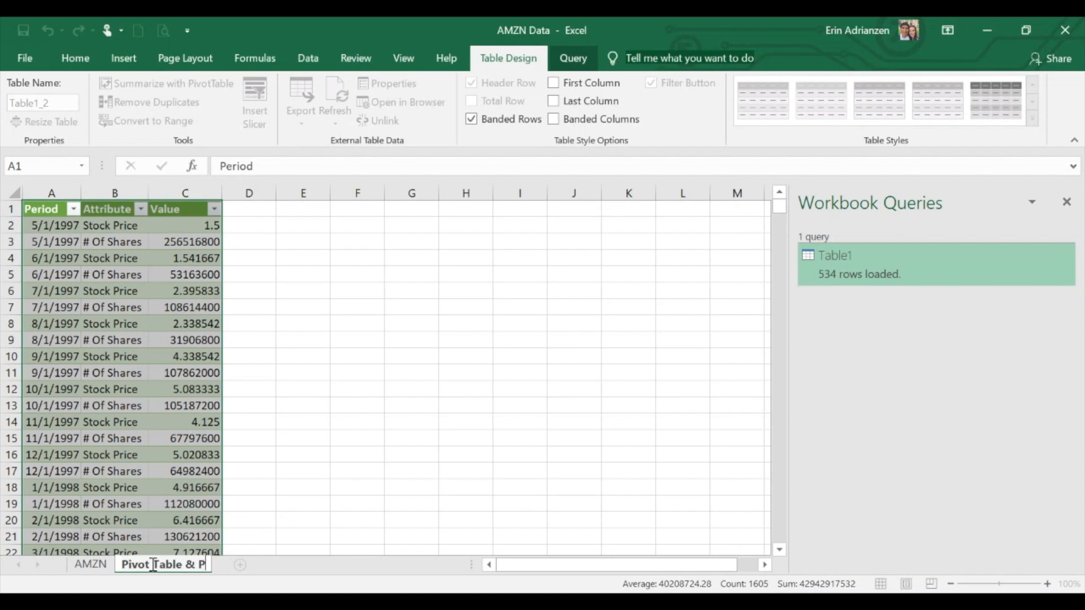
type("ivot Chart")
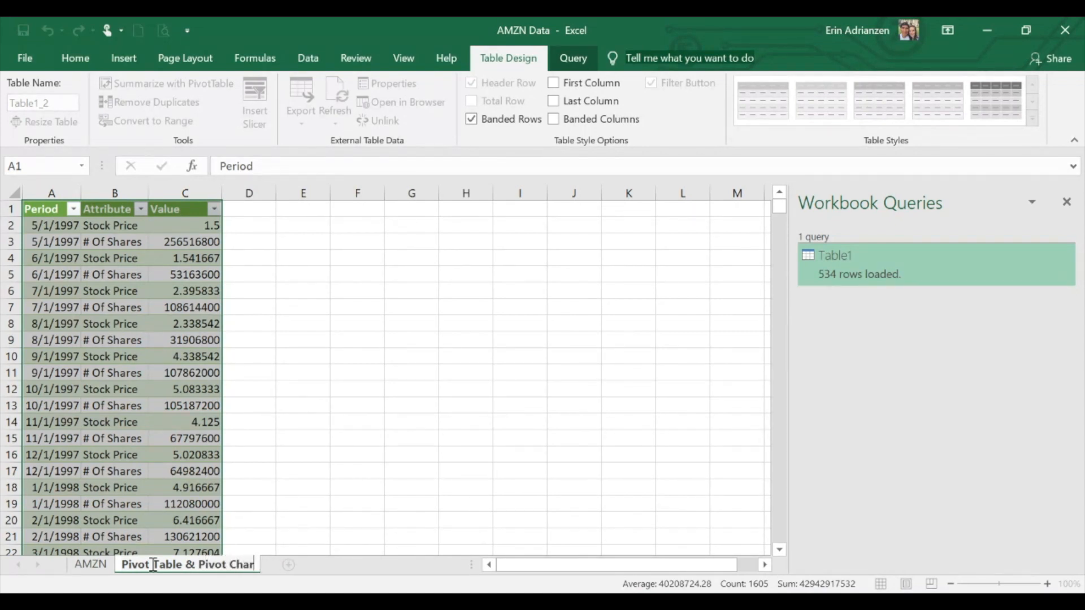
- Create a PivotTable from Table1_2 at cell E2 of the existing worksheet and dismiss the workbook queries list
left_click(115, 354)
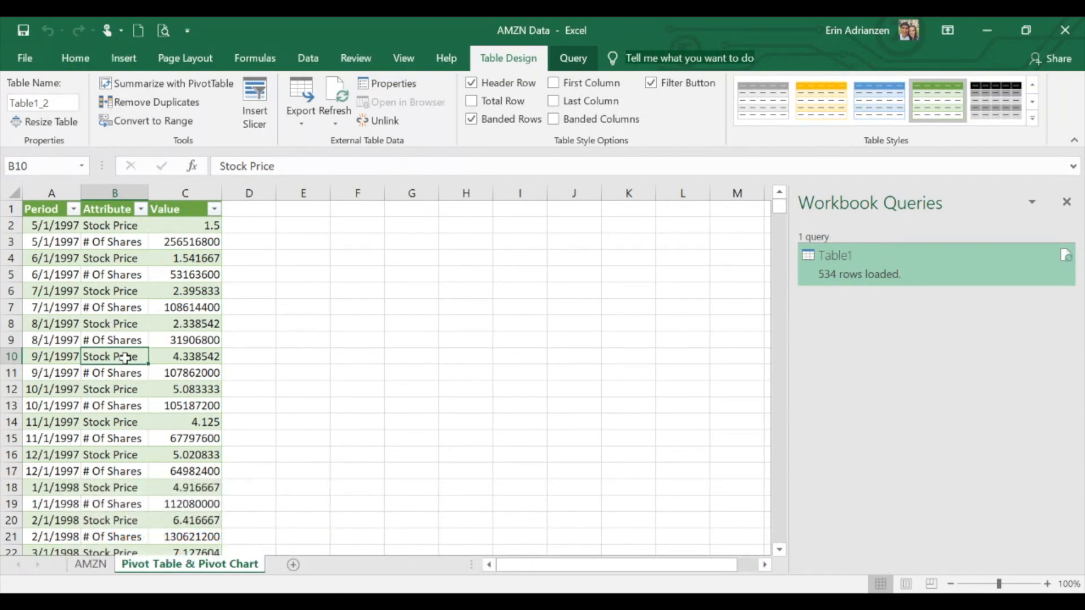
left_click(119, 56)
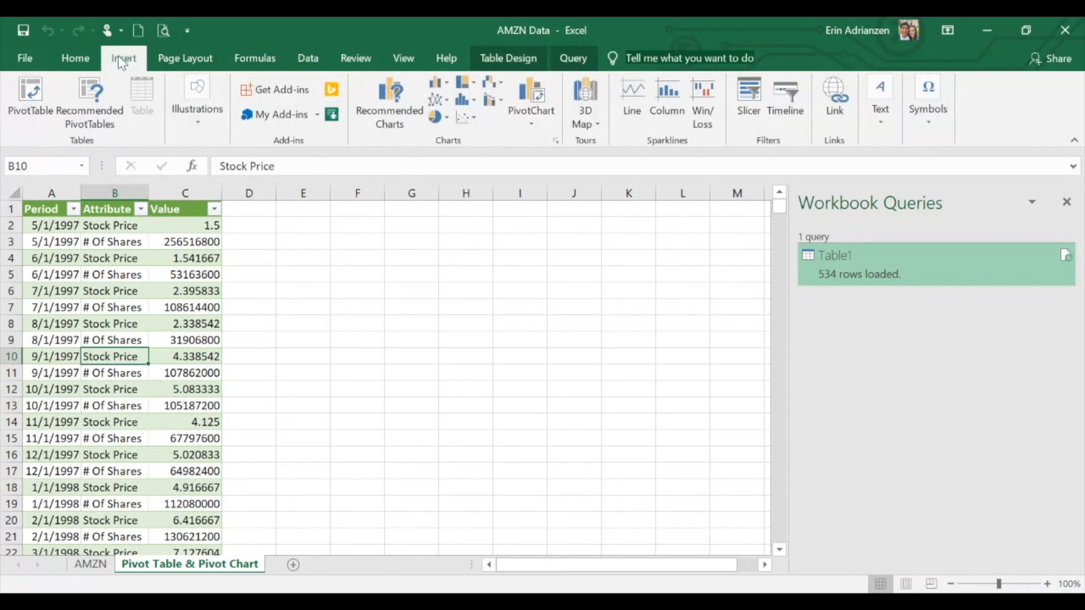
left_click(43, 94)
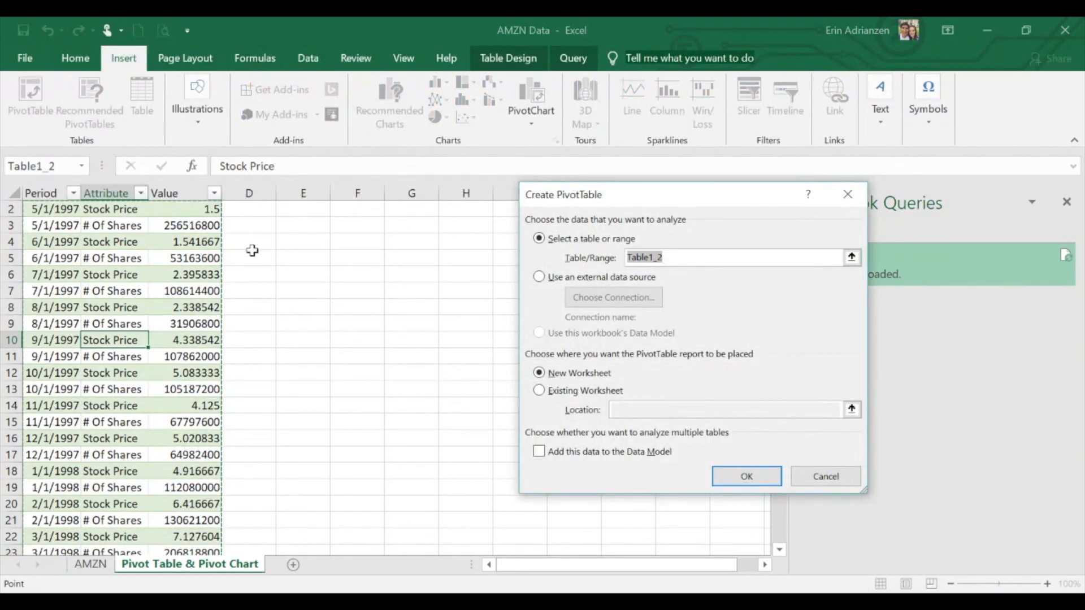
scroll(254, 251, "up", 1)
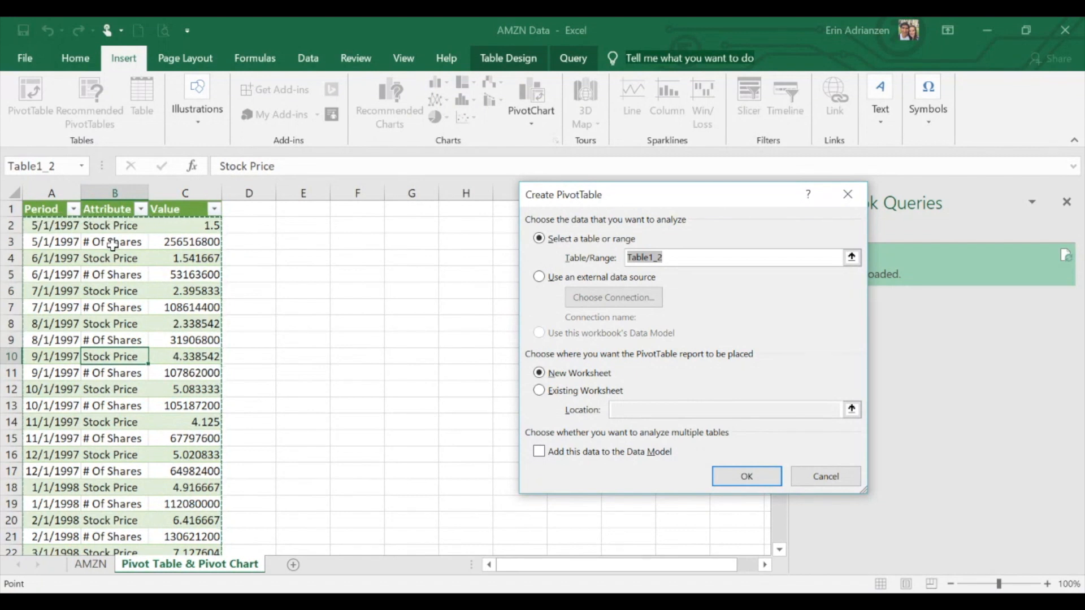
left_click(553, 391)
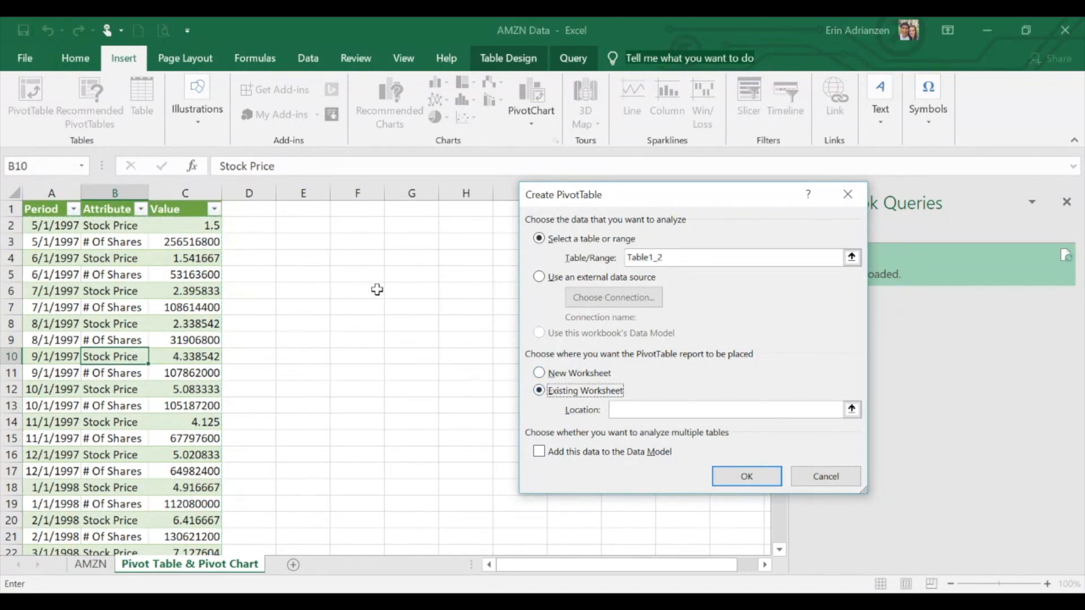
left_click(294, 222)
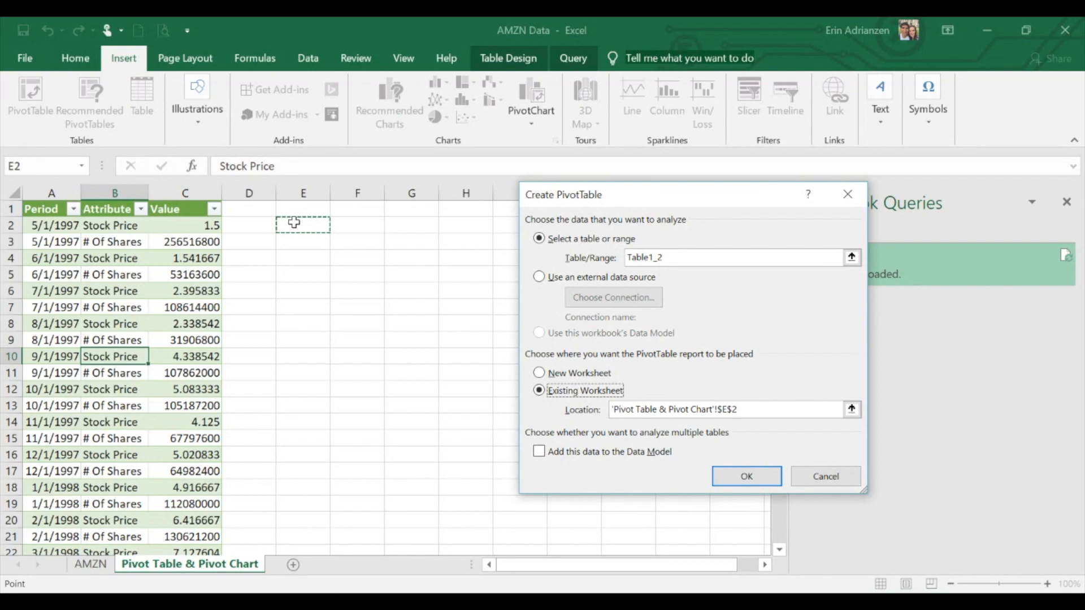
left_click(746, 476)
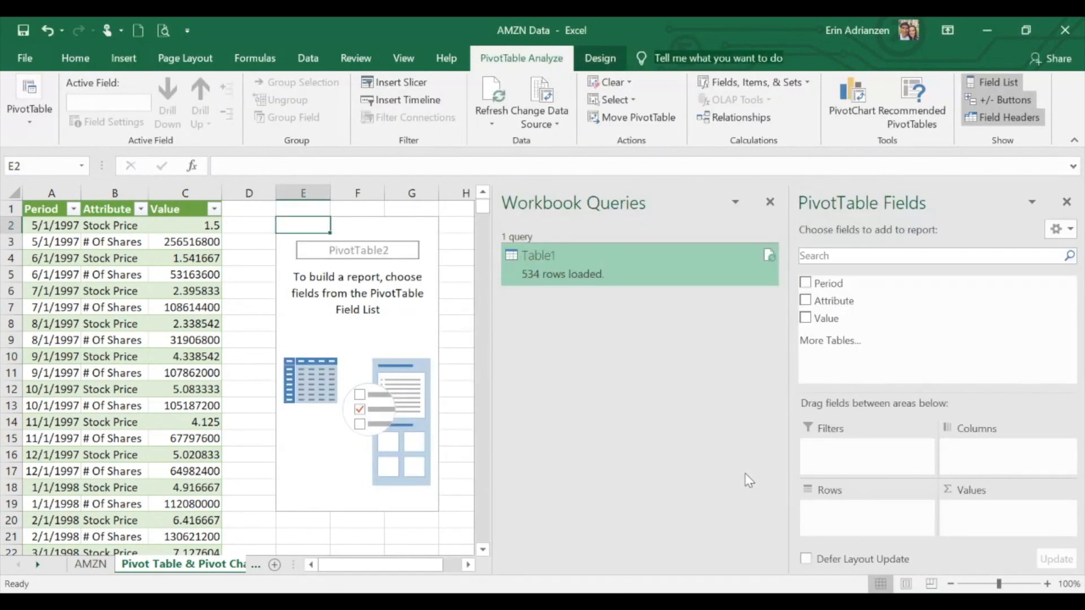
left_click(771, 202)
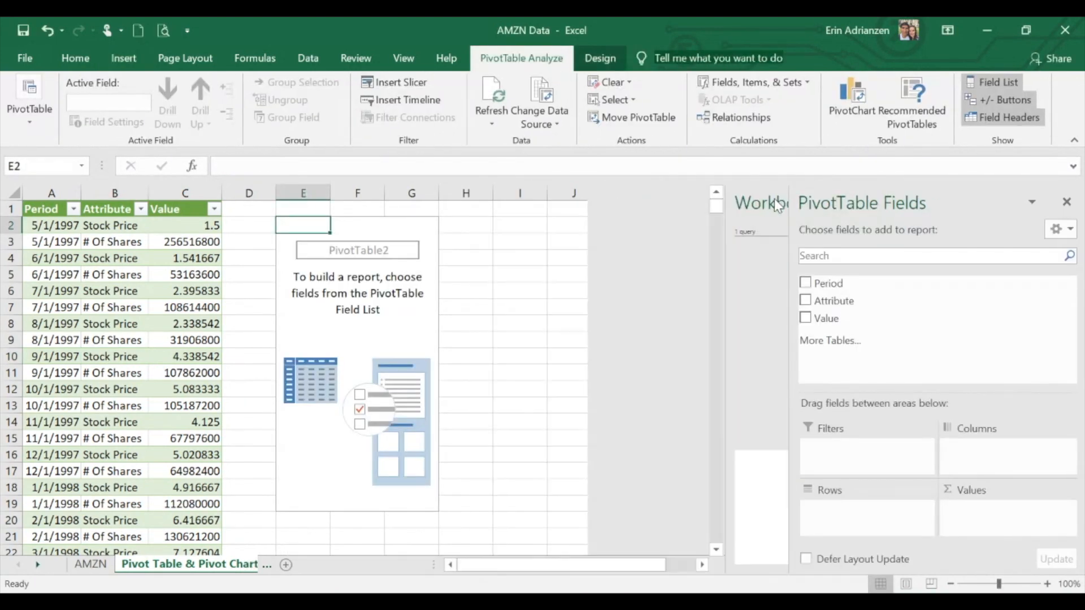
- Add the Period field to the PivotTable's rows and remove the Quarters field from them
left_click(369, 322)
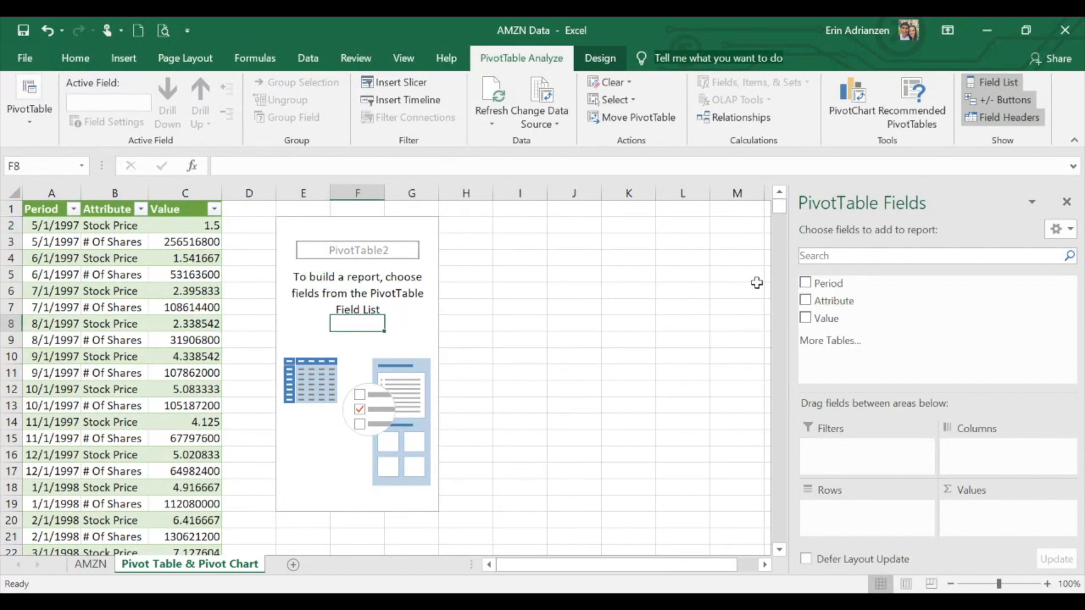
left_click_drag(842, 286, 855, 523)
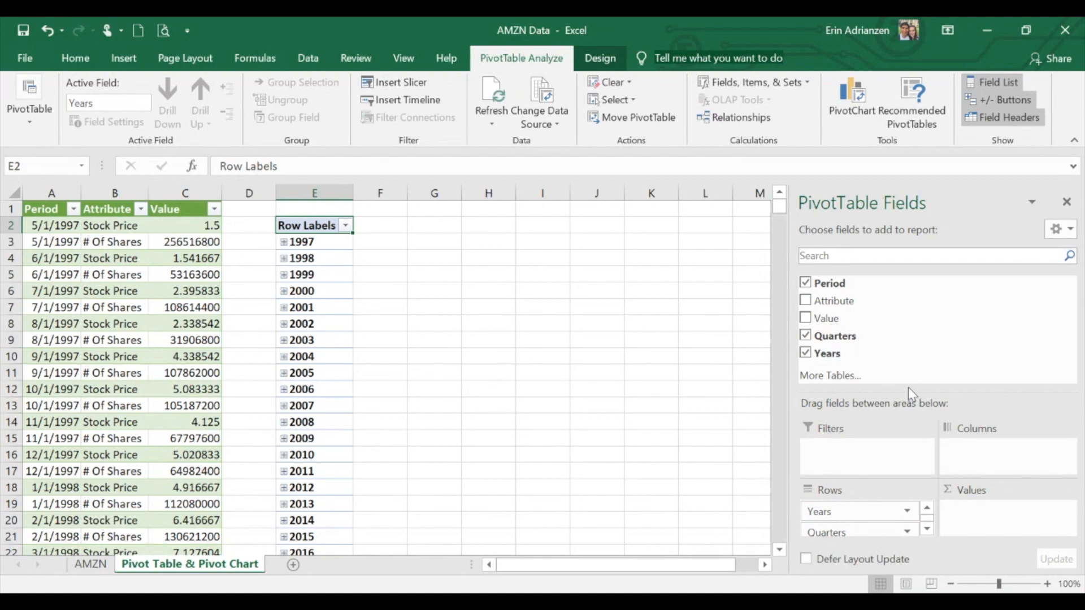
mouse_move(908, 390)
left_mouse_down()
mouse_move(908, 357)
mouse_move(910, 388)
mouse_move(912, 374)
left_mouse_up()
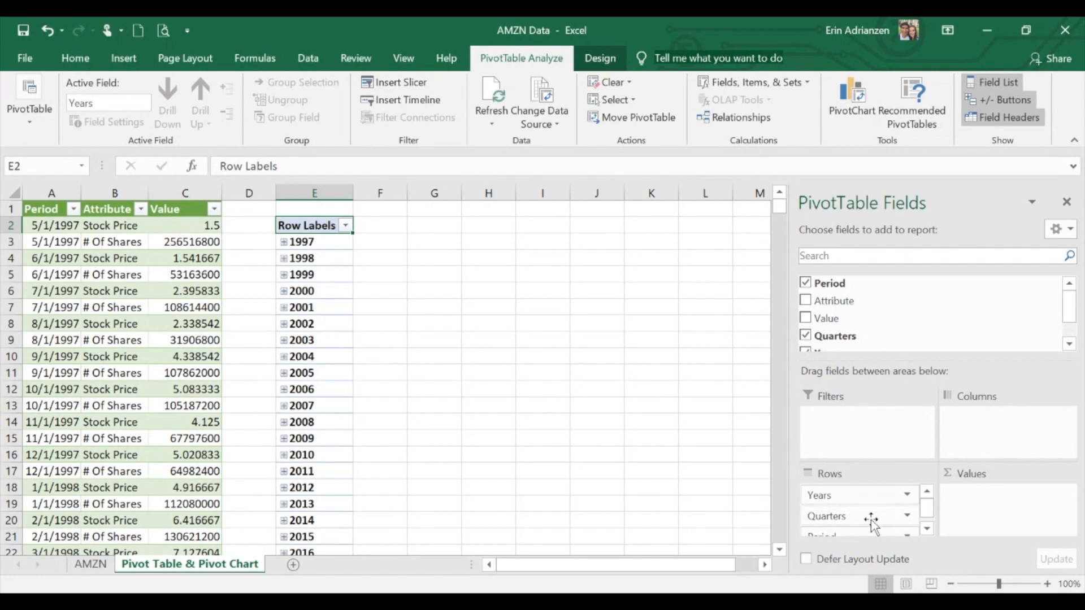
left_click_drag(871, 523, 911, 318)
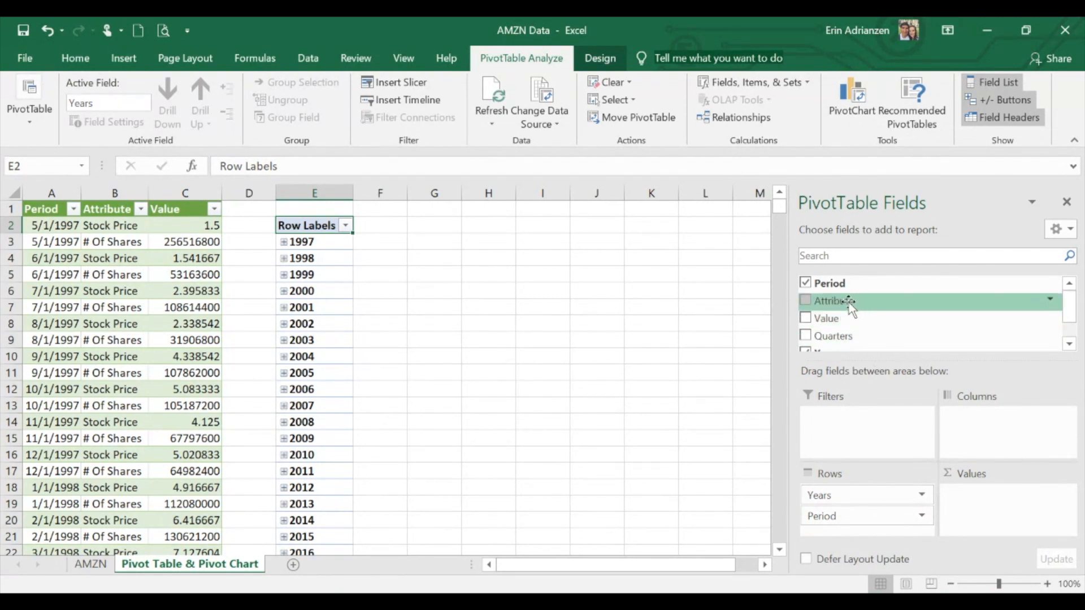
- Place the Attribute field in the PivotTable's columns and the Value field in its values
left_click_drag(848, 303, 969, 425)
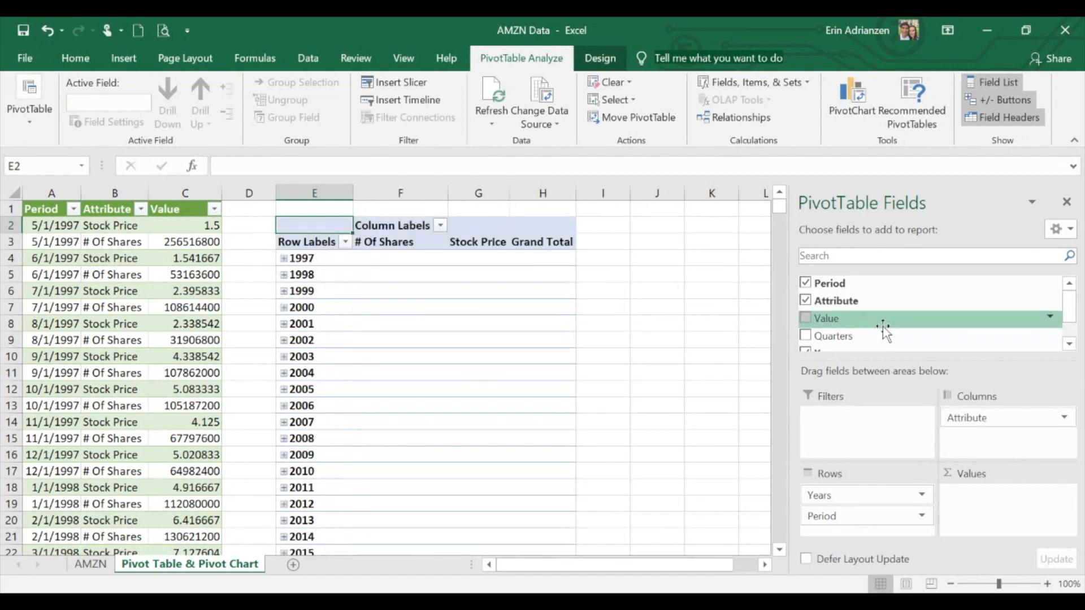
scroll(901, 334, "down", 1)
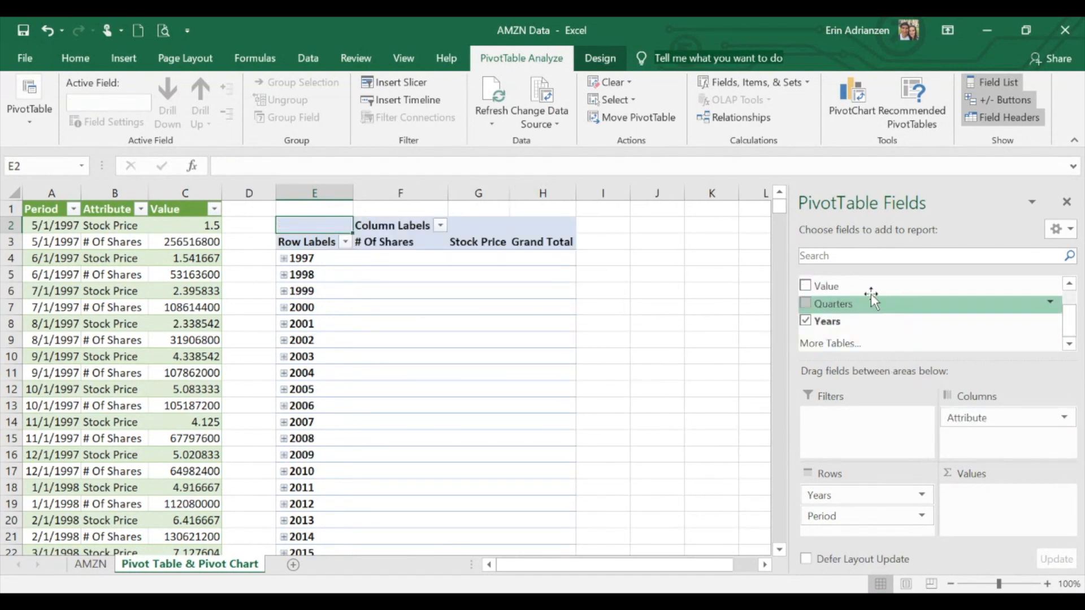
left_click_drag(859, 287, 972, 518)
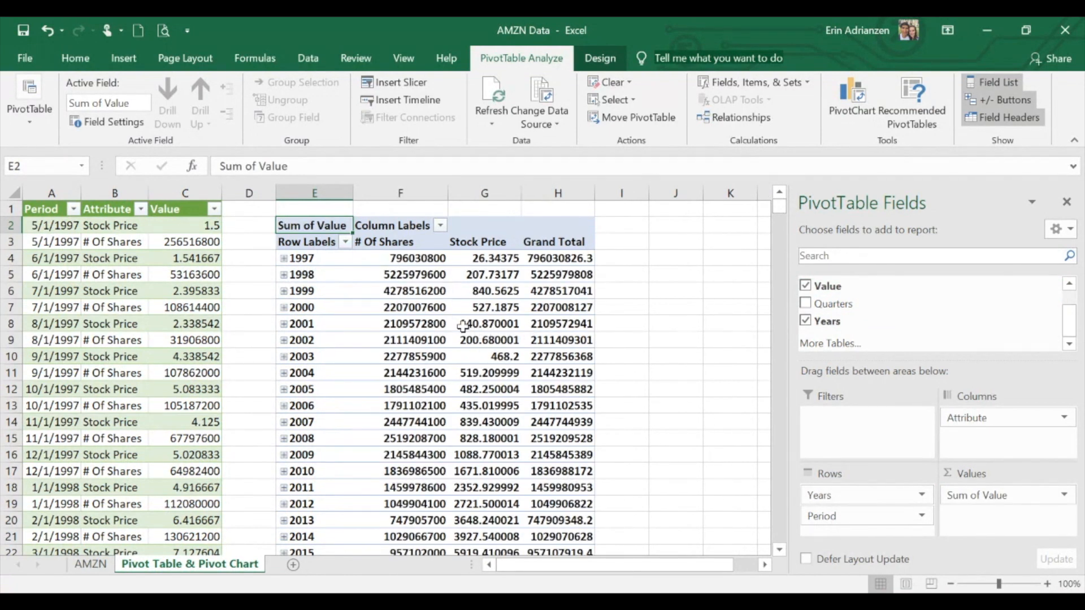
- Set the PivotTable's Value field to be summarized by Average
left_click(473, 341)
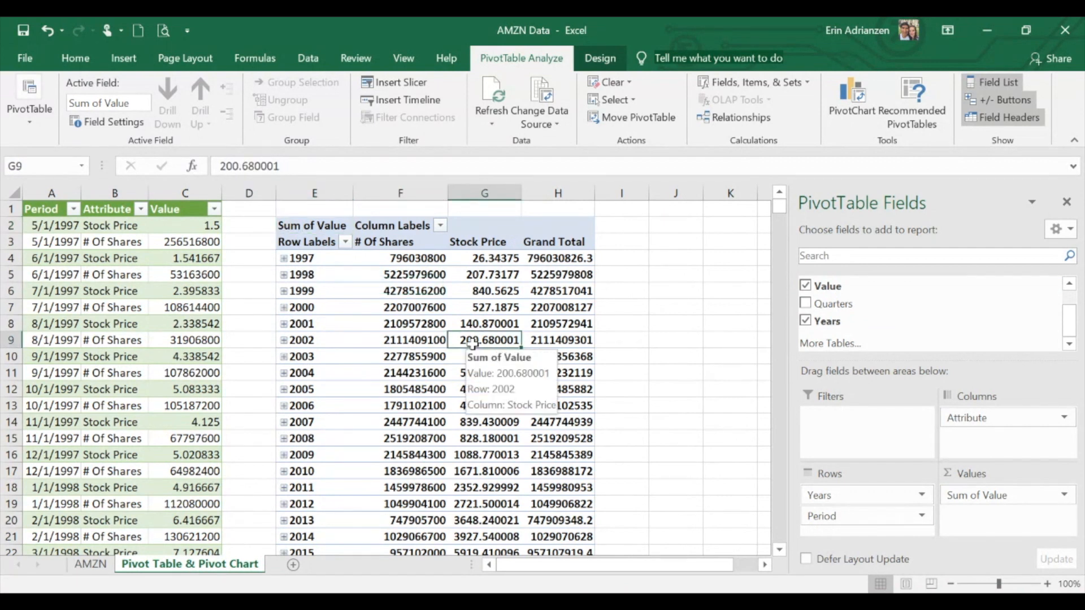
left_click(434, 324)
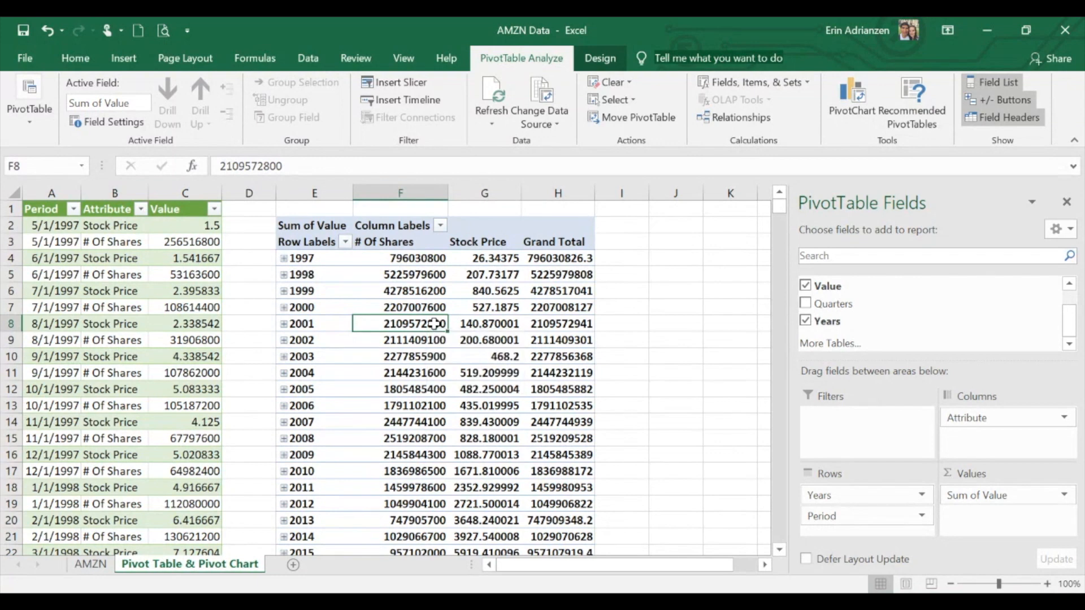
right_click(434, 325)
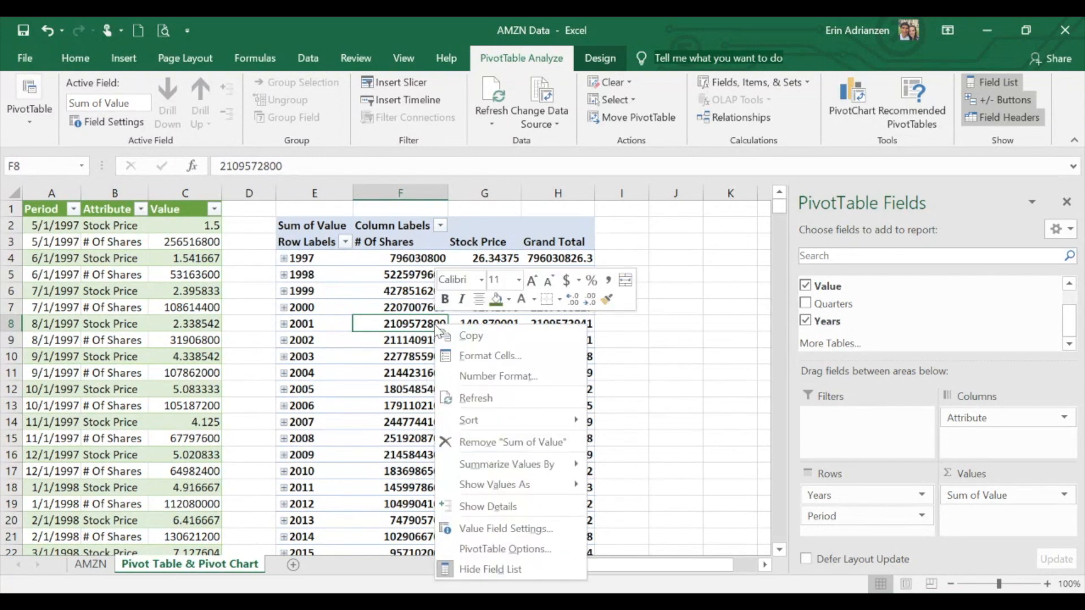
left_click(510, 537)
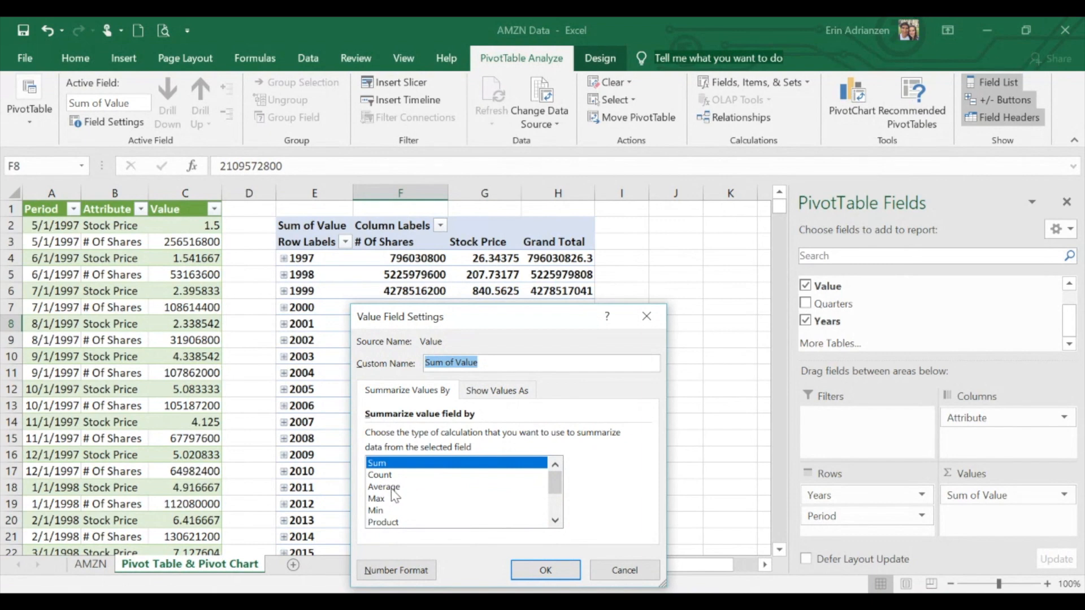
left_click(394, 487)
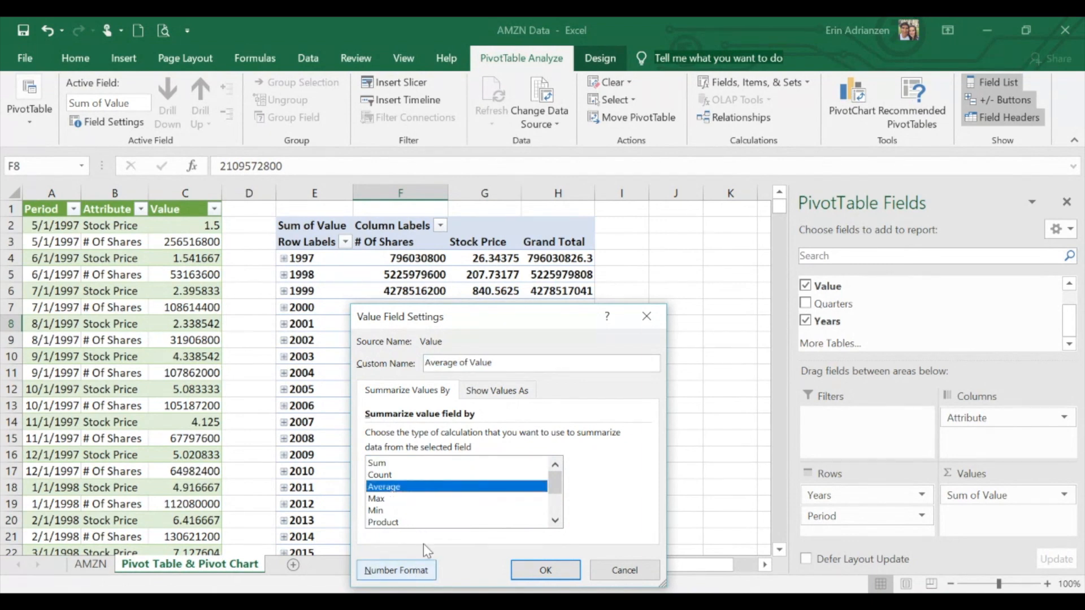
- Format the averaged values as Number with 0 decimal places and a 1000 separator, and apply the field settings
left_click(413, 572)
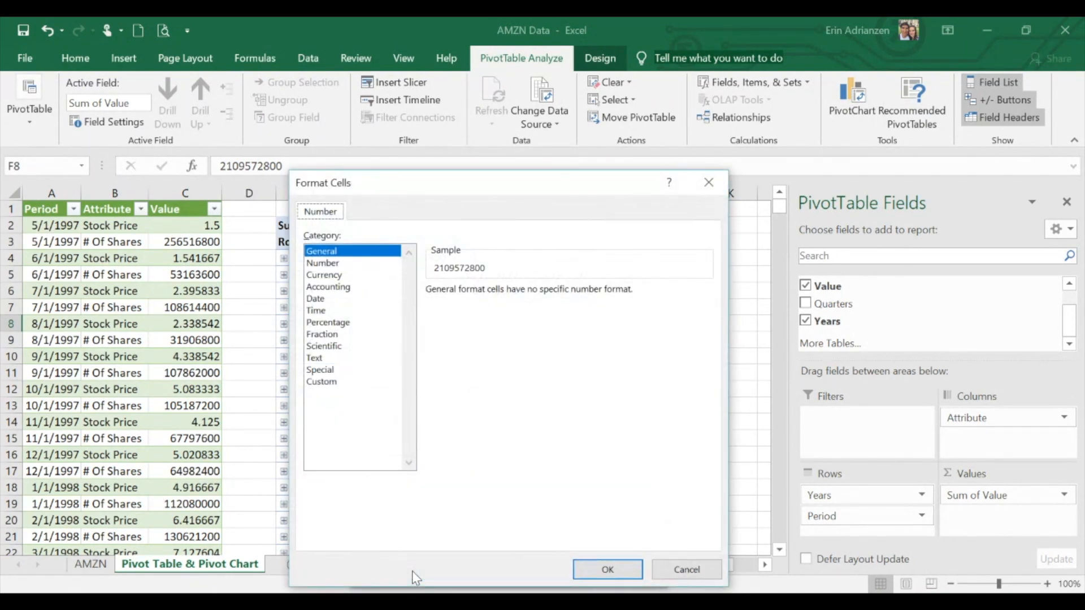
left_click(334, 263)
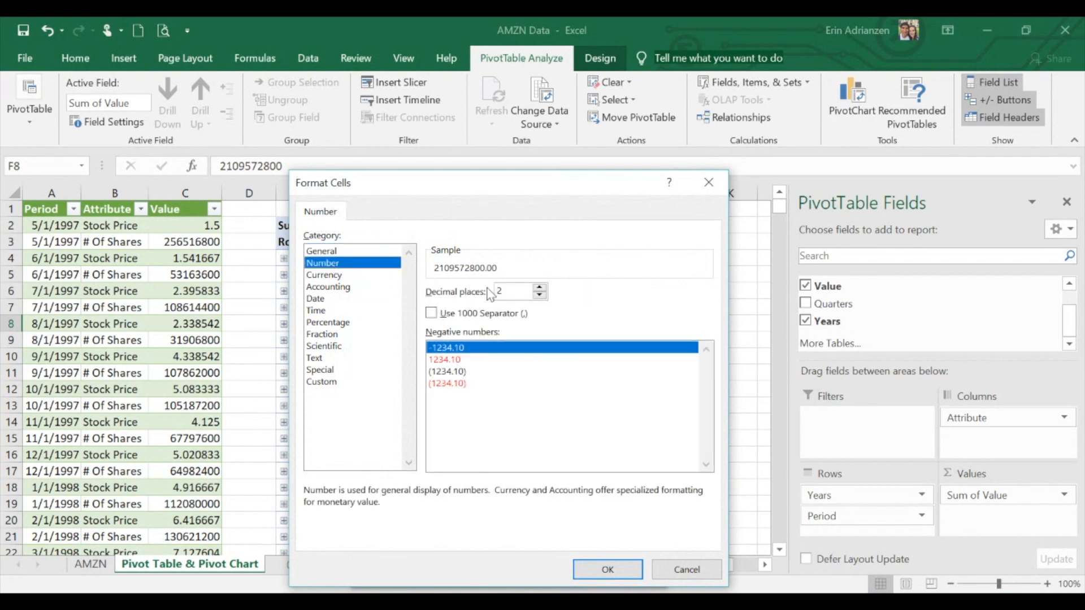
left_click(539, 295)
left_click(540, 295)
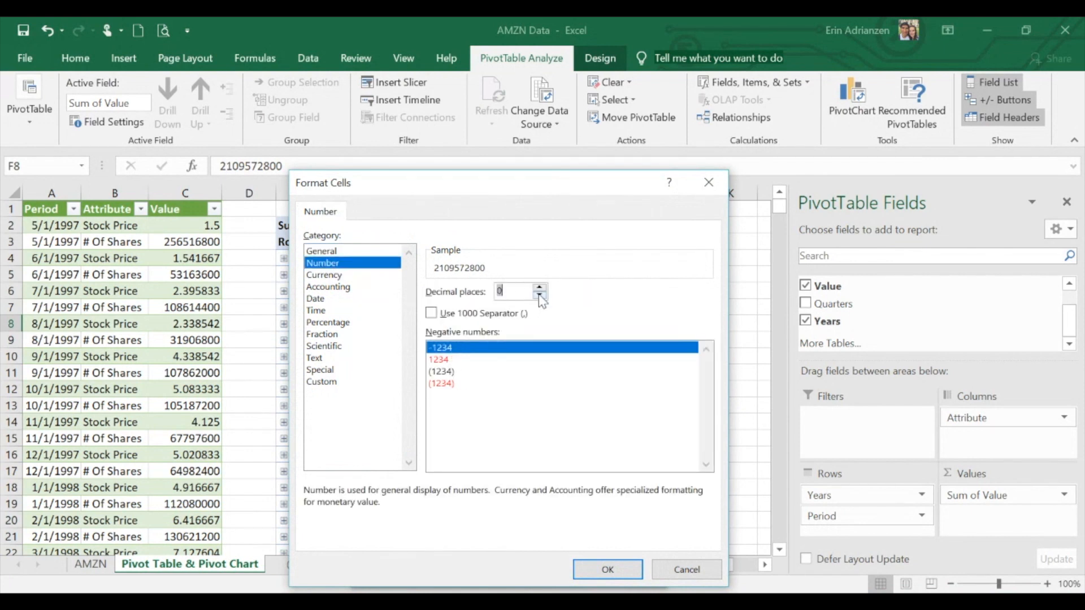
left_click(431, 313)
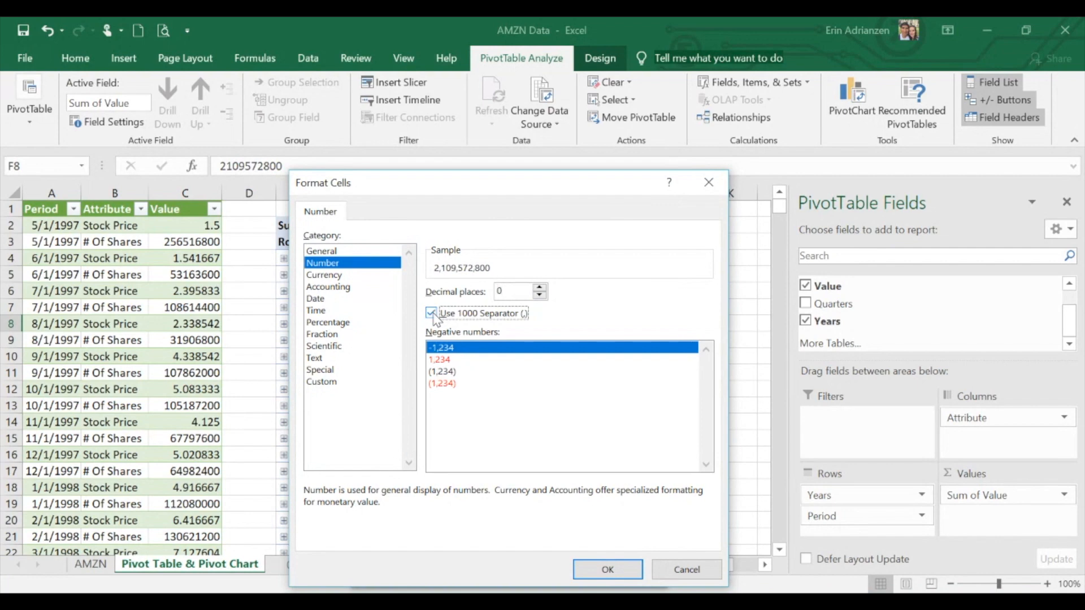
left_click(623, 572)
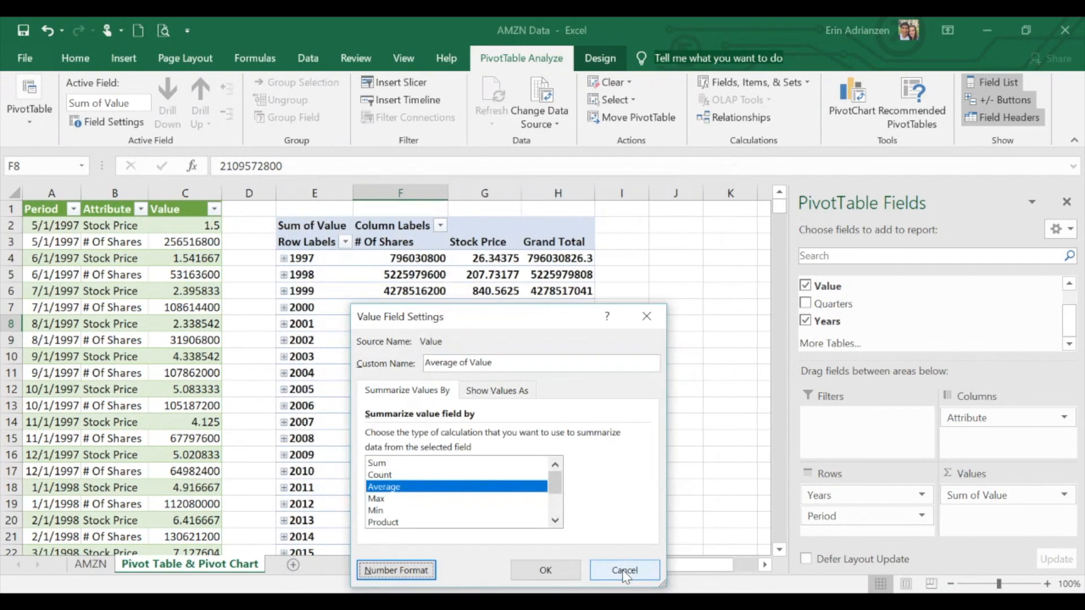
left_click(545, 567)
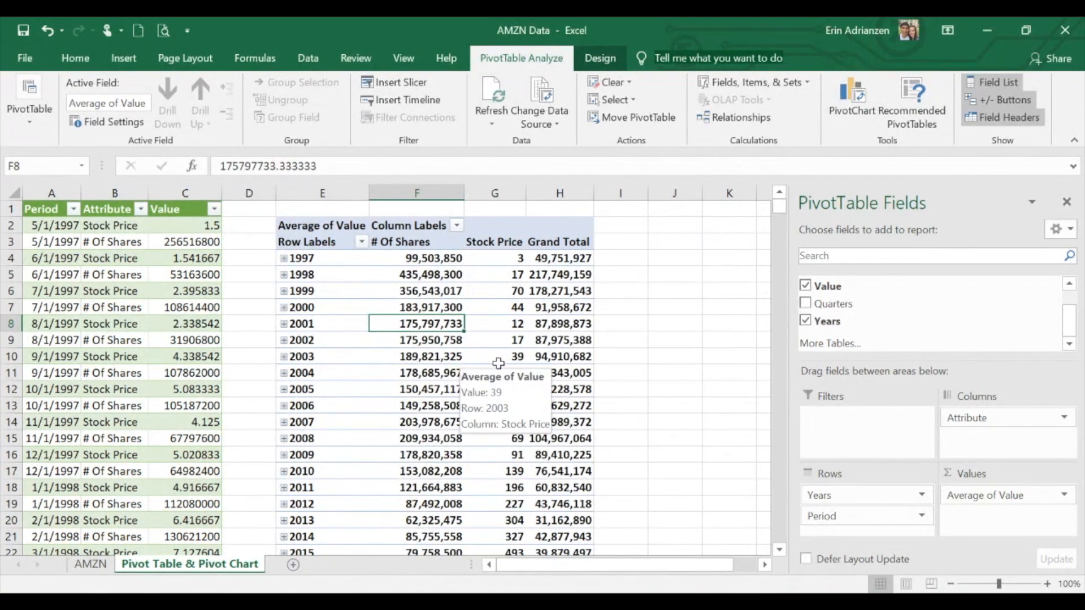
- Set the PivotTable's grand totals to be on for columns only
key("Up")
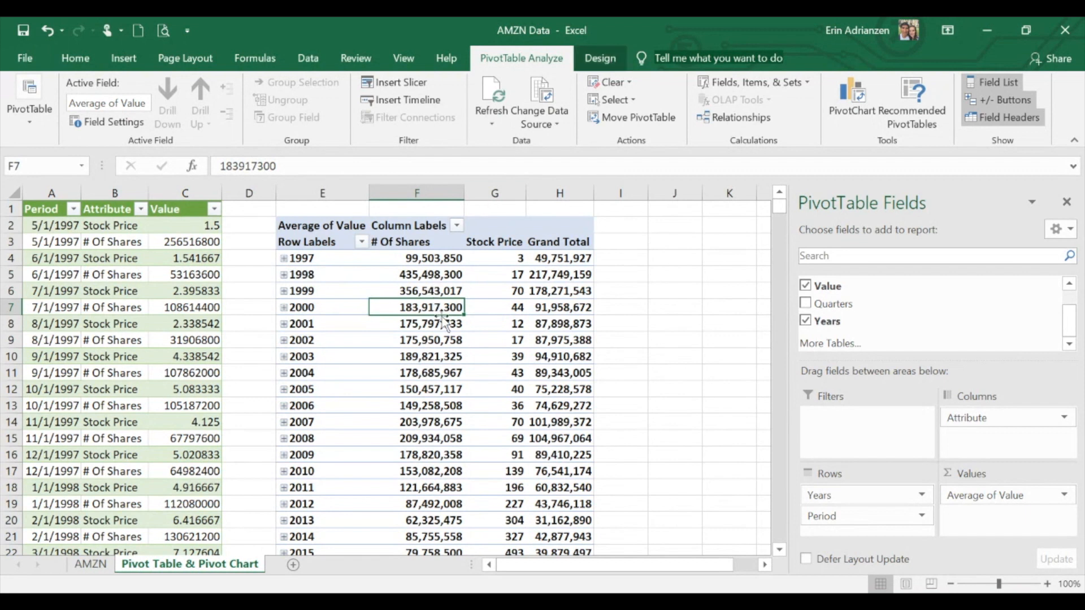
left_click(602, 61)
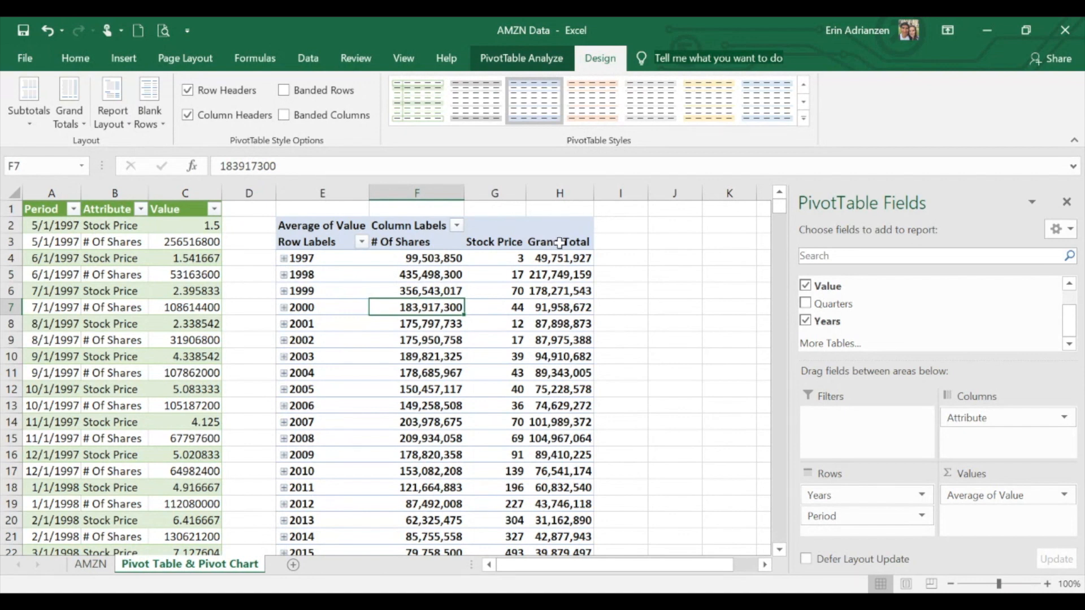
left_click(80, 119)
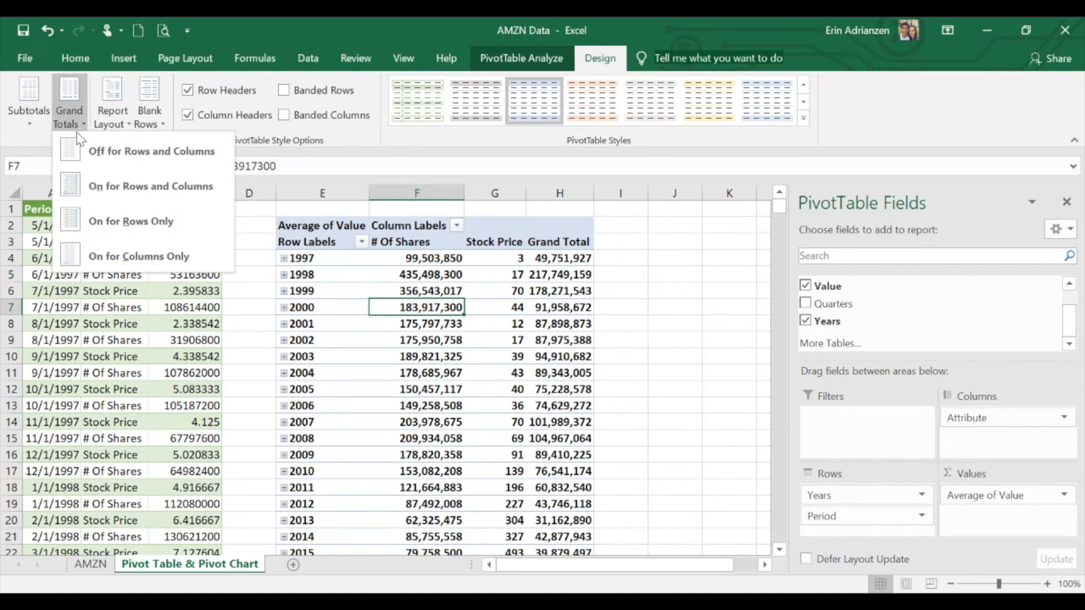
left_click(136, 254)
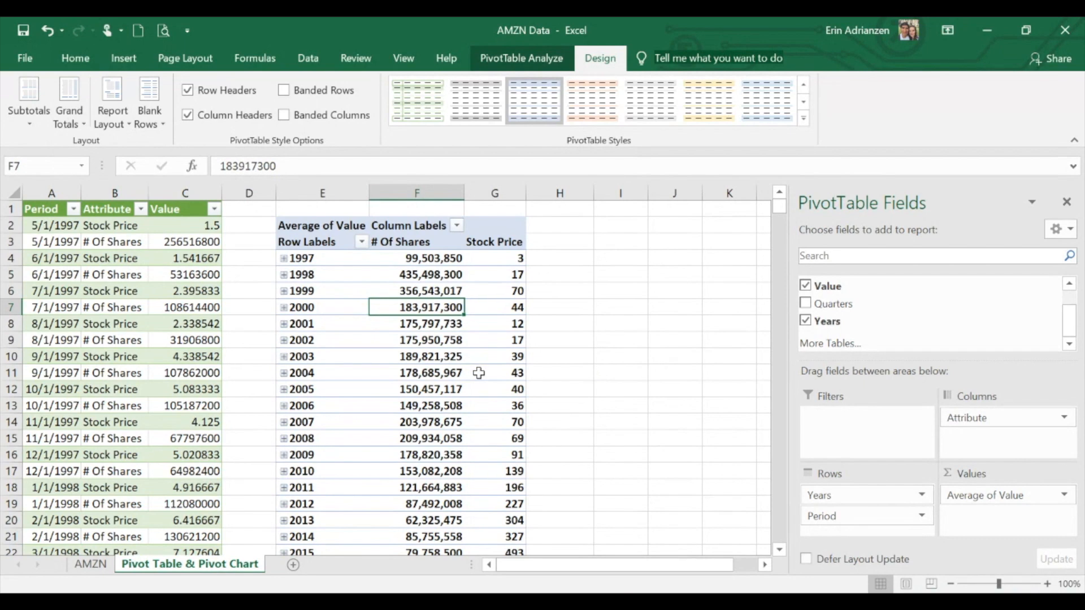
- Review the PivotTable's yearly averages and the Grand Total row for # Of Shares and Stock Price
scroll(478, 373, "down", 8)
scroll(448, 277, "up", 2)
scroll(448, 277, "up", 6)
scroll(475, 348, "down", 1)
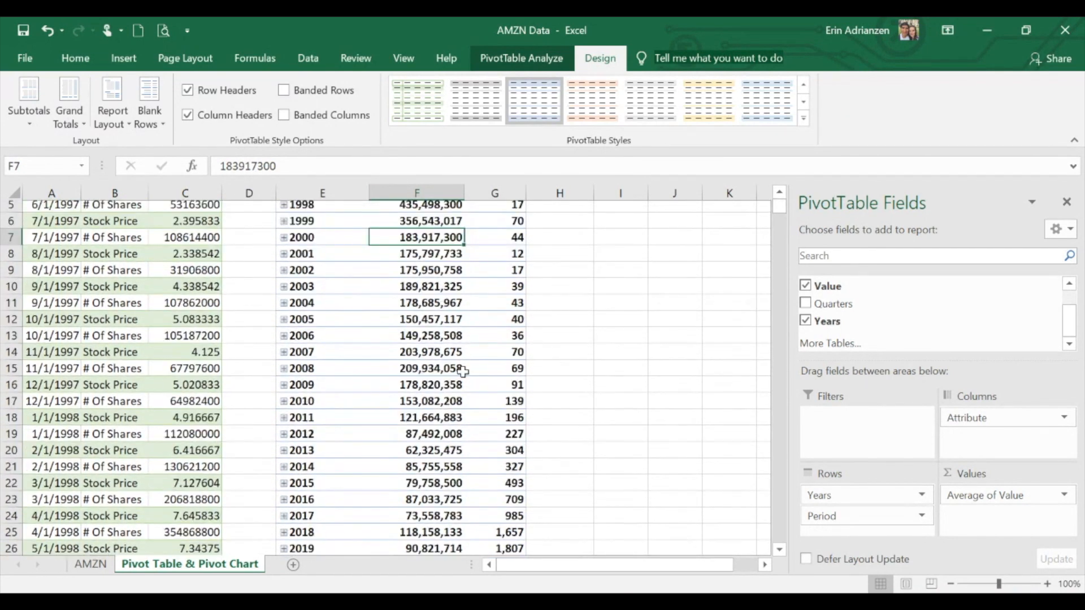
scroll(446, 232, "up", 1)
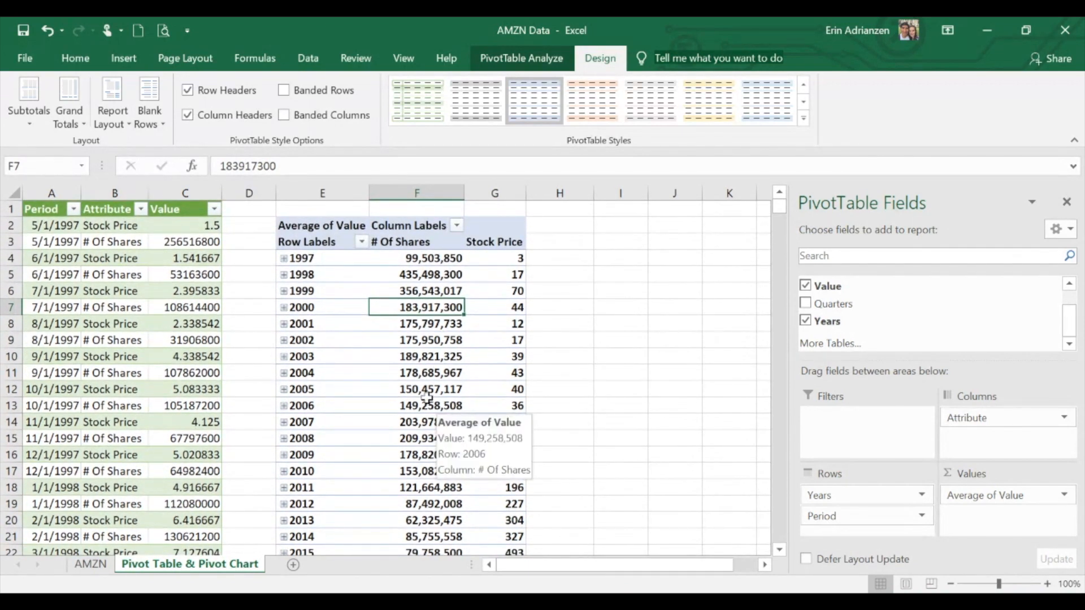
scroll(429, 401, "down", 3)
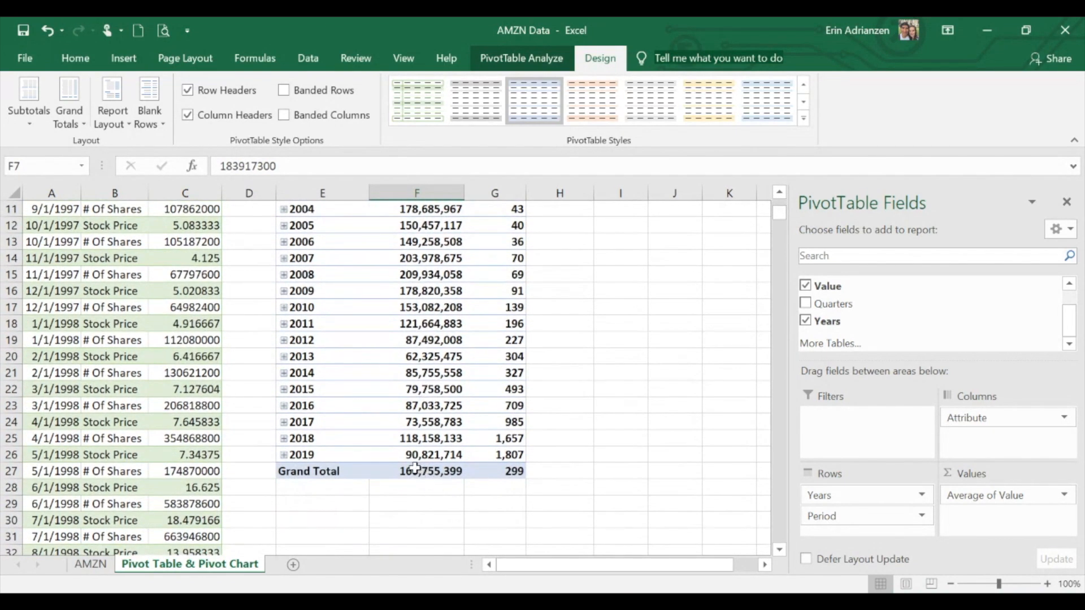
mouse_move(413, 471)
mouse_move(514, 469)
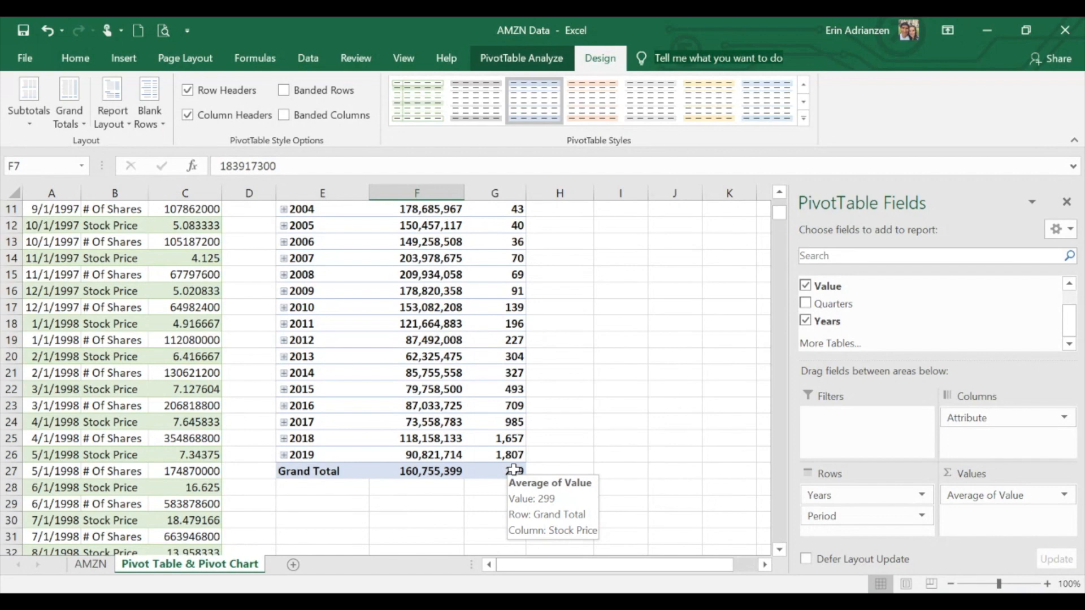
scroll(457, 279, "up", 4)
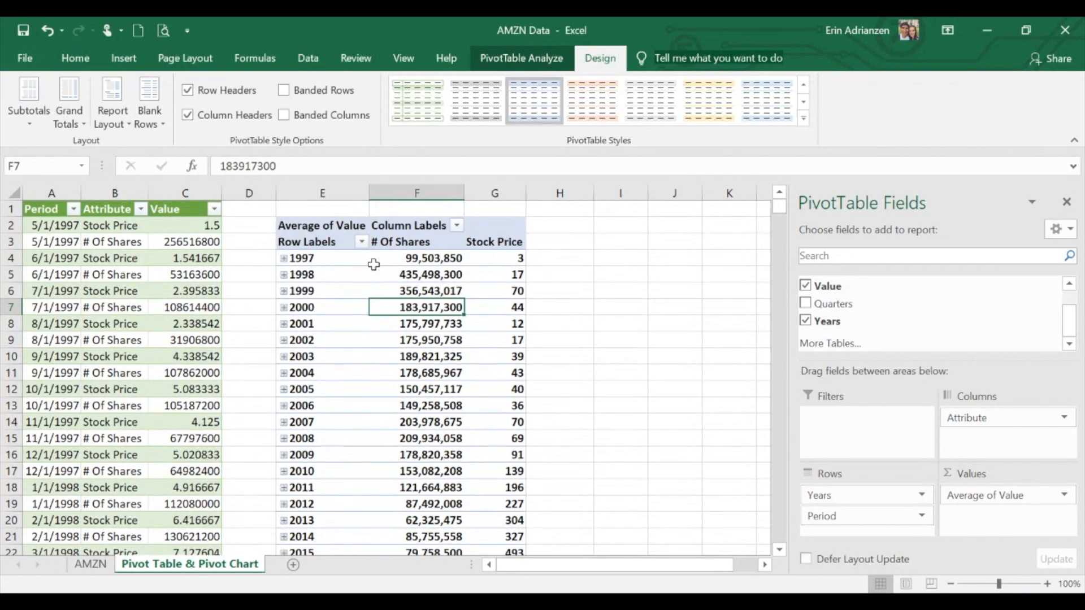
- Rename the PivotTable's Row Labels header in E3 as Period
left_click(330, 244)
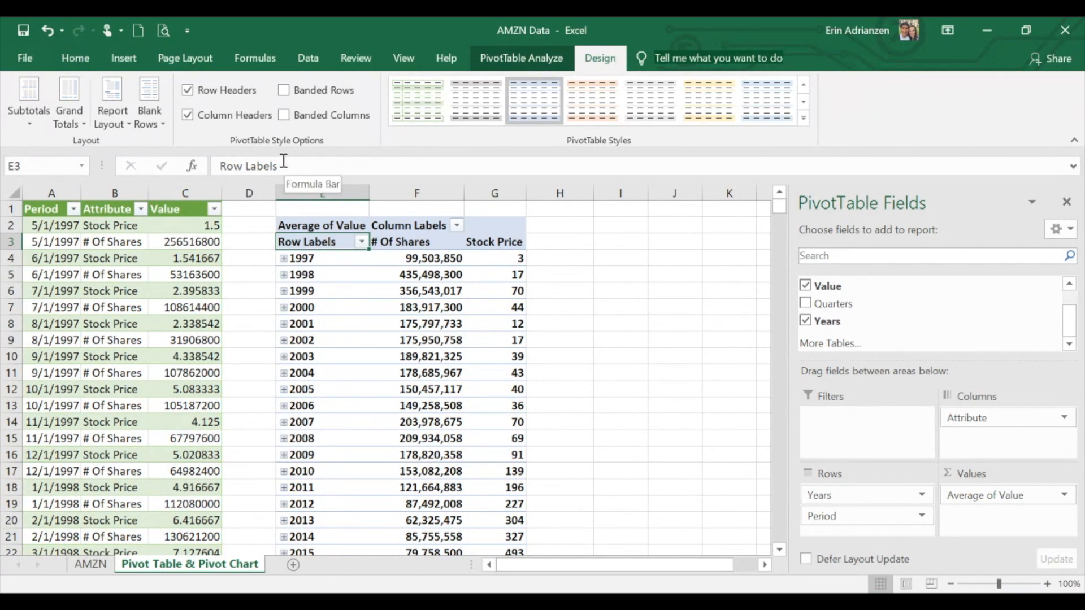
left_click_drag(282, 166, 192, 173)
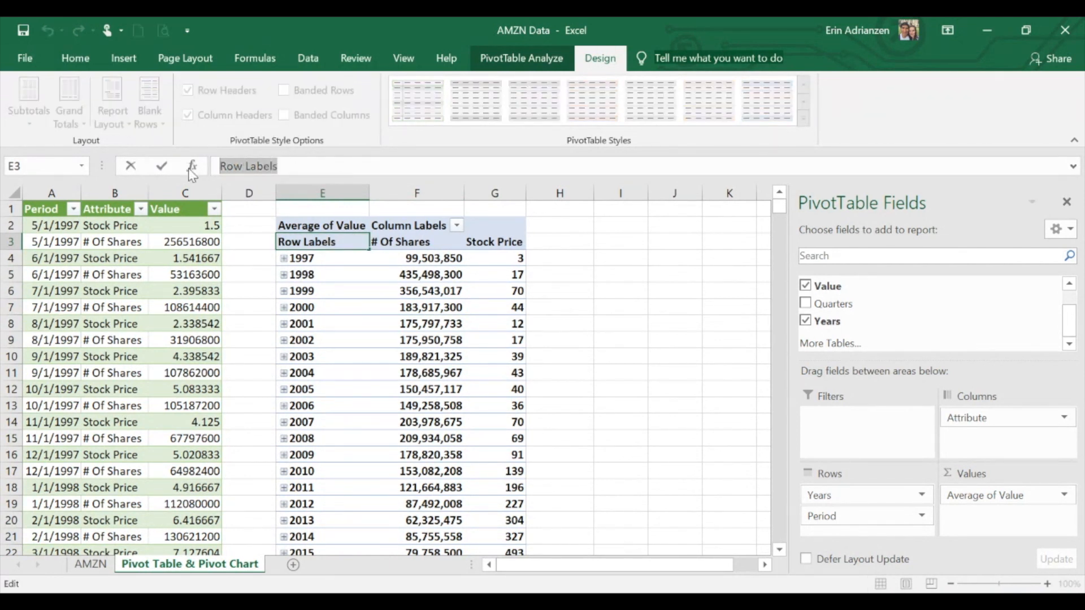
type("Period")
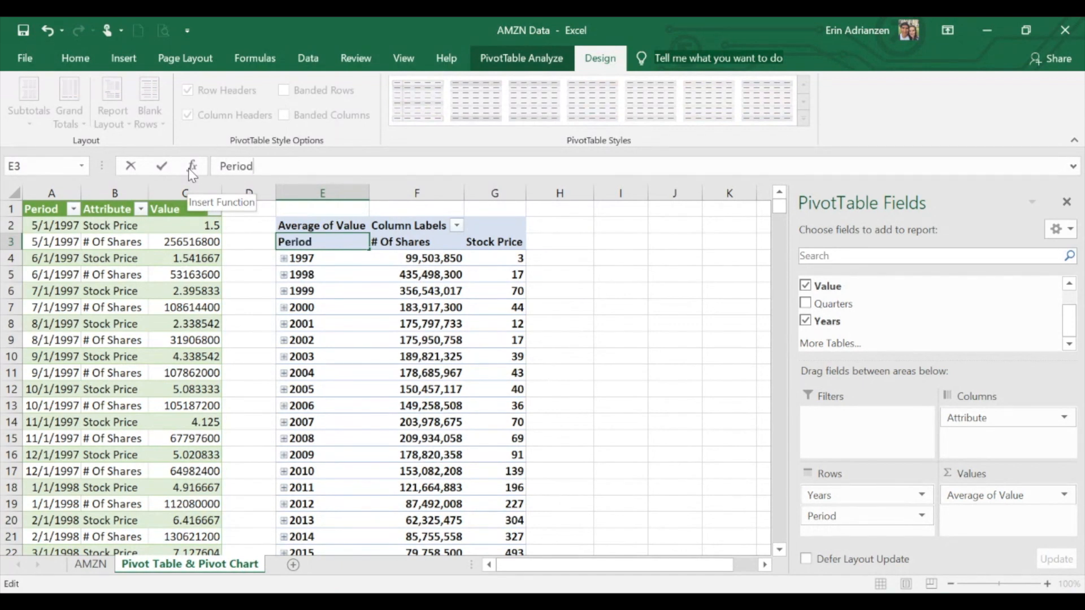
left_click(324, 264)
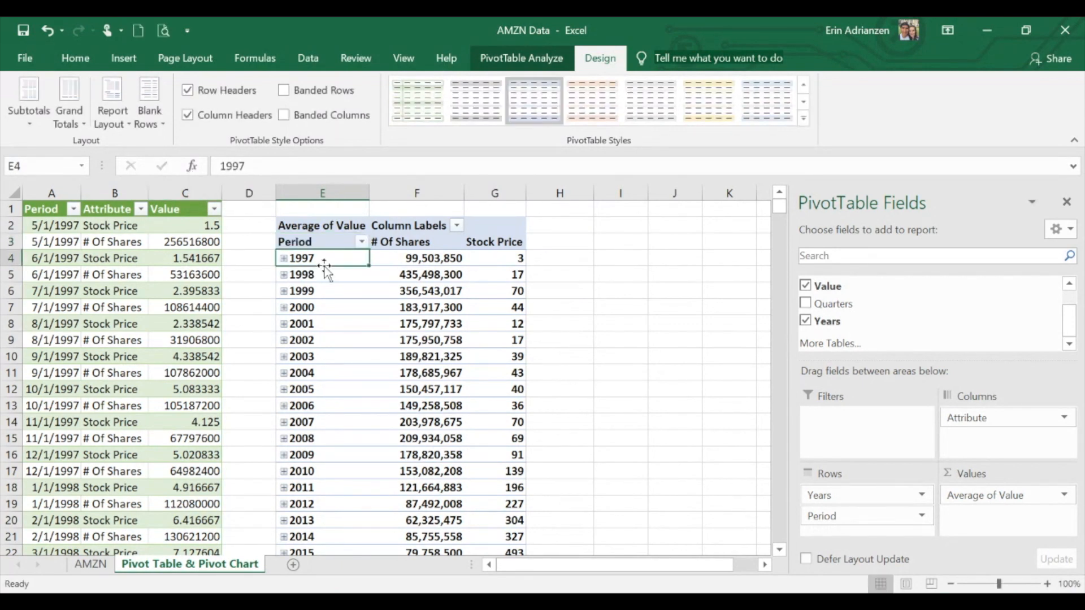
- Shorten the Average of Value header in E2 to Value, keeping the space before the word
left_click(337, 228)
left_click_drag(276, 166, 219, 163)
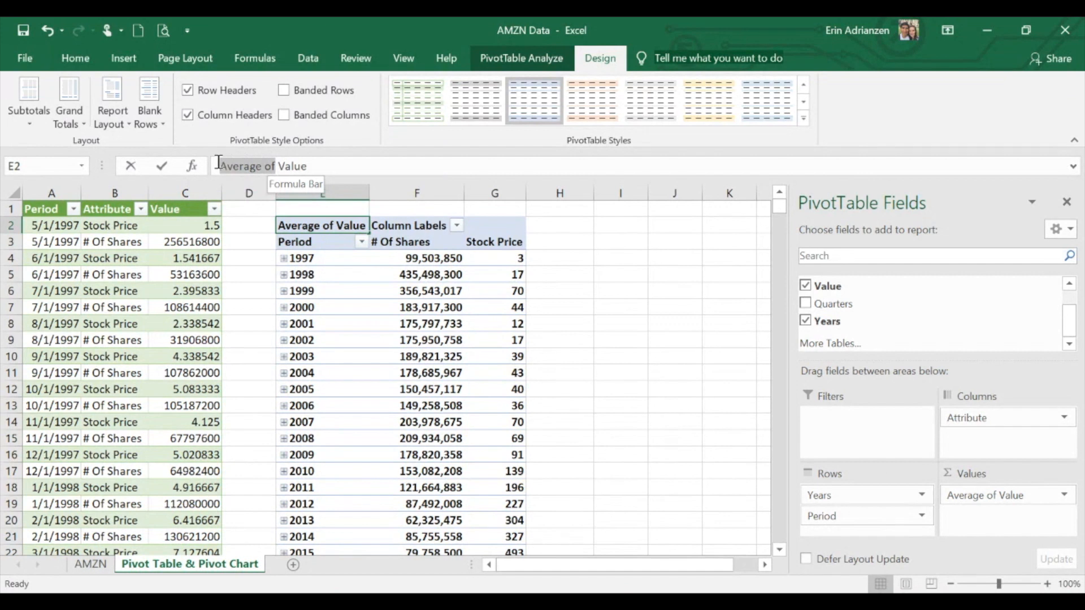
key("BackSpace")
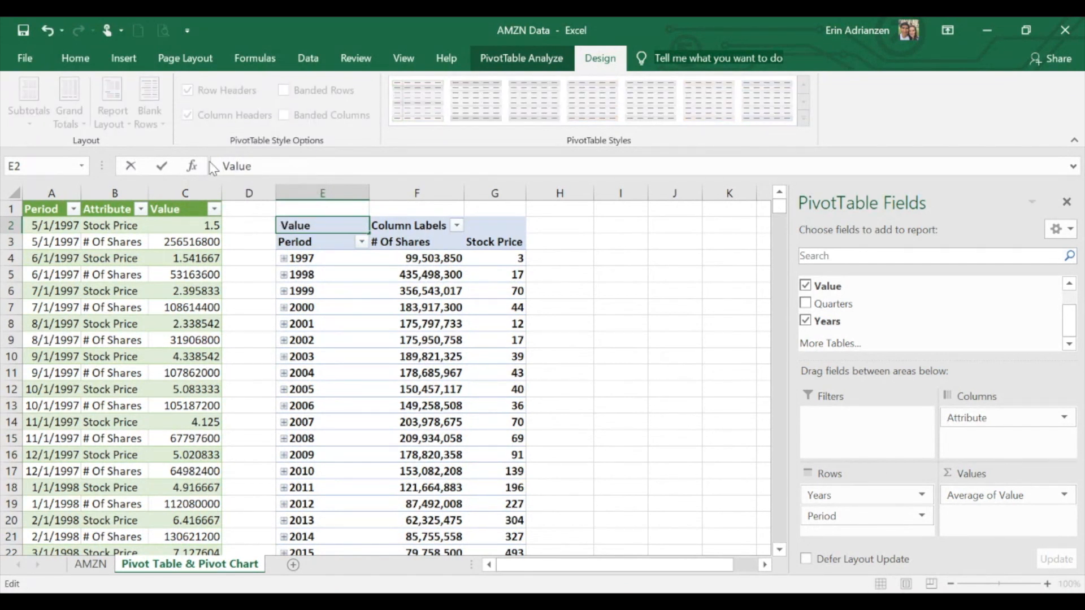
left_click(360, 323)
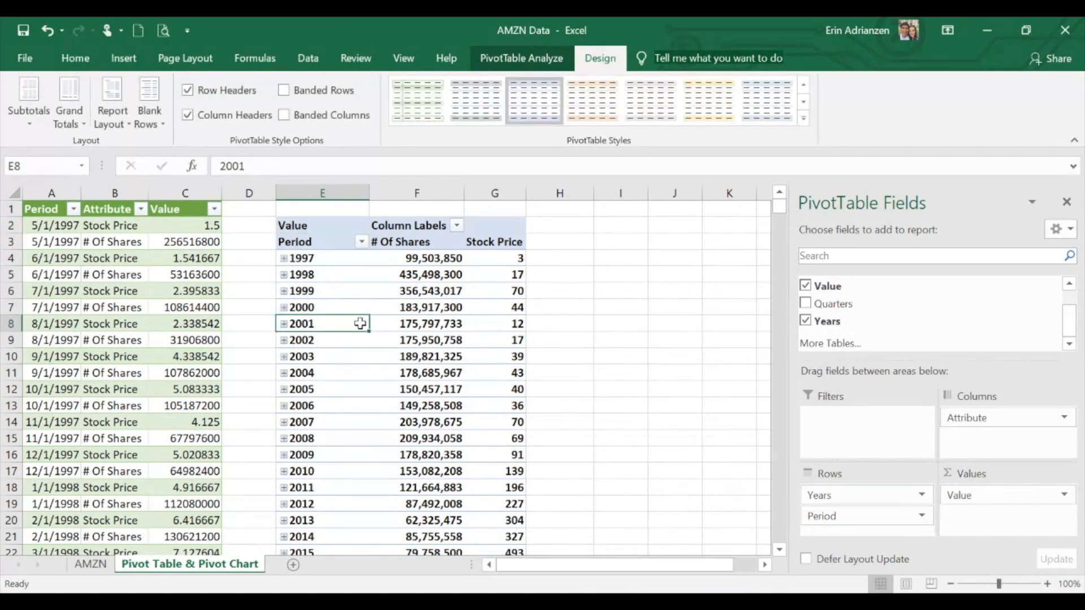
- Shorten the PivotTable's Column Labels header in F2 to Labels
left_click(423, 222)
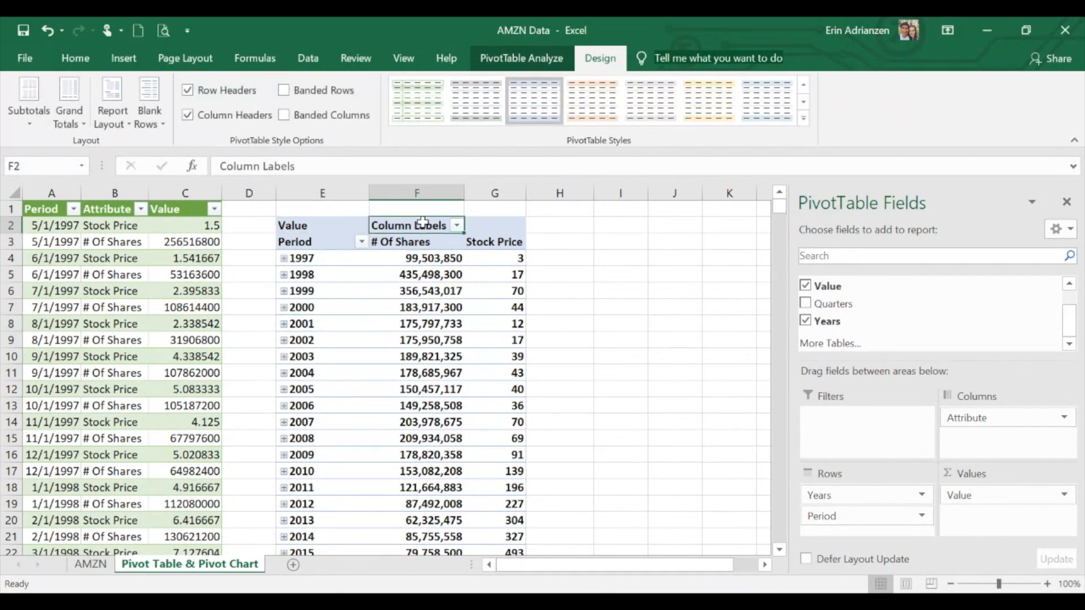
left_click_drag(264, 165, 219, 166)
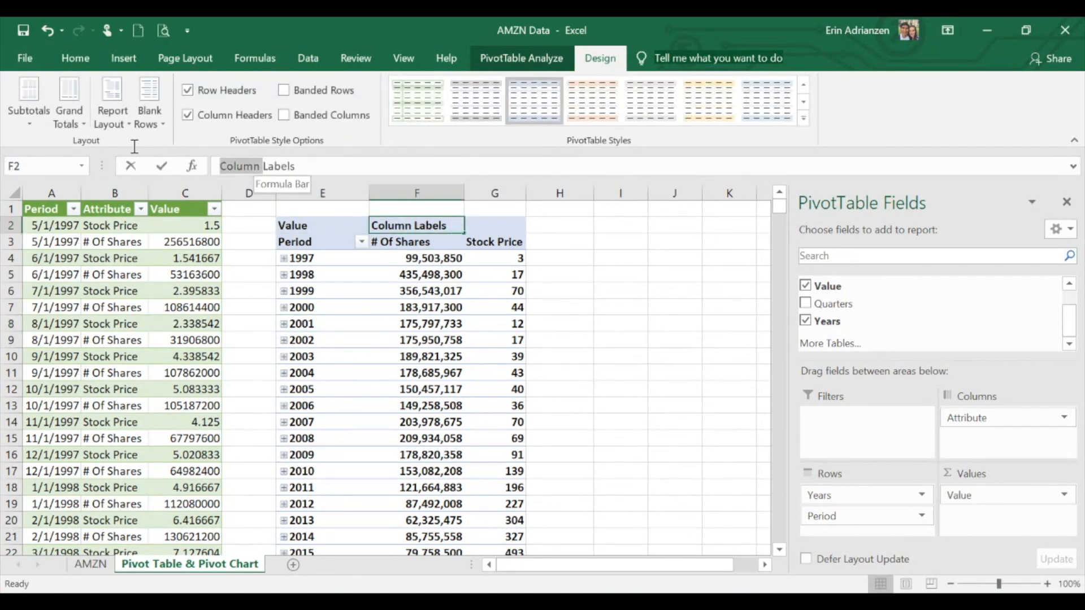
key("Delete")
left_click(409, 280)
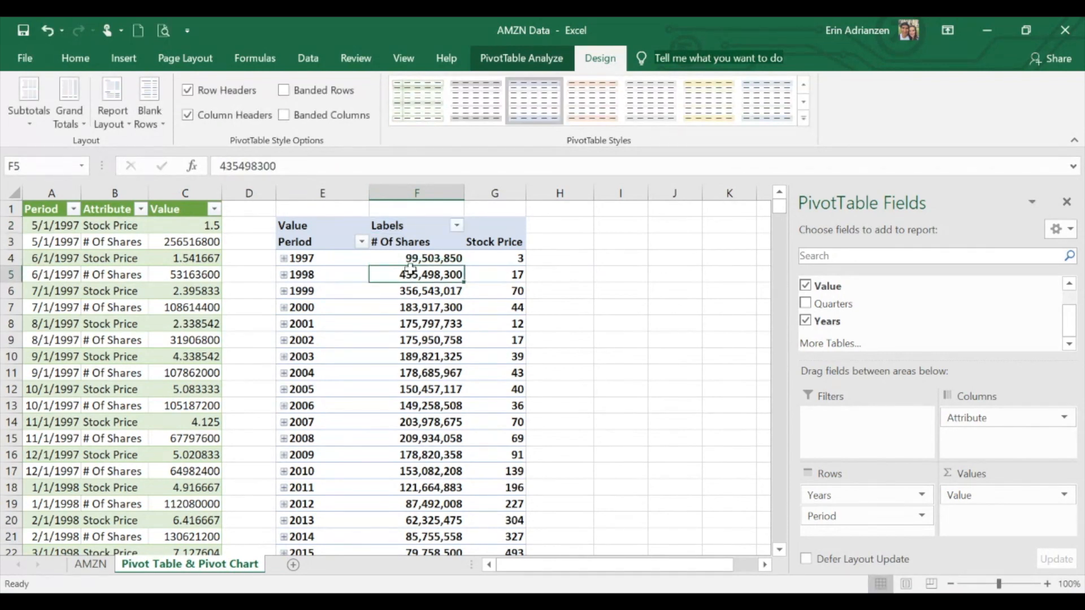
- Rename the Stock Price header in G3 as Stock Price ($) and autofit the width of column G
scroll(447, 353, "down", 1)
scroll(447, 353, "up", 1)
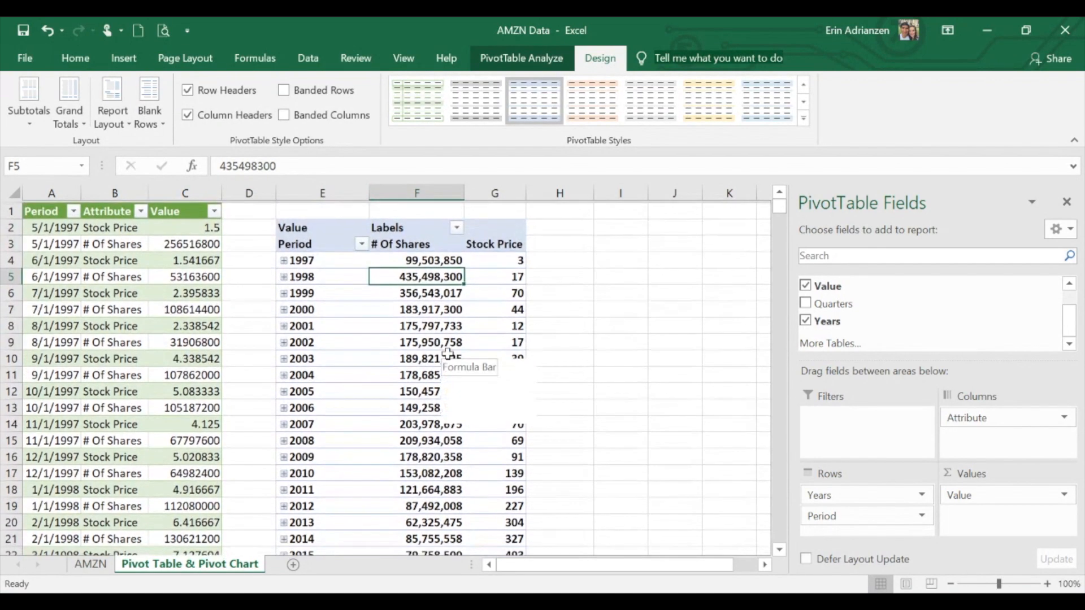
left_click(487, 240)
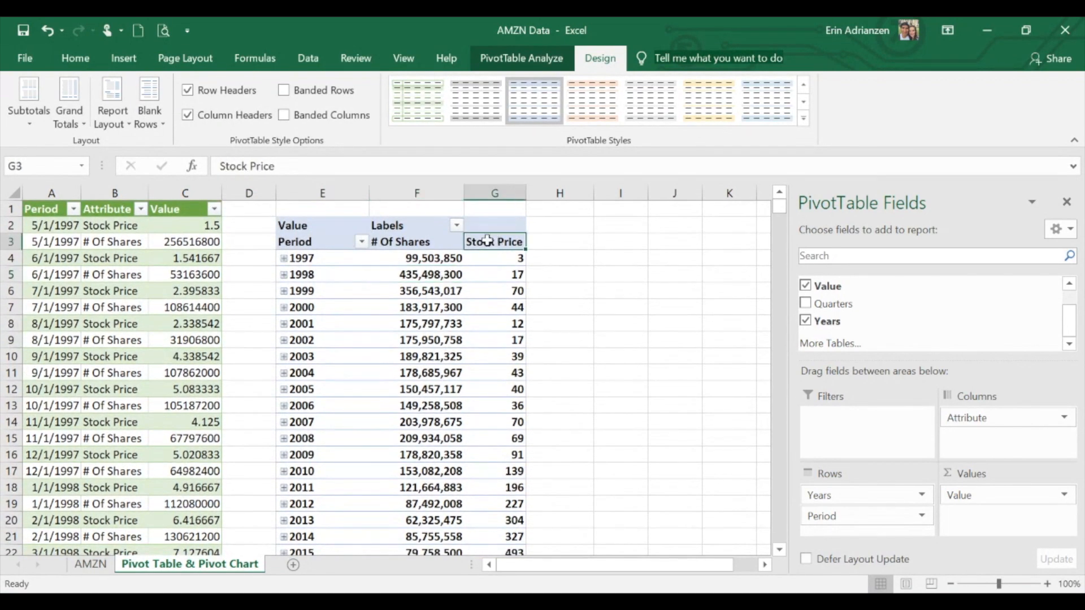
left_click(294, 168)
type("()")
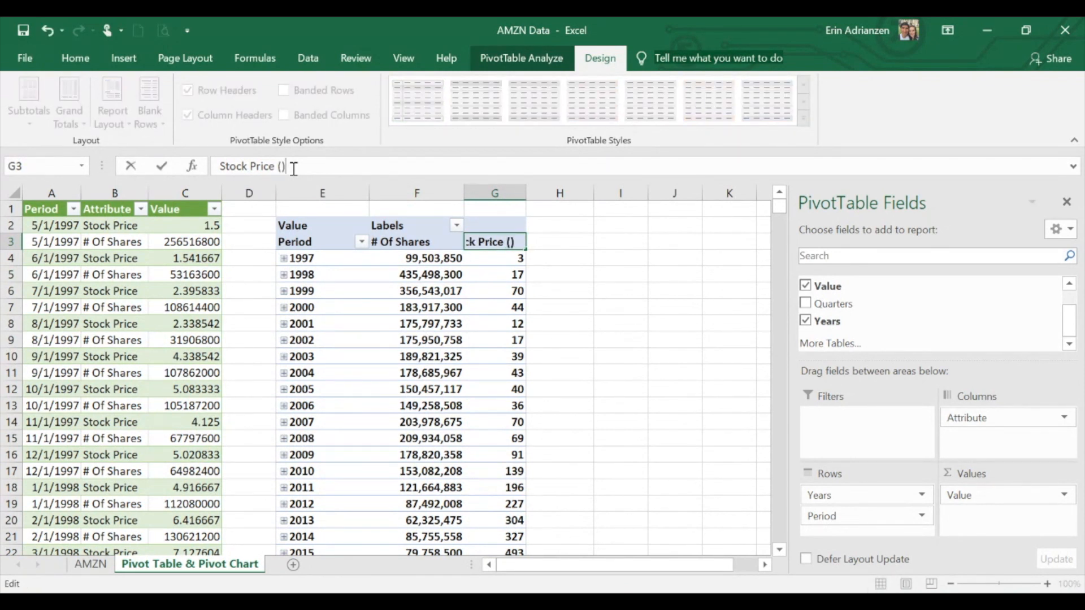
type("$")
key("Return")
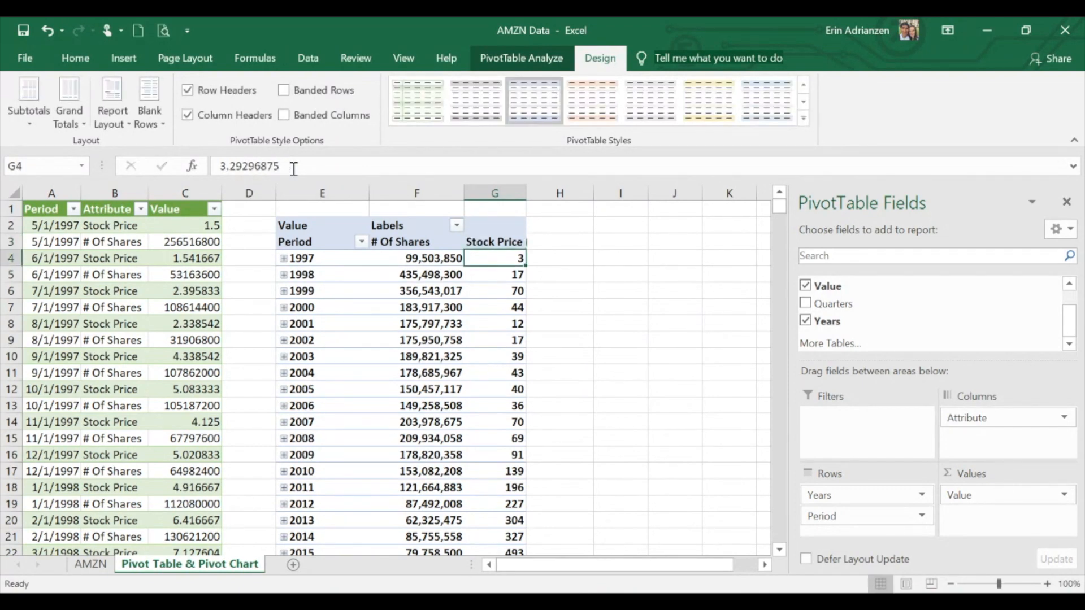
double_click(524, 197)
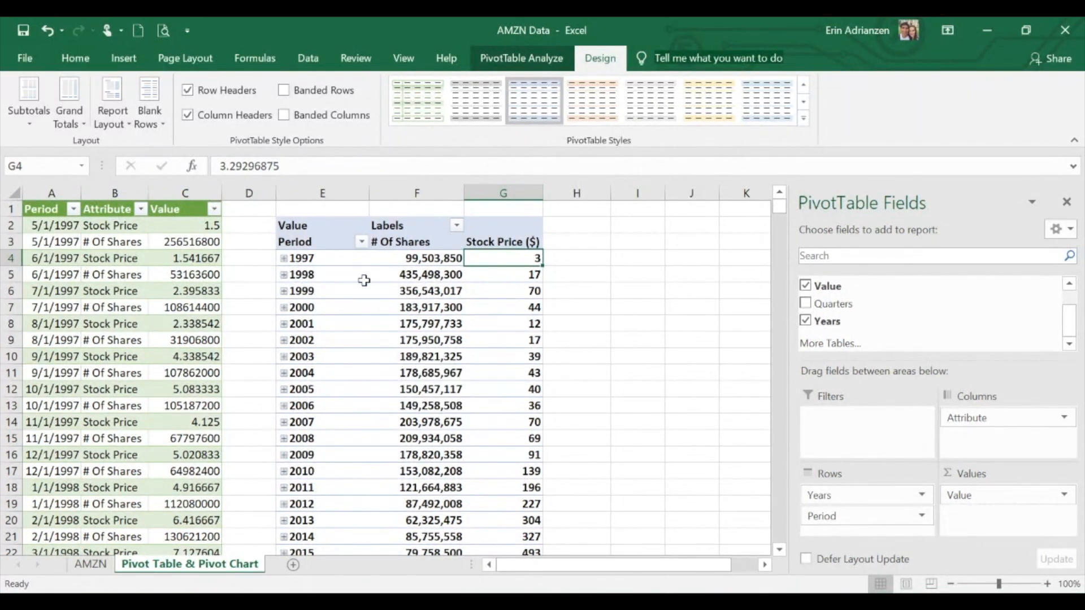
- Start a PivotChart from the PivotTable and choose the Combo chart type
mouse_move(413, 363)
left_click(425, 344)
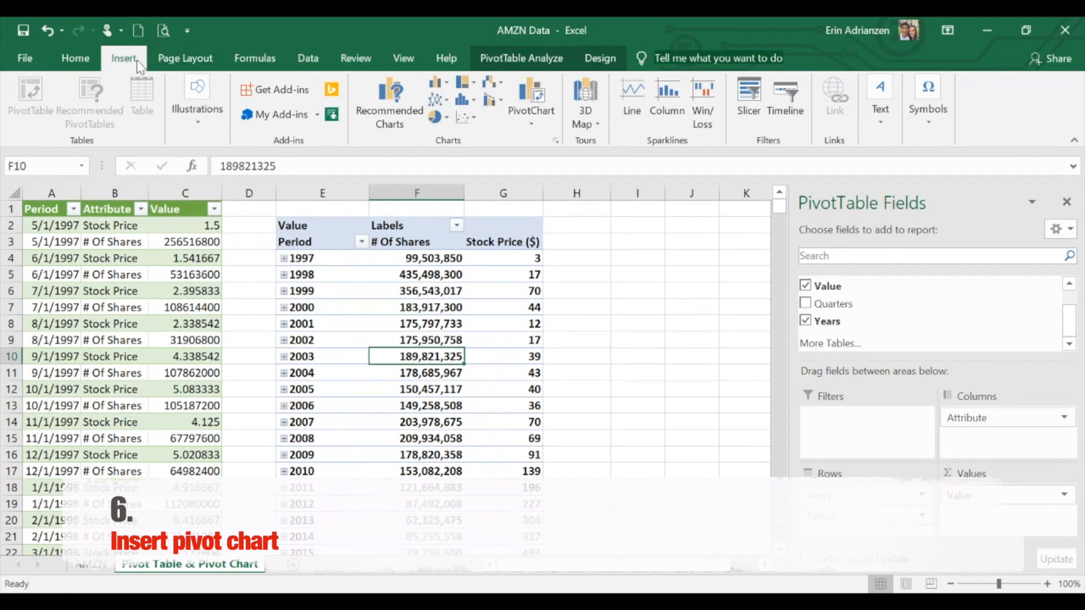
left_click(536, 124)
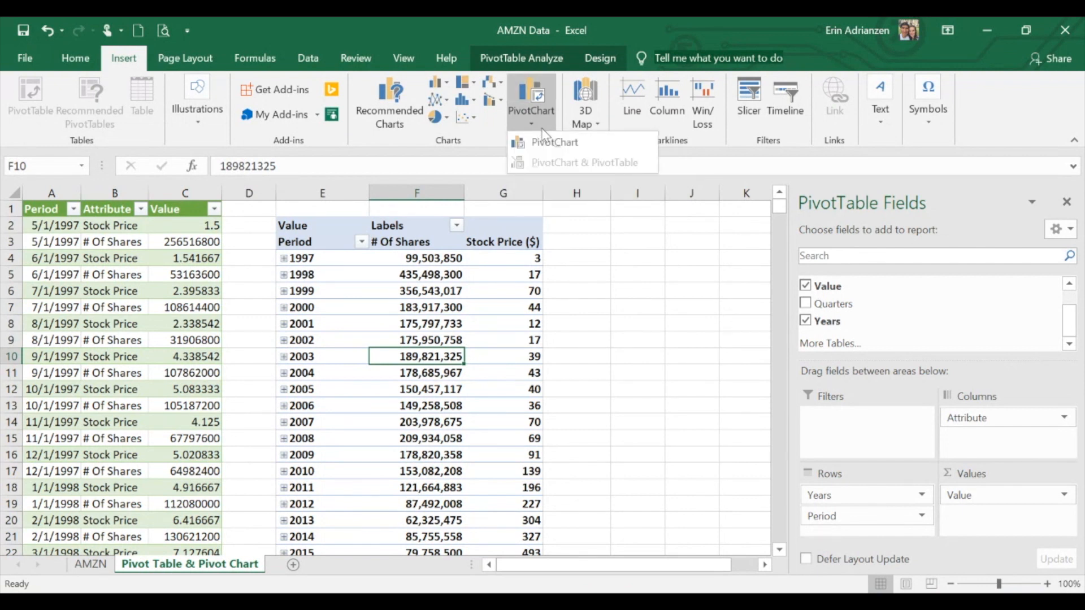
left_click(544, 142)
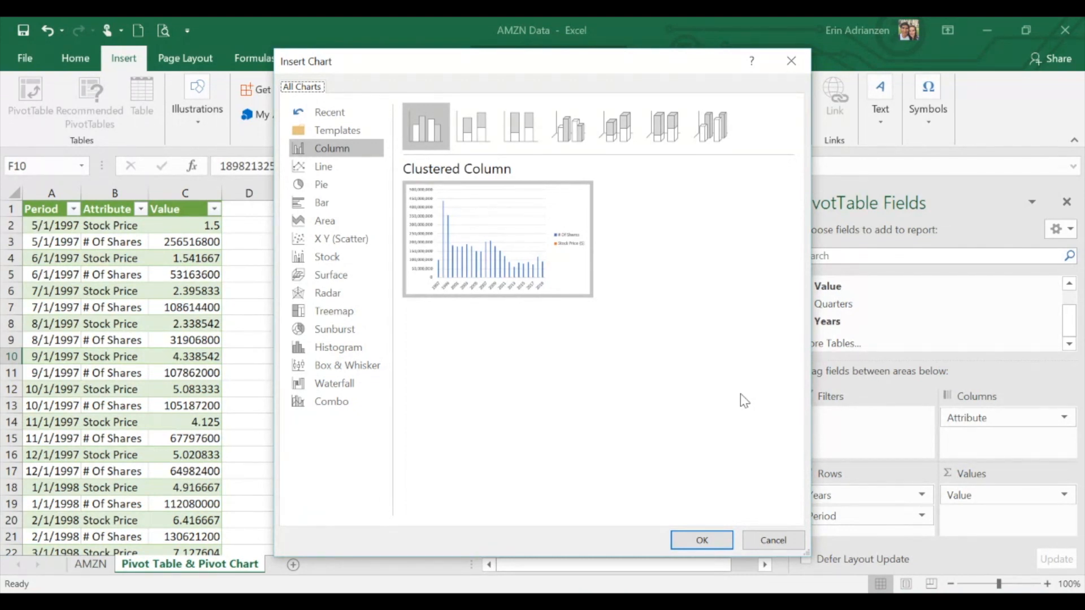
left_click_drag(437, 68, 729, 127)
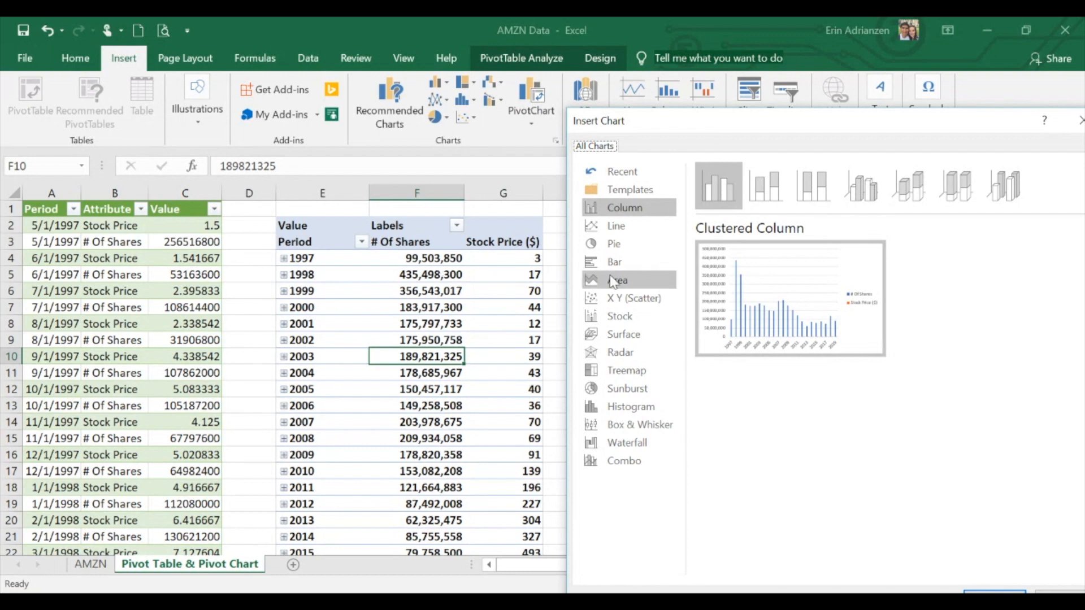
left_click(624, 462)
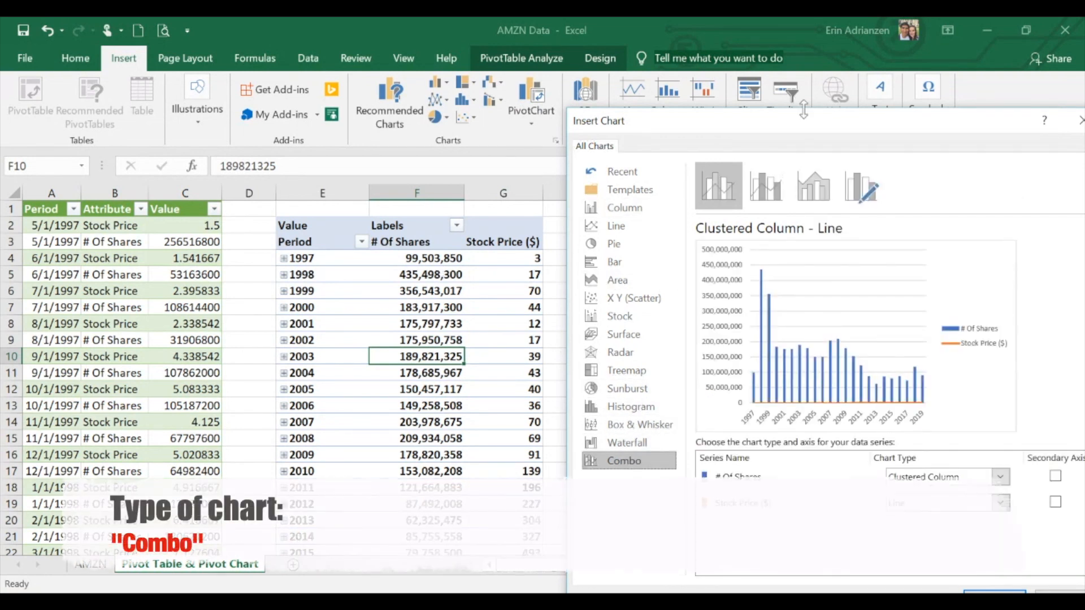
left_click_drag(813, 126, 513, 85)
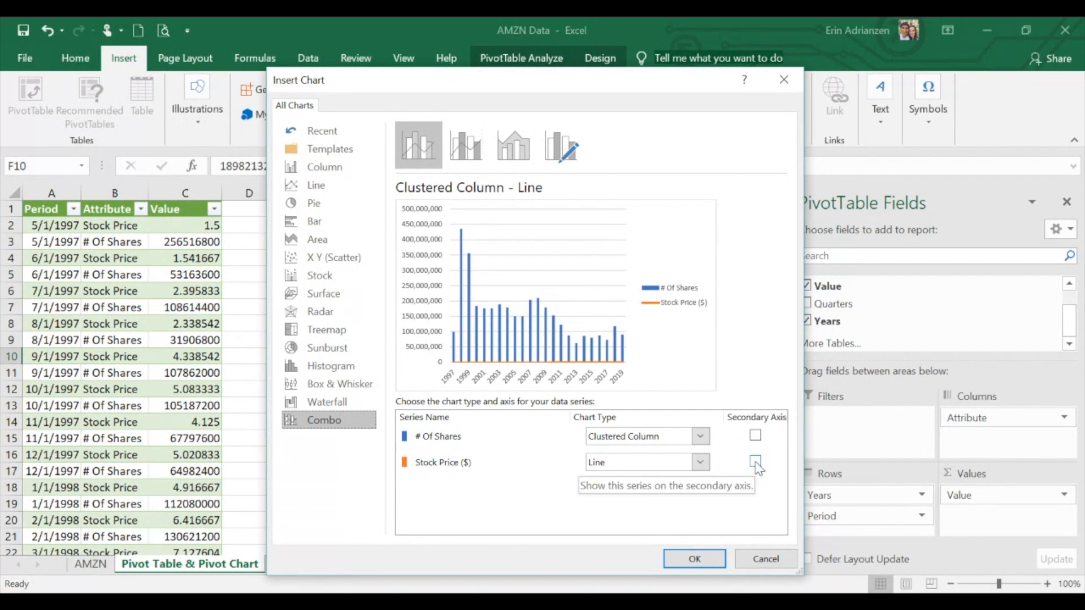
- Insert the combo chart with Stock Price ($) on the secondary axis and # Of Shares as Line, and hide the field list
left_click(755, 462)
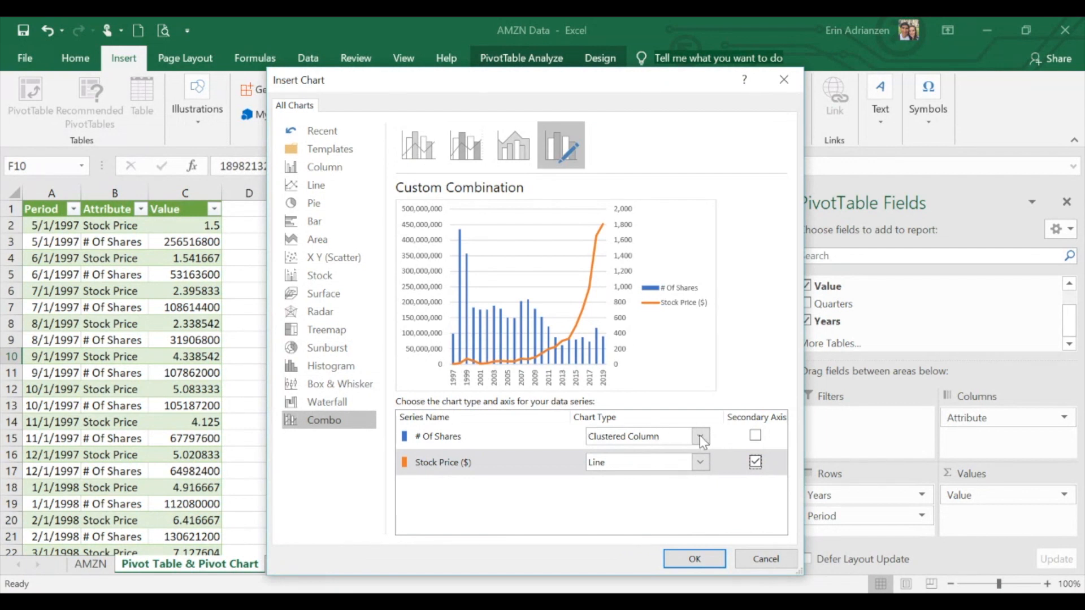
left_click(701, 437)
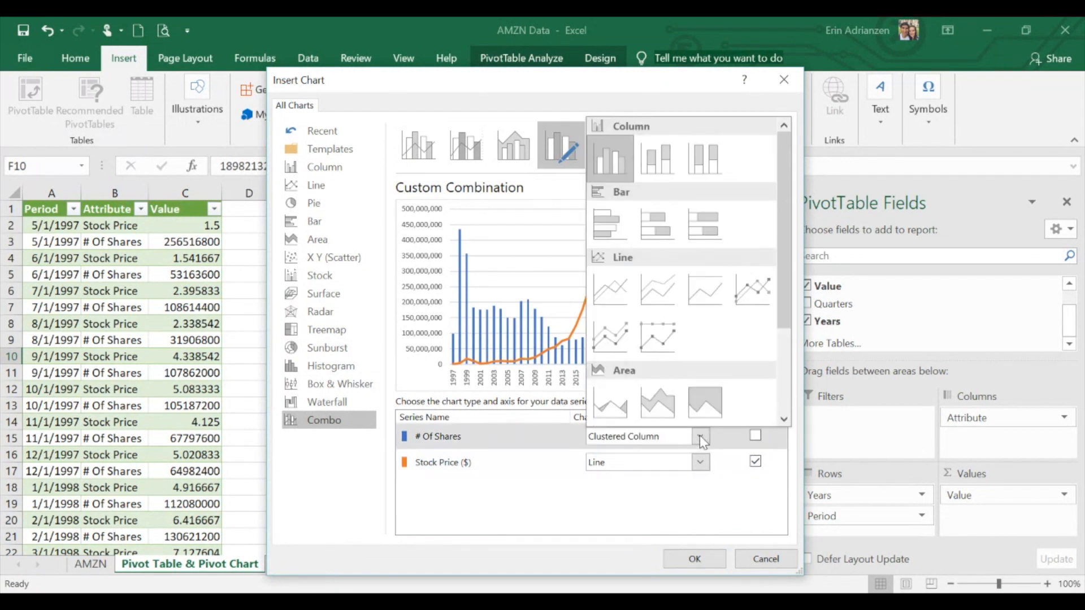
left_click(622, 288)
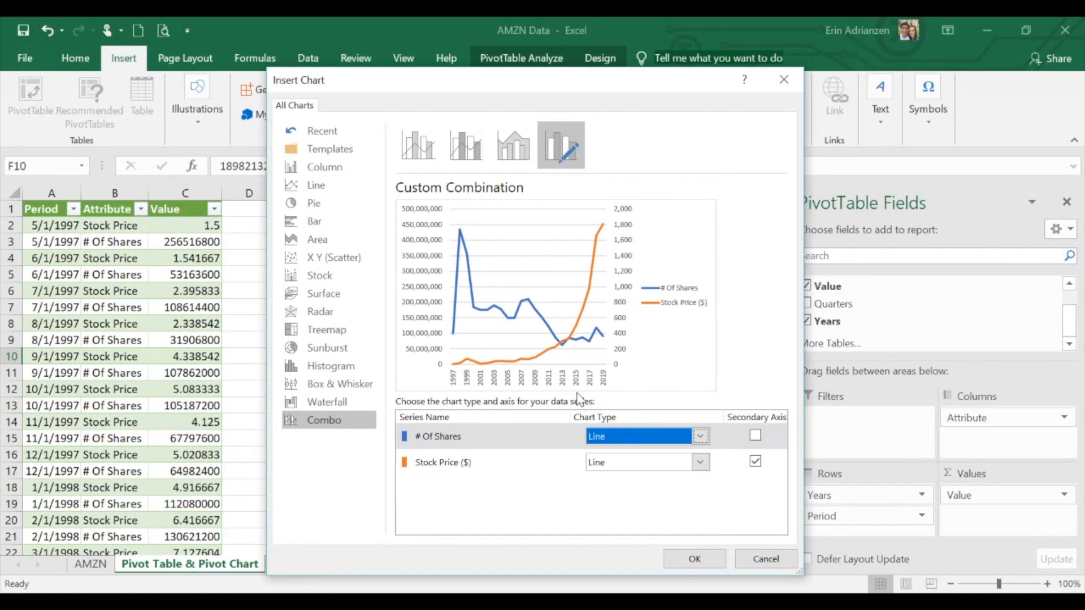
left_click(694, 560)
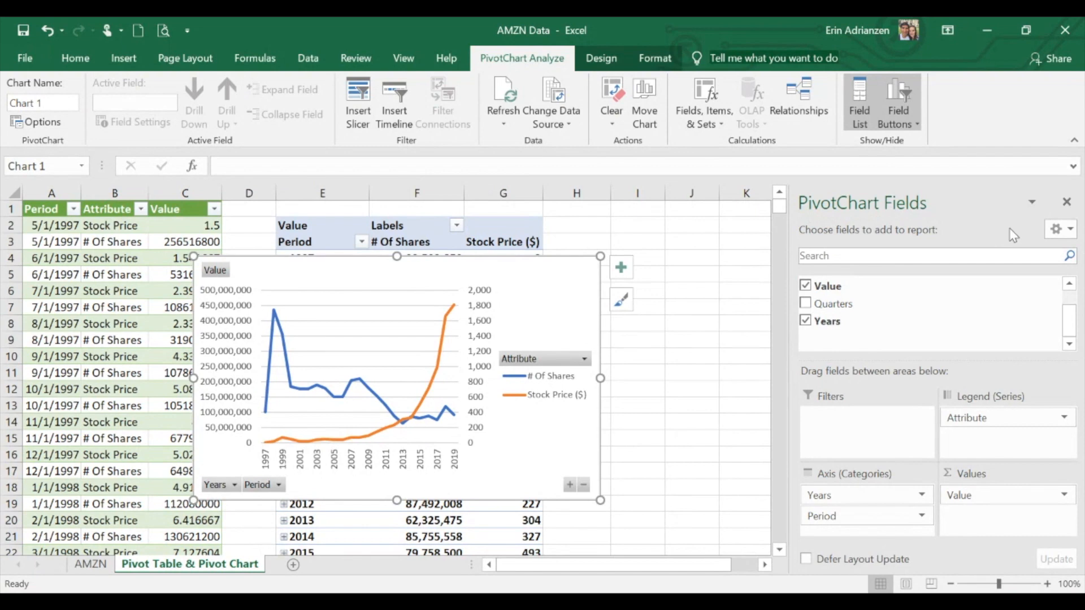
left_click(1066, 202)
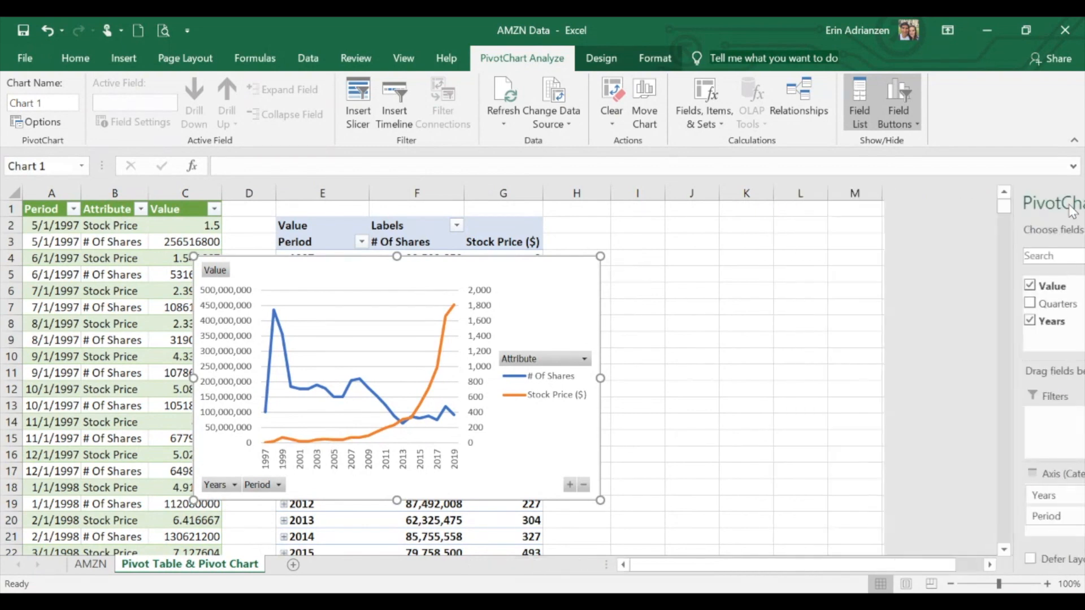
- Move the pivot chart clear of the PivotTable and add the chart title AMAZON
left_click_drag(429, 272, 833, 262)
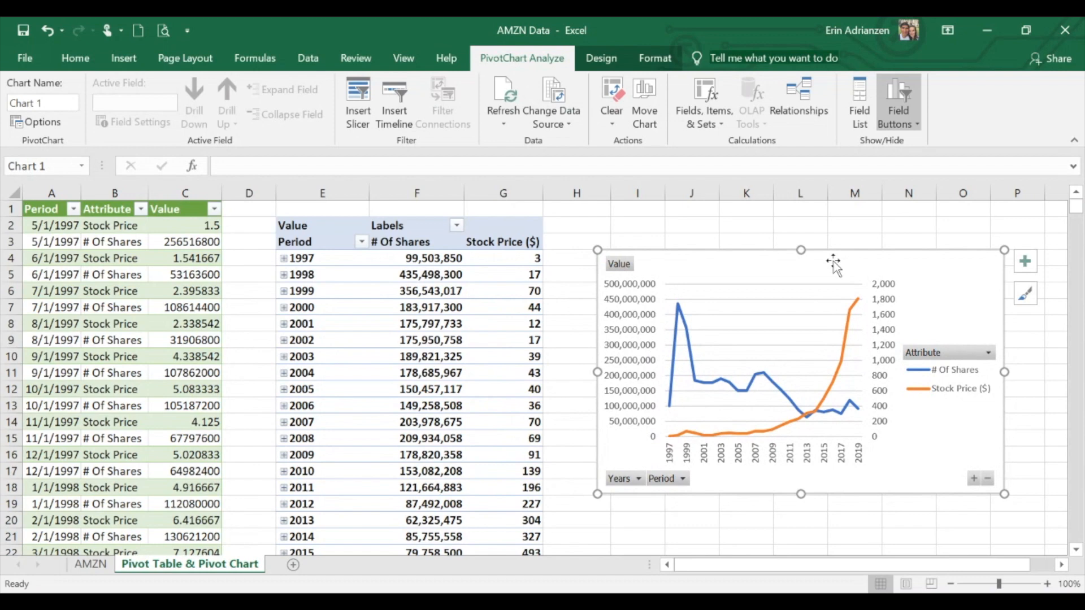
scroll(833, 263, "right", 3)
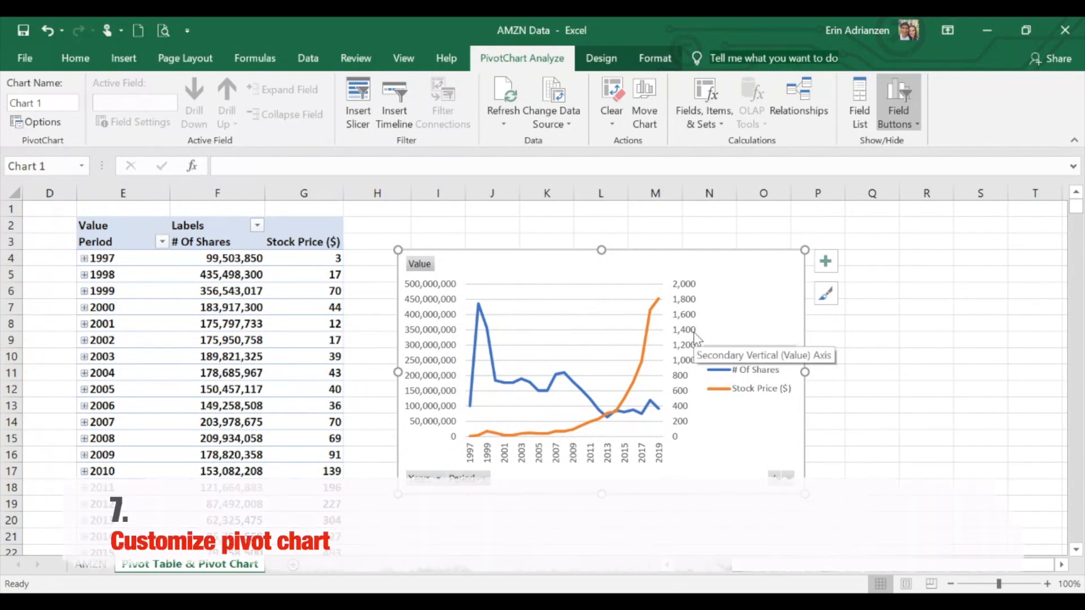
left_click(826, 263)
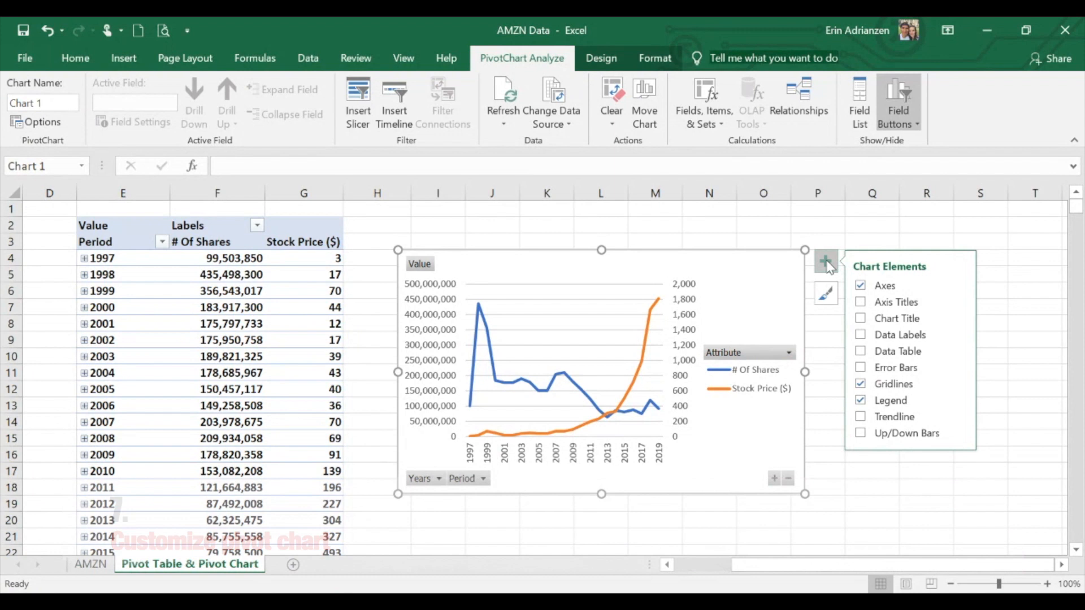
left_click(862, 320)
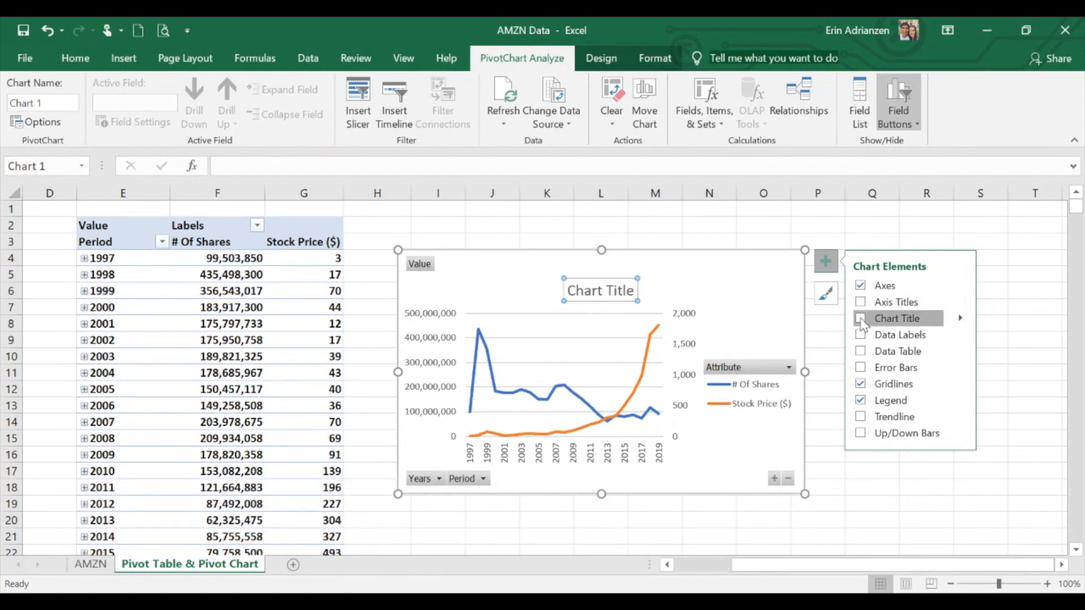
left_click_drag(634, 293, 540, 287)
type("AMAZON")
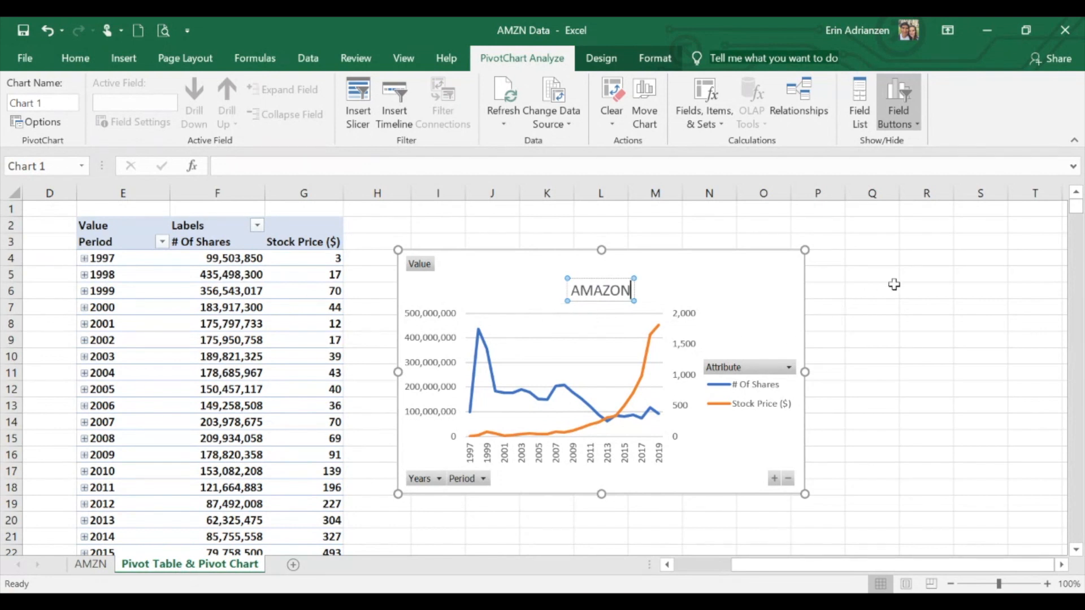
- Add axis titles to the chart and title the horizontal axis Period
left_click(826, 261)
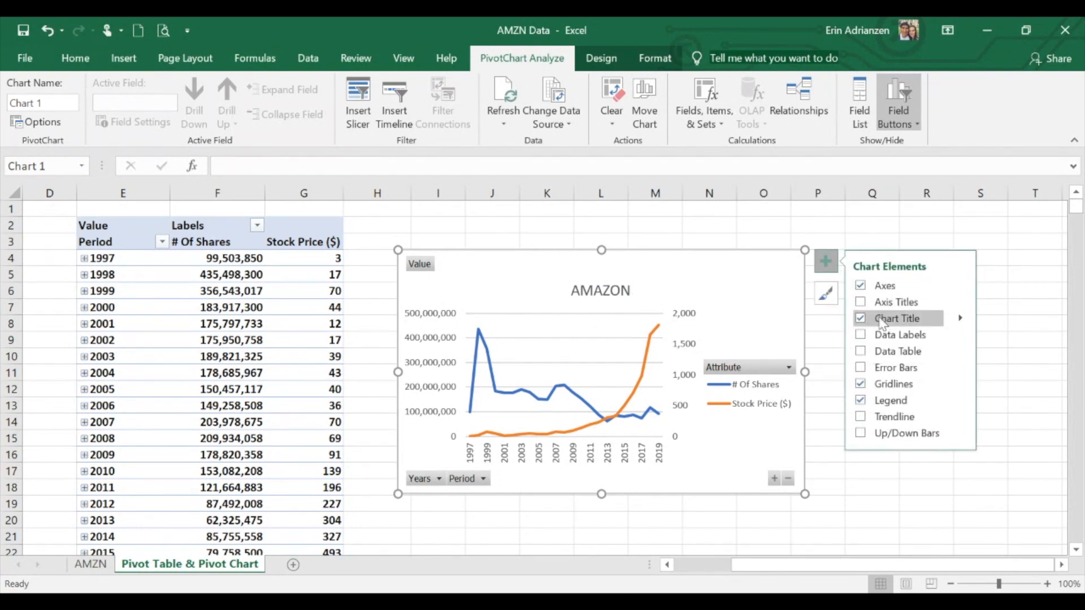
left_click(863, 304)
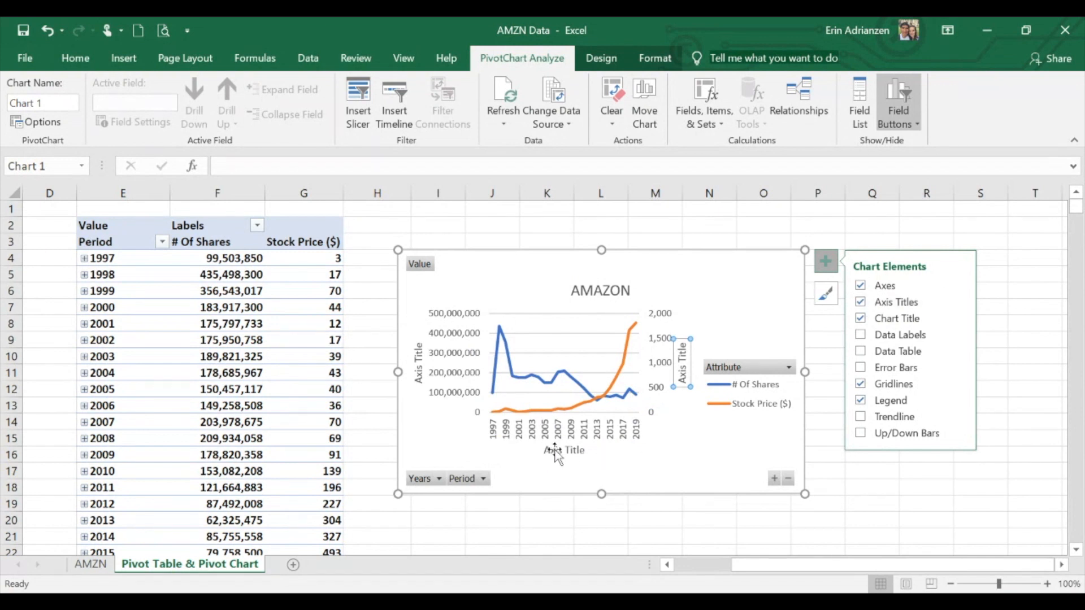
left_click(581, 451)
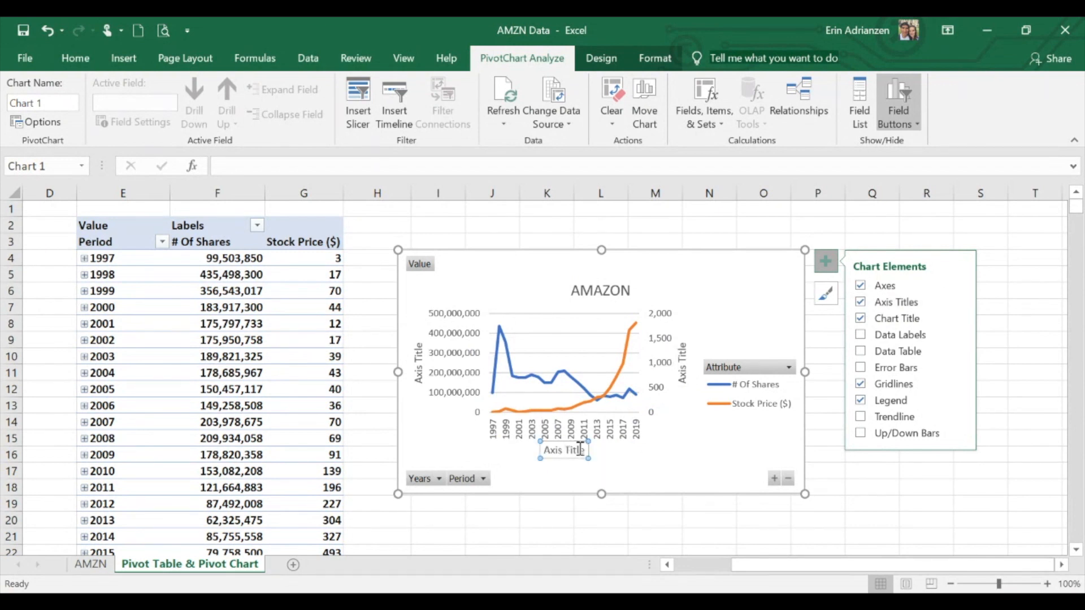
left_click_drag(587, 449, 529, 452)
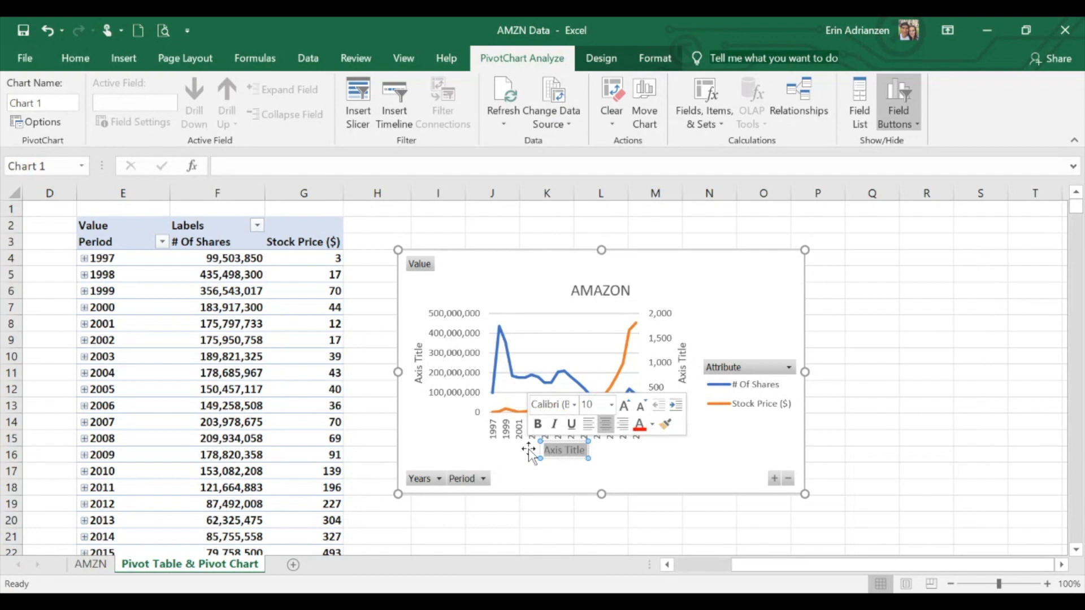
type("Period")
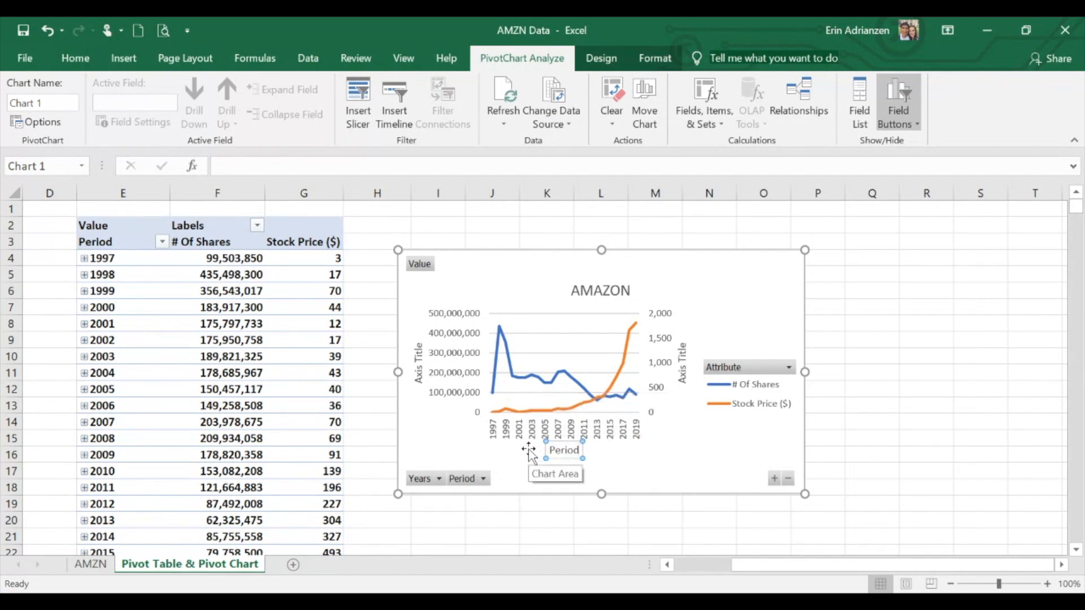
- Title the primary vertical axis # Of Shares
double_click(420, 370)
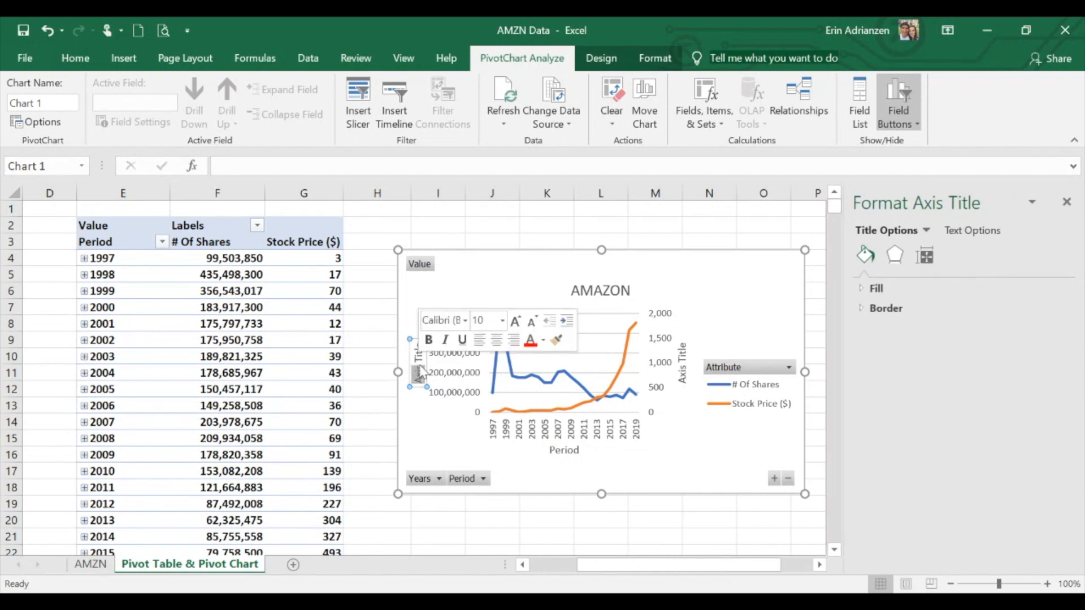
key("Delete")
type("# of Shares")
left_click(658, 432)
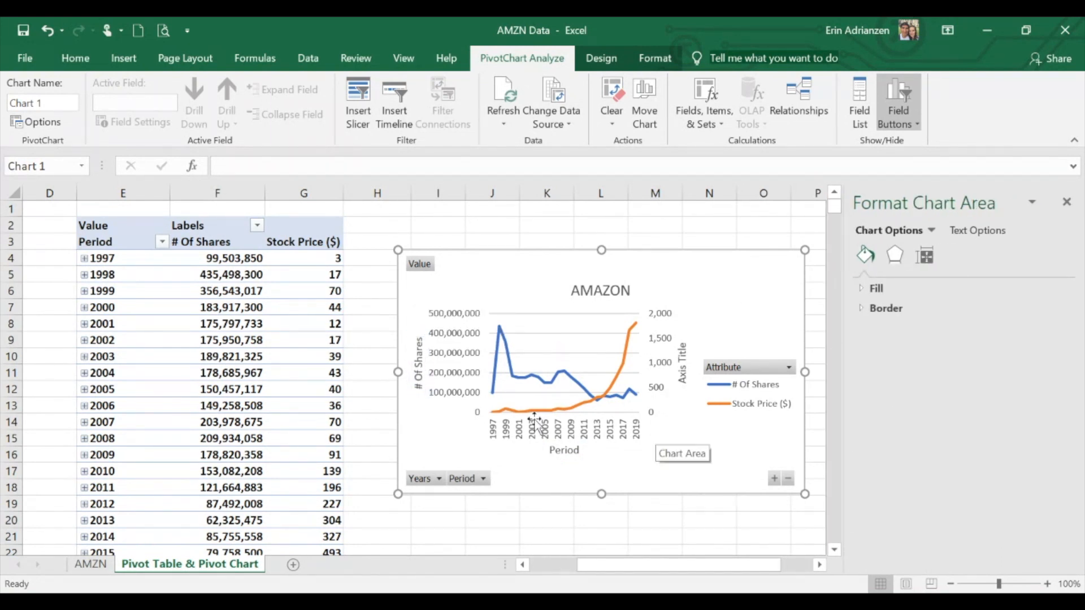
- Rename the chart's Period axis field as Months through its field settings
left_click(483, 479)
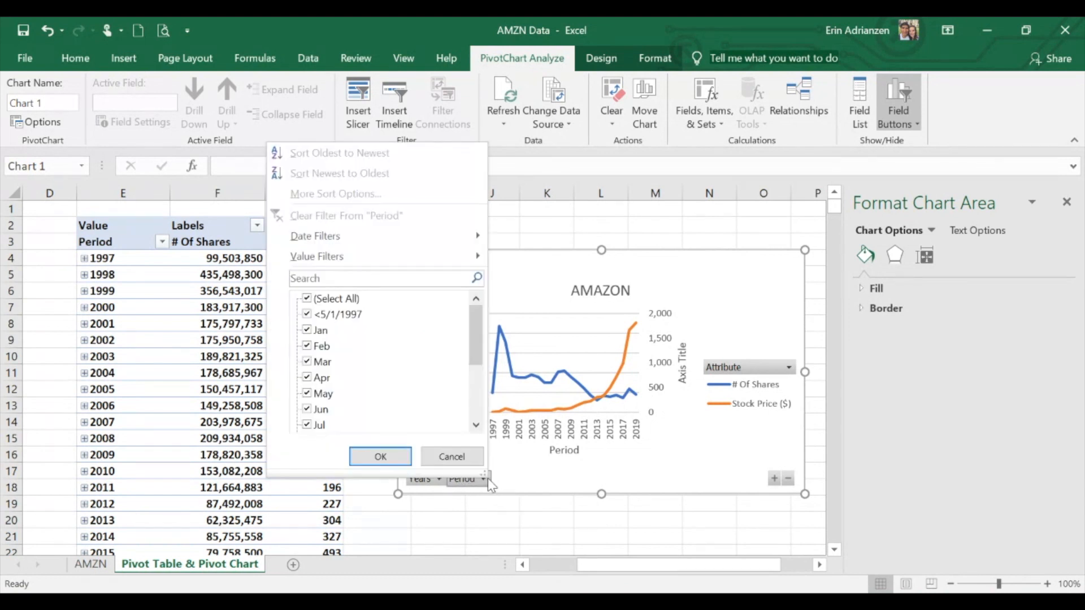
left_click(395, 458)
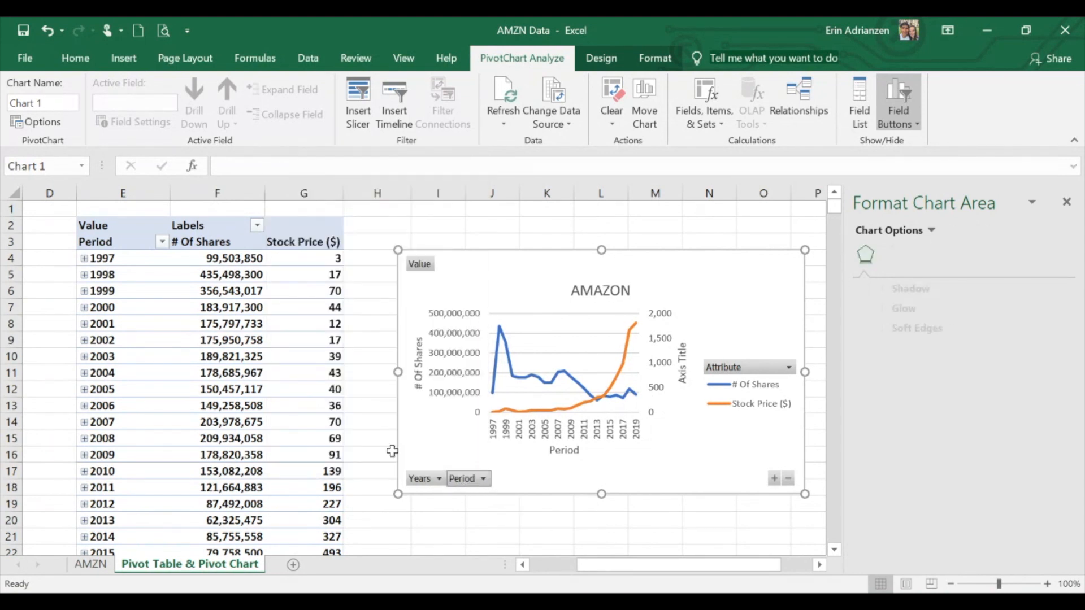
right_click(469, 481)
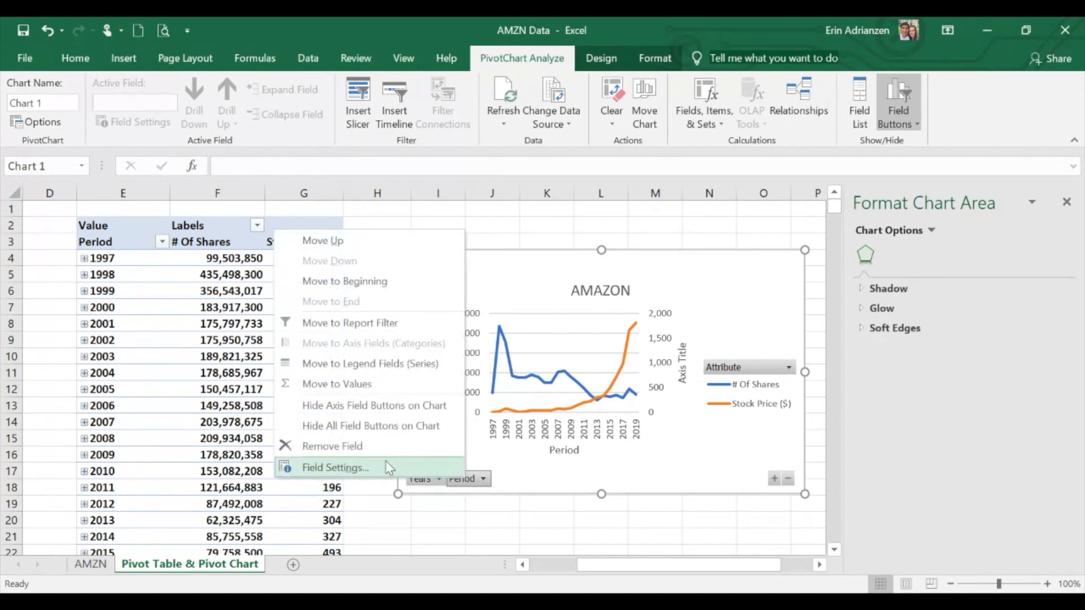
left_click(367, 469)
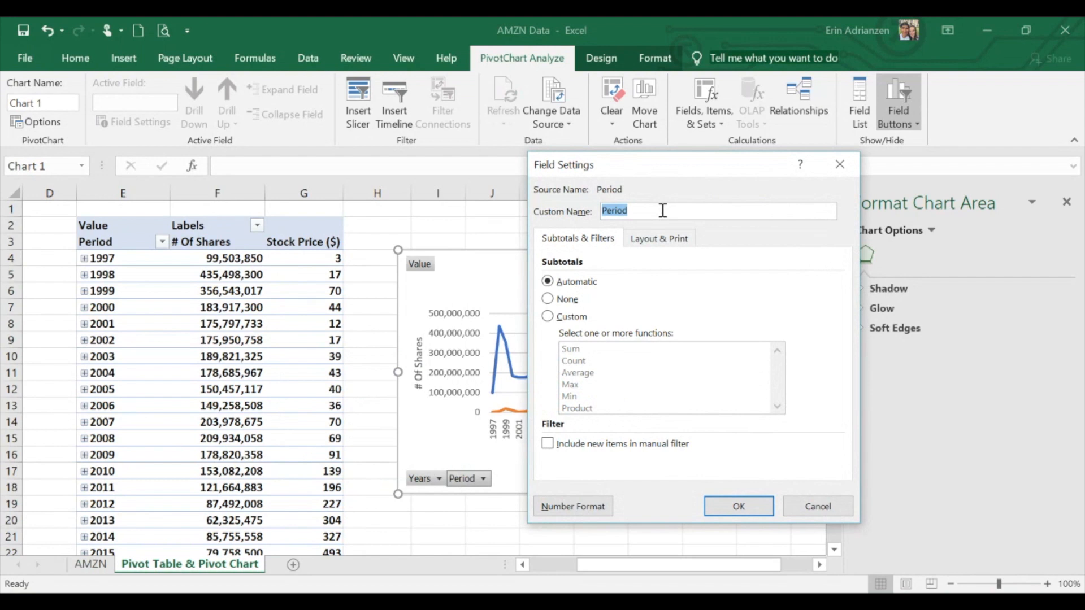
type("M")
left_click(738, 505)
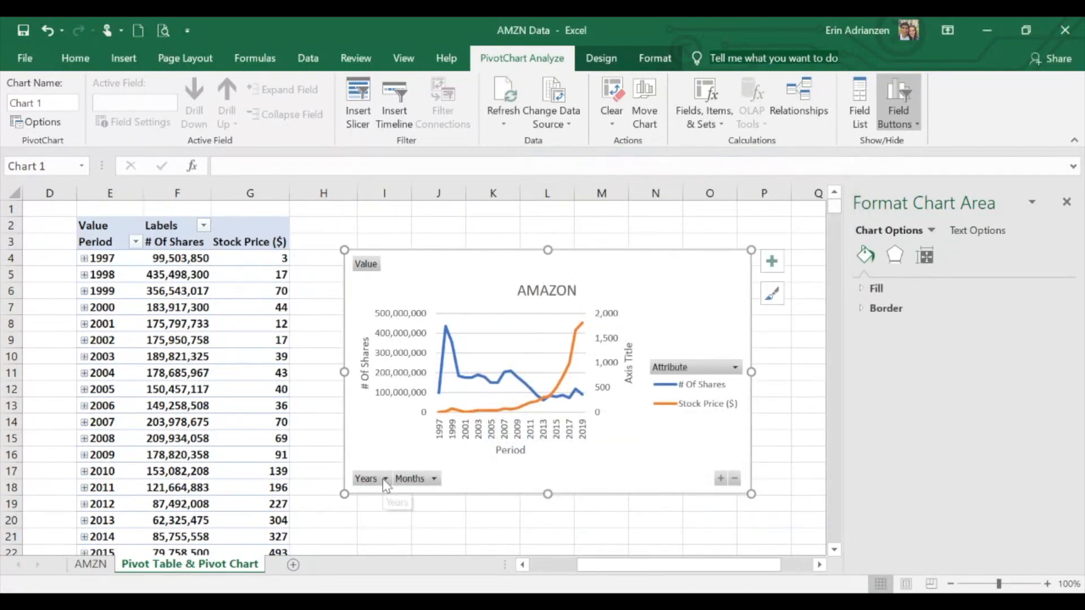
- Hide the value field button on the chart
left_click(384, 479)
left_click(385, 481)
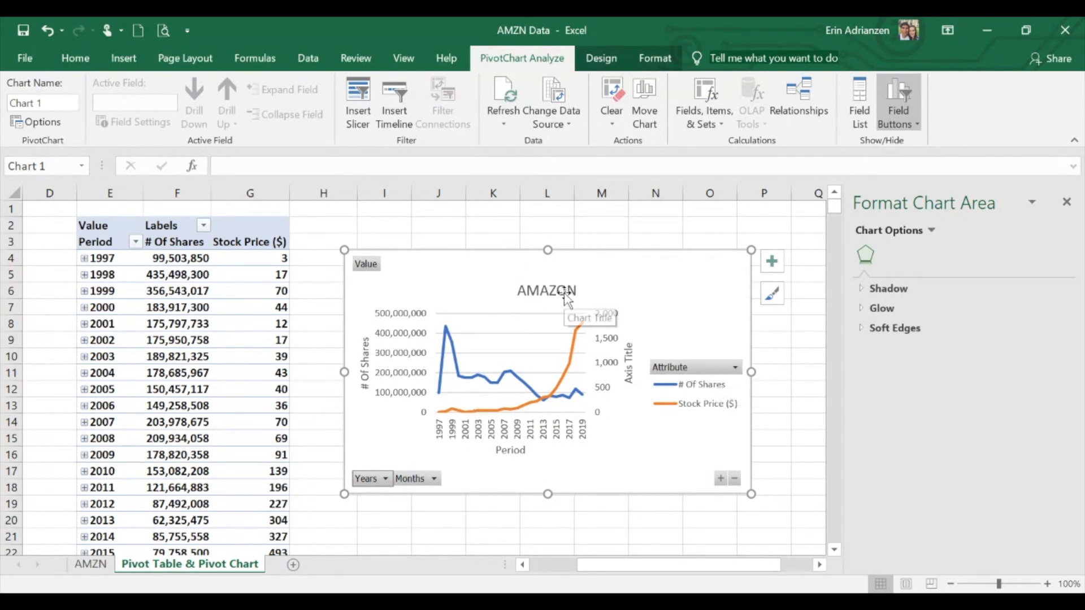
right_click(371, 266)
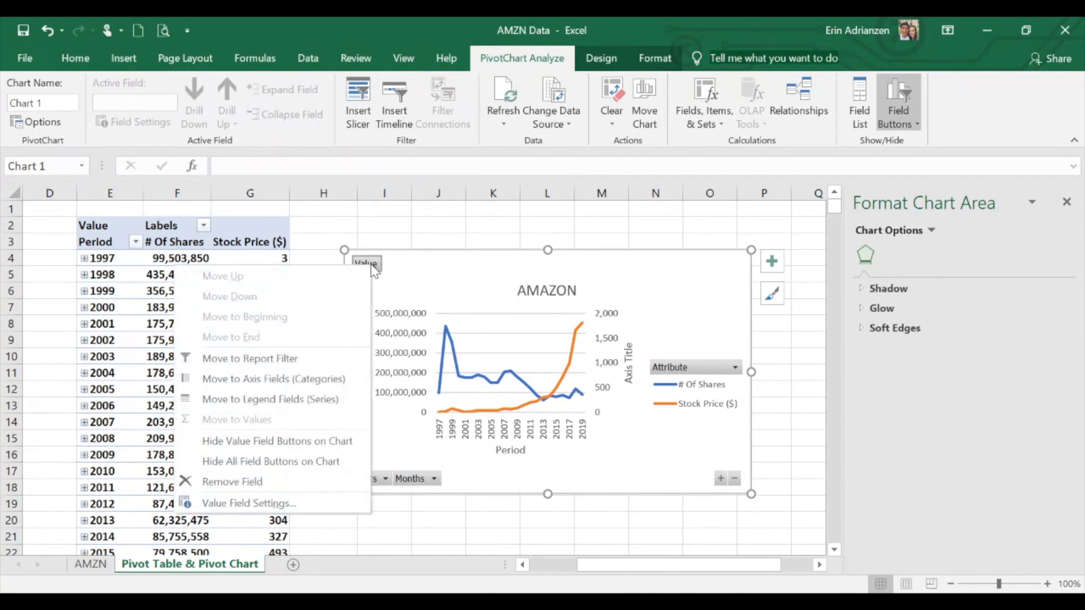
left_click(295, 445)
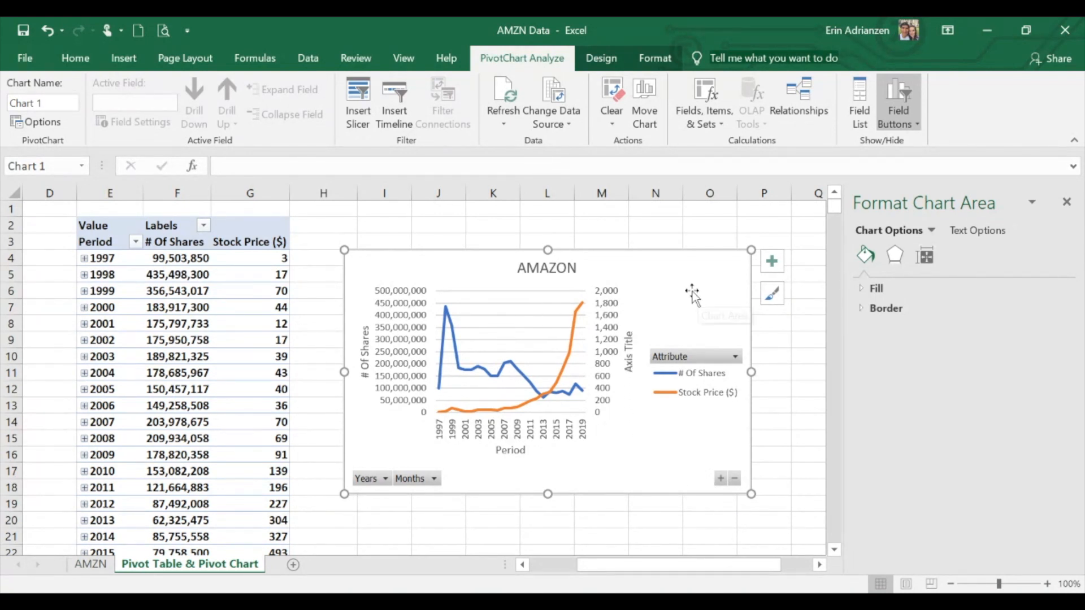
- Add primary major vertical gridlines to the chart
left_click(772, 260)
mouse_move(841, 383)
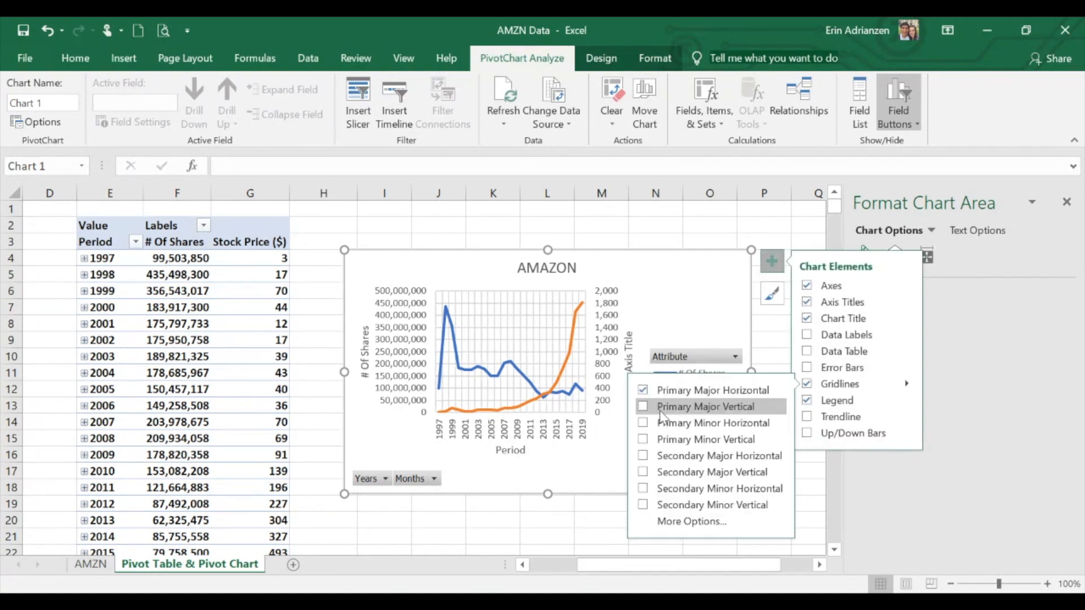
left_click(643, 408)
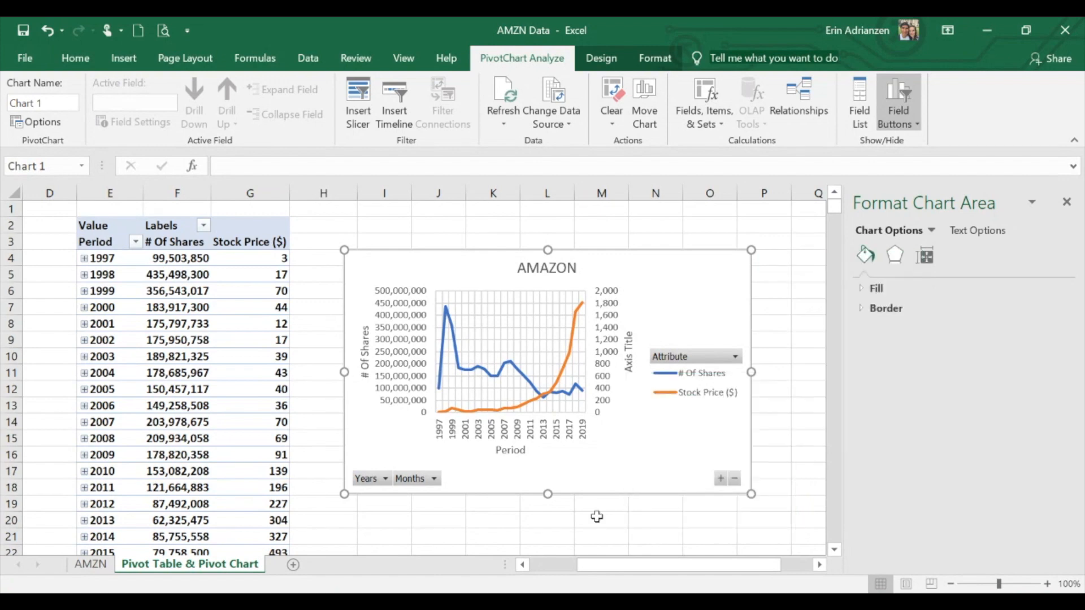
left_click(598, 516)
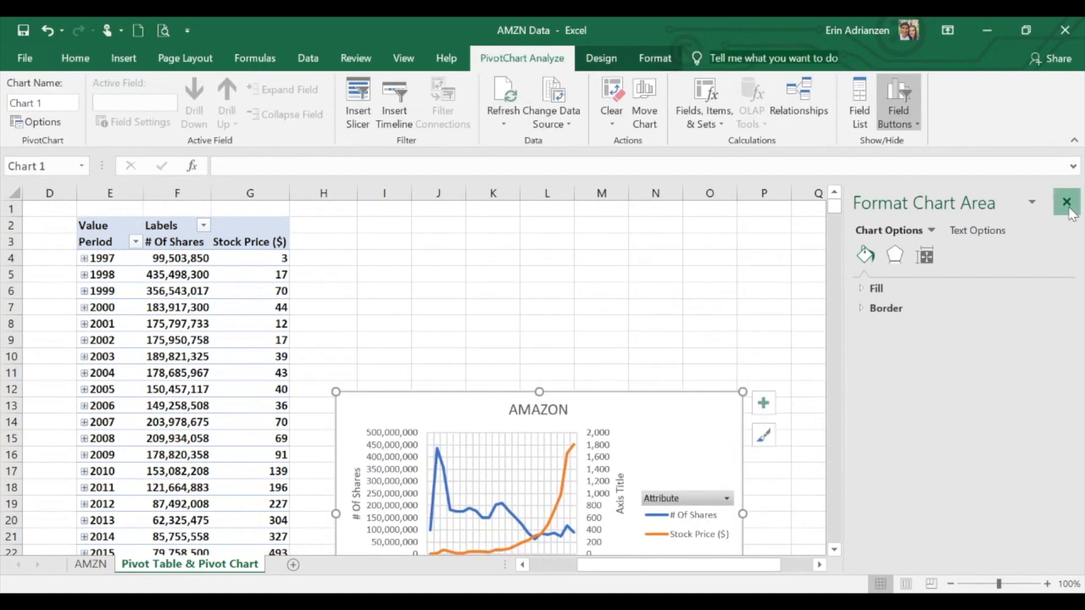
- Move the chart back up beside the PivotTable and enlarge it to span about I3 to Q20
left_click(1067, 203)
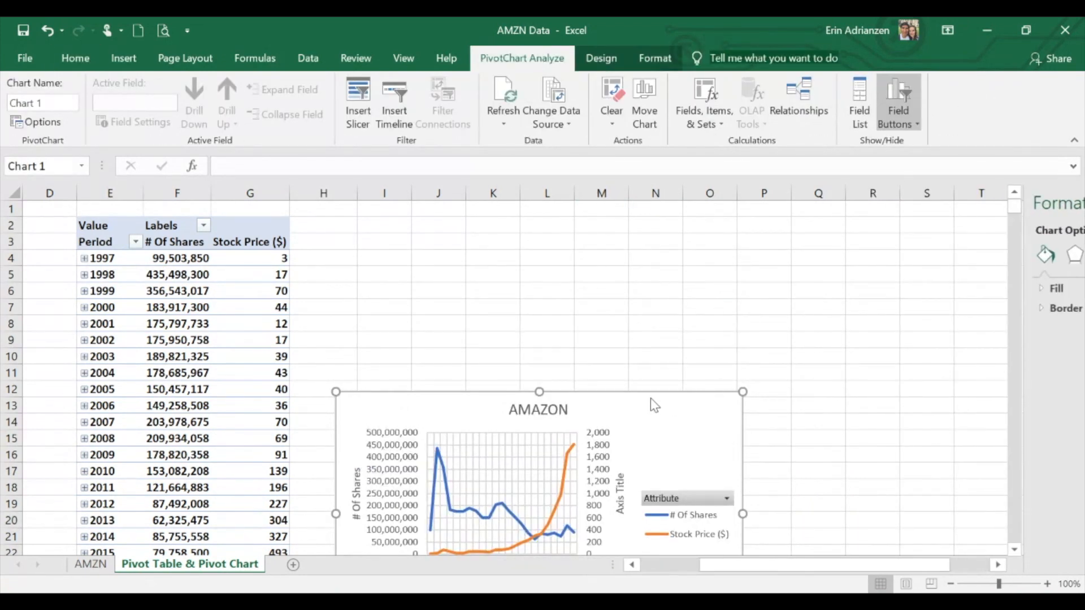
left_click_drag(620, 400, 646, 247)
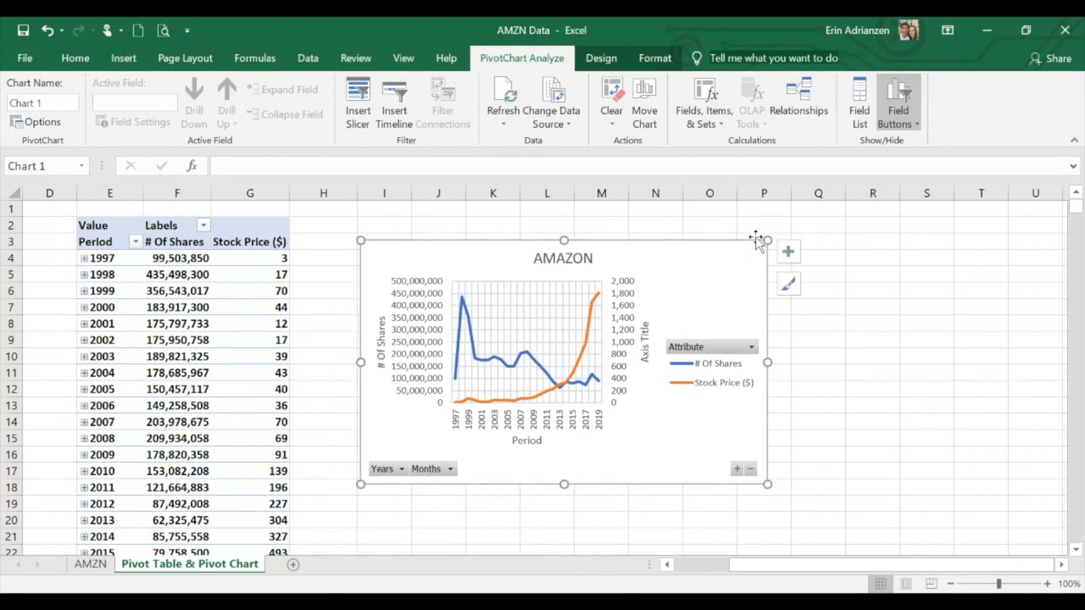
left_click_drag(767, 486, 816, 527)
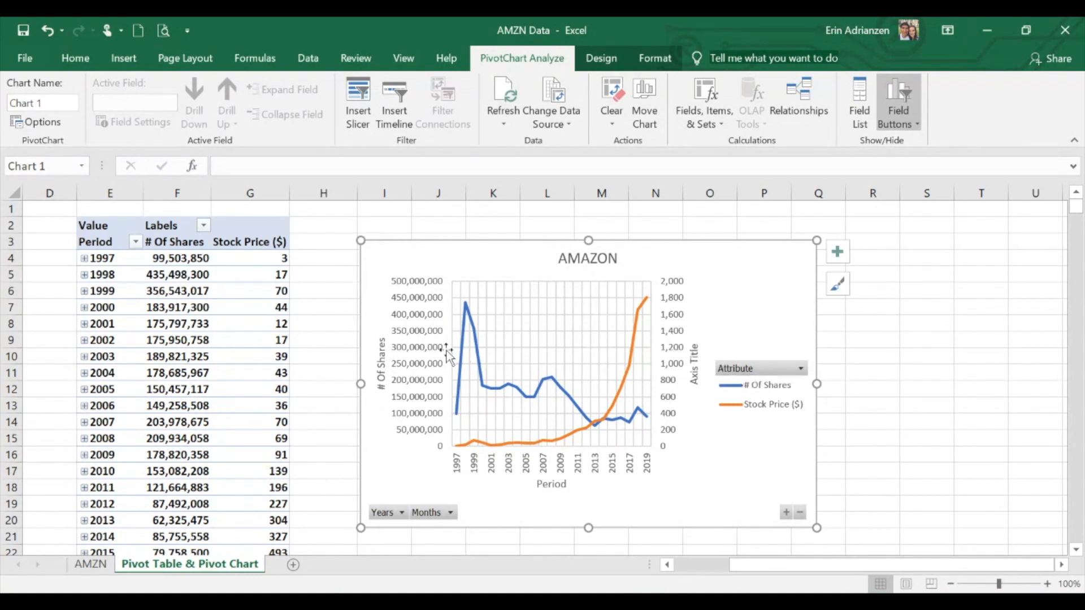
- Set the # Of Shares axis display units to Millions and widen the chart toward the PivotTable, to about column H
double_click(425, 337)
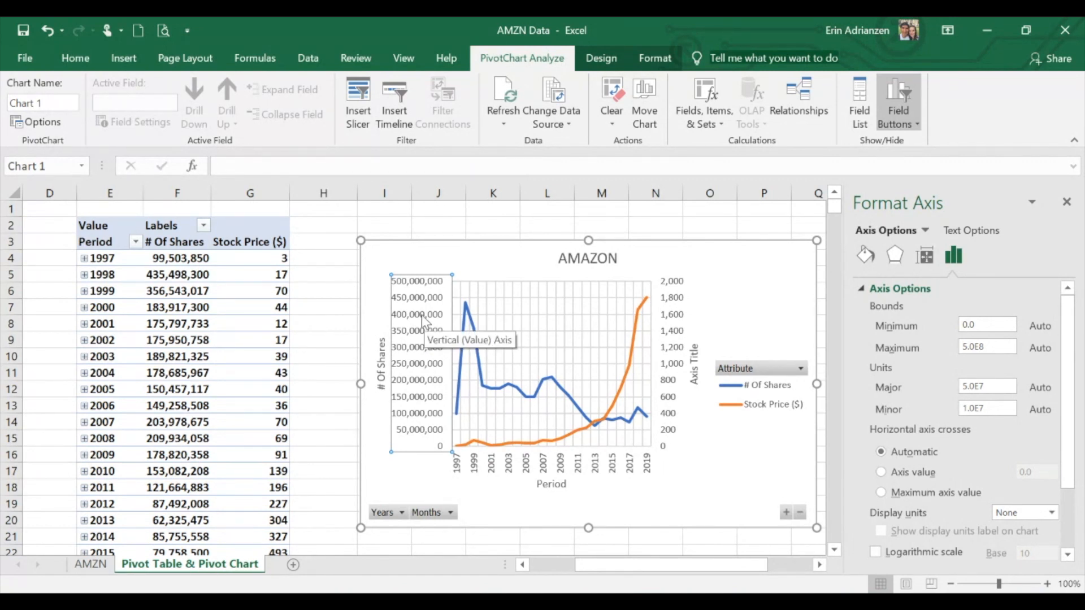
right_click(425, 321)
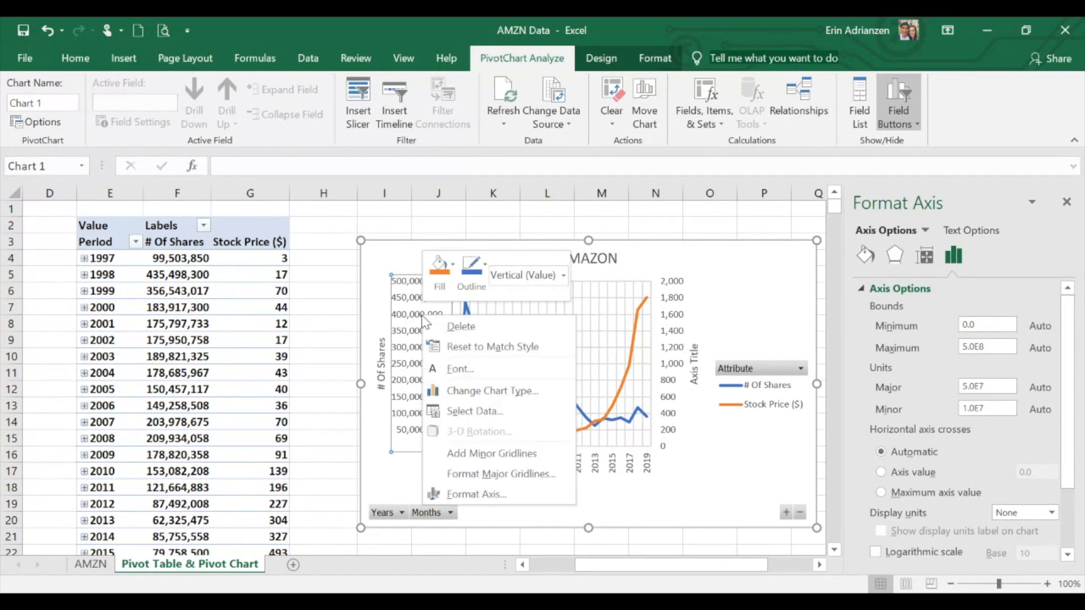
left_click(475, 495)
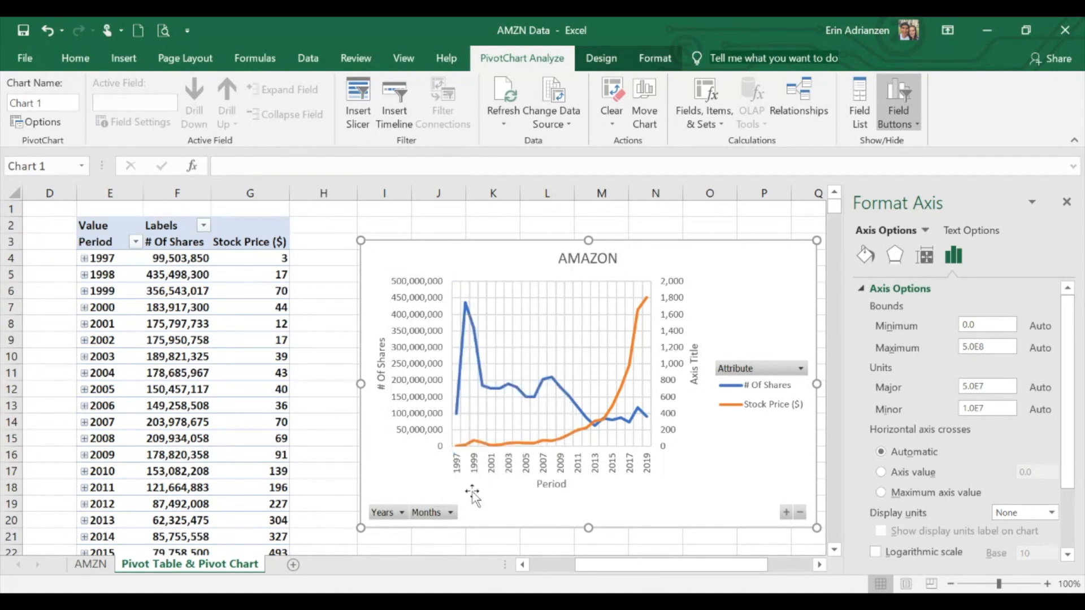
left_click(404, 337)
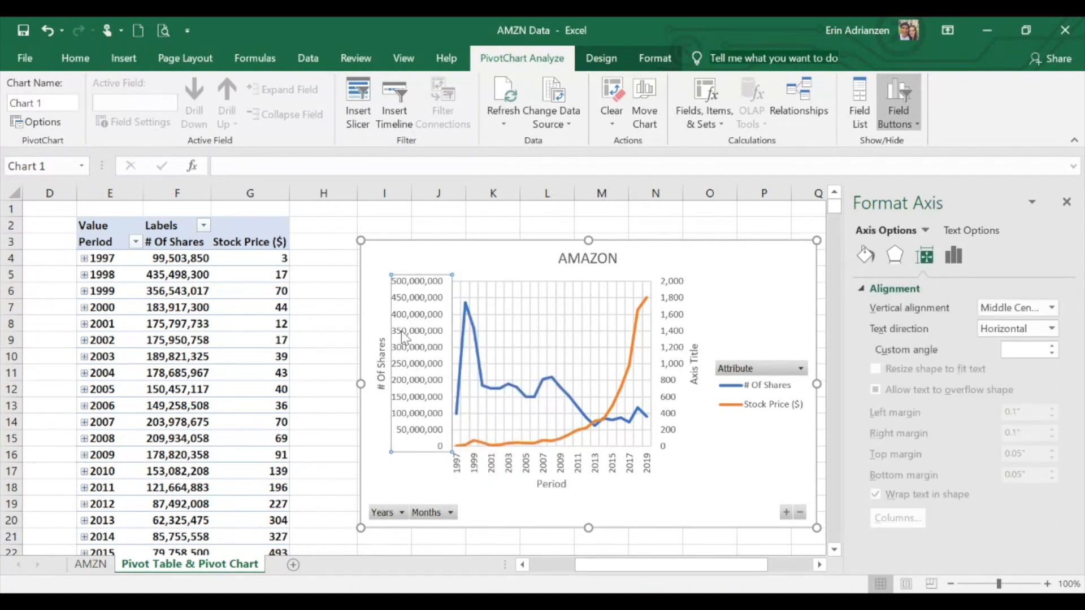
right_click(404, 337)
left_click(480, 512)
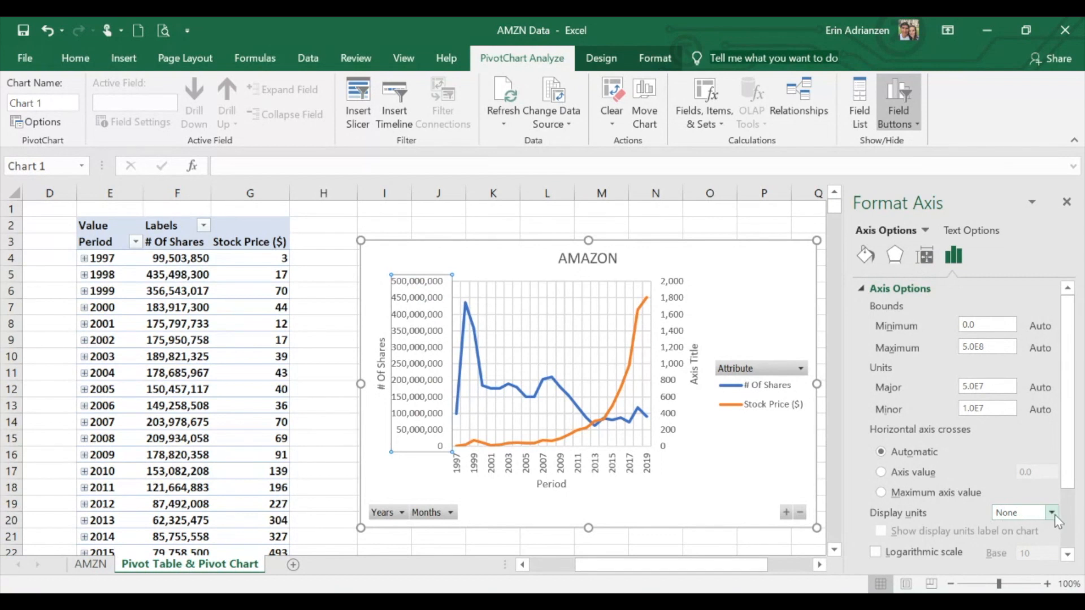
left_click(1052, 513)
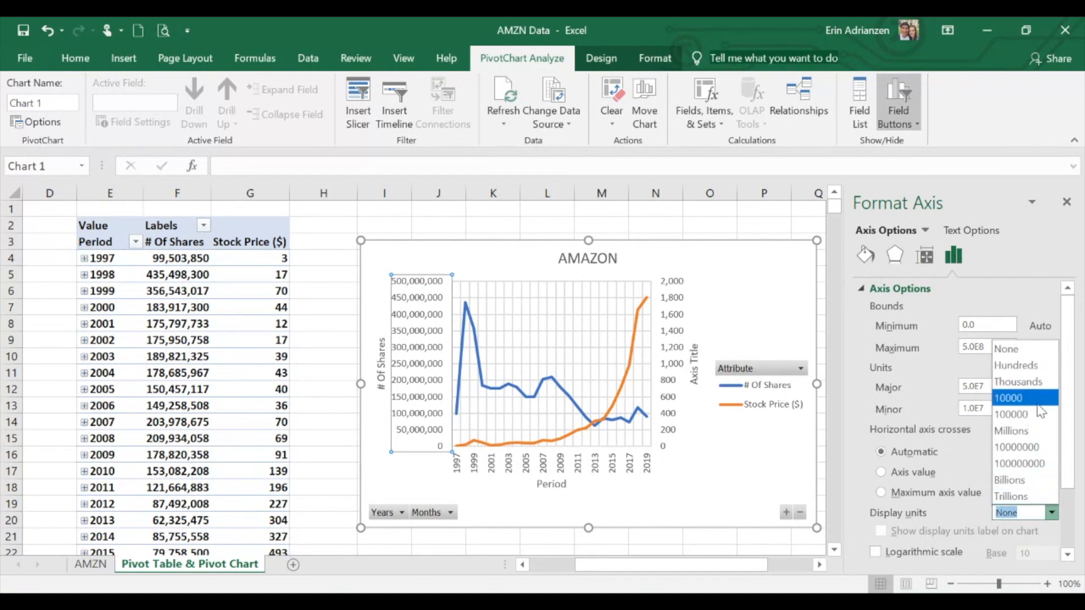
left_click(1031, 431)
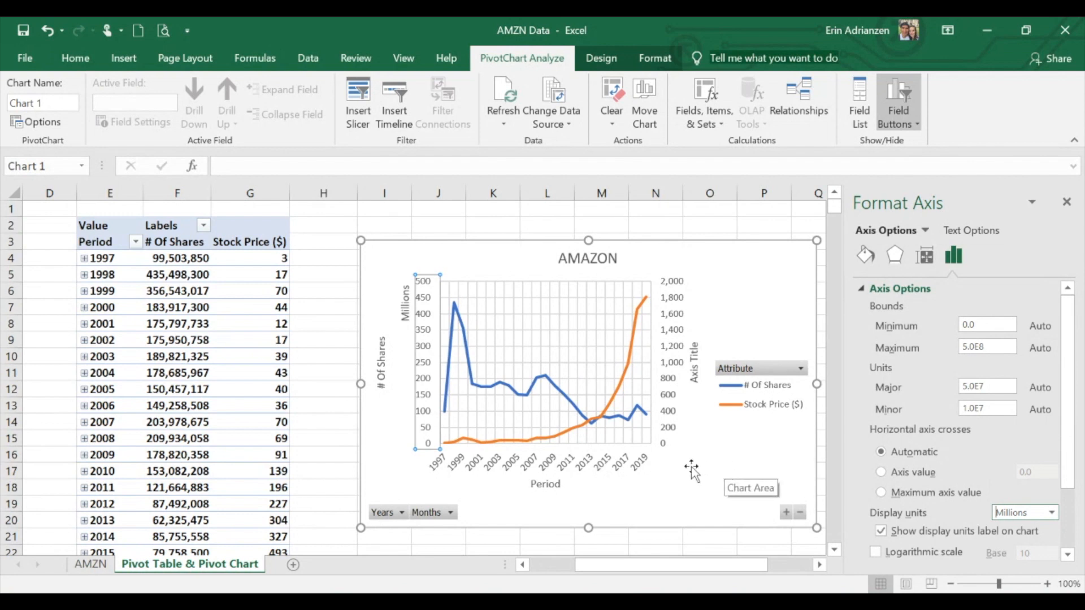
left_click(713, 478)
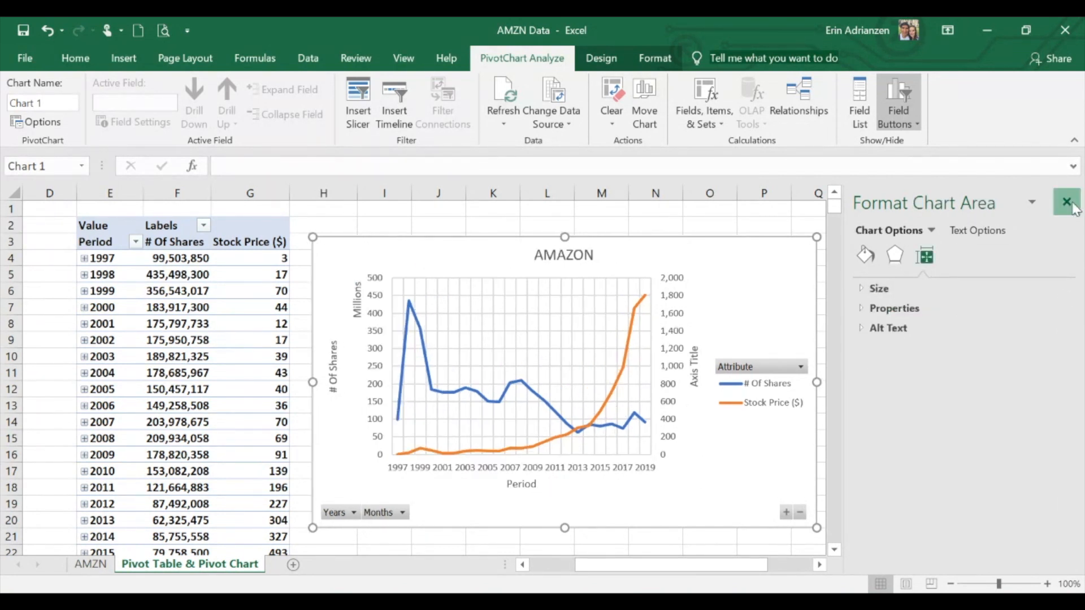
left_click(1066, 202)
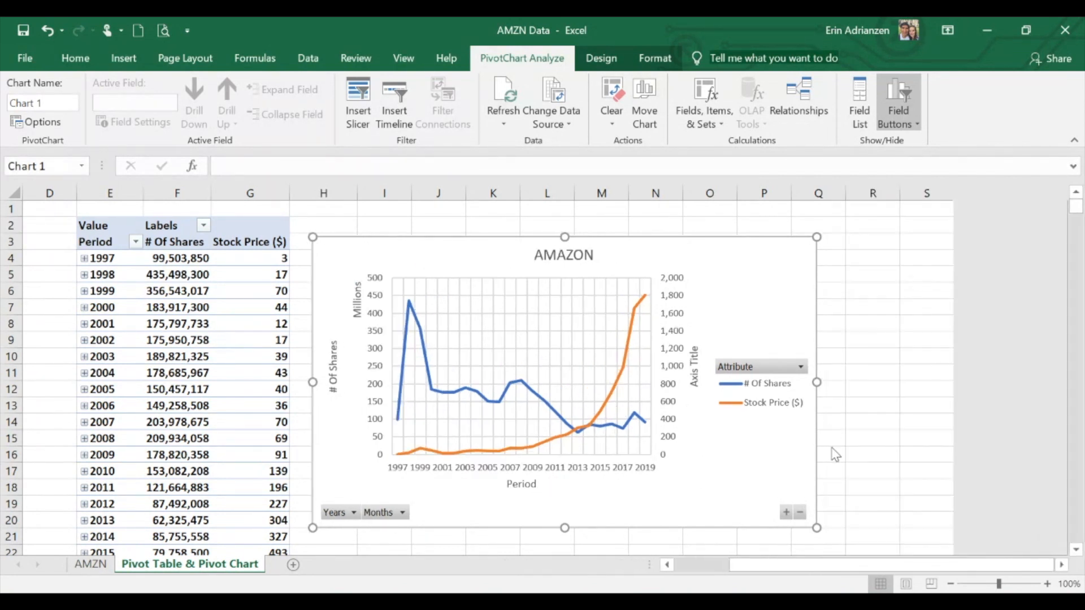
- Enlarge the chart by extending its lower-right corner to about cell S26
left_click_drag(816, 528, 944, 534)
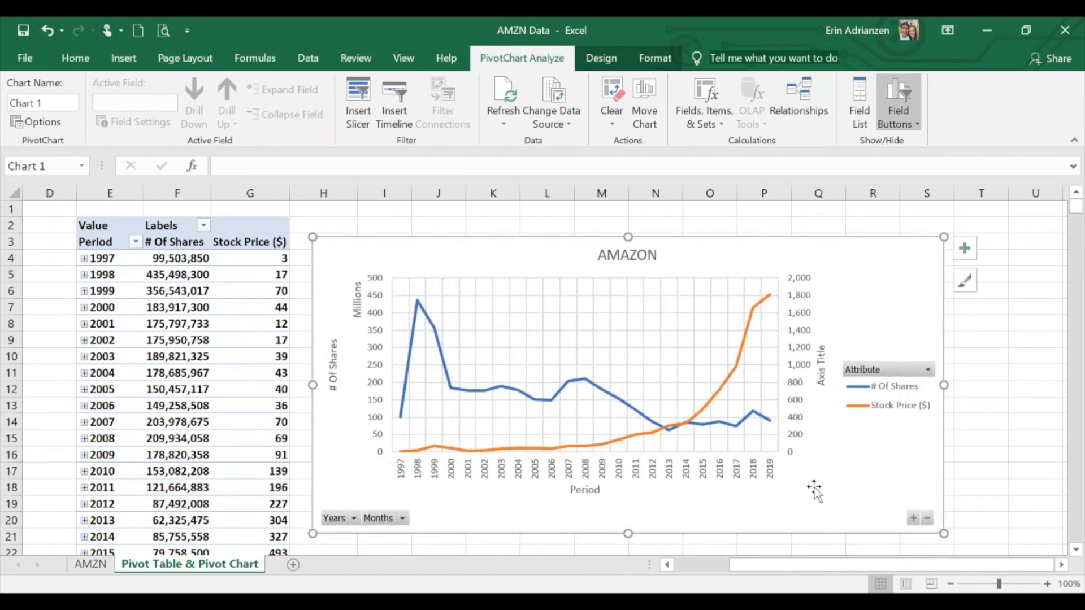
scroll(814, 484, "down", 2)
left_click_drag(627, 435, 628, 529)
scroll(650, 411, "up", 2)
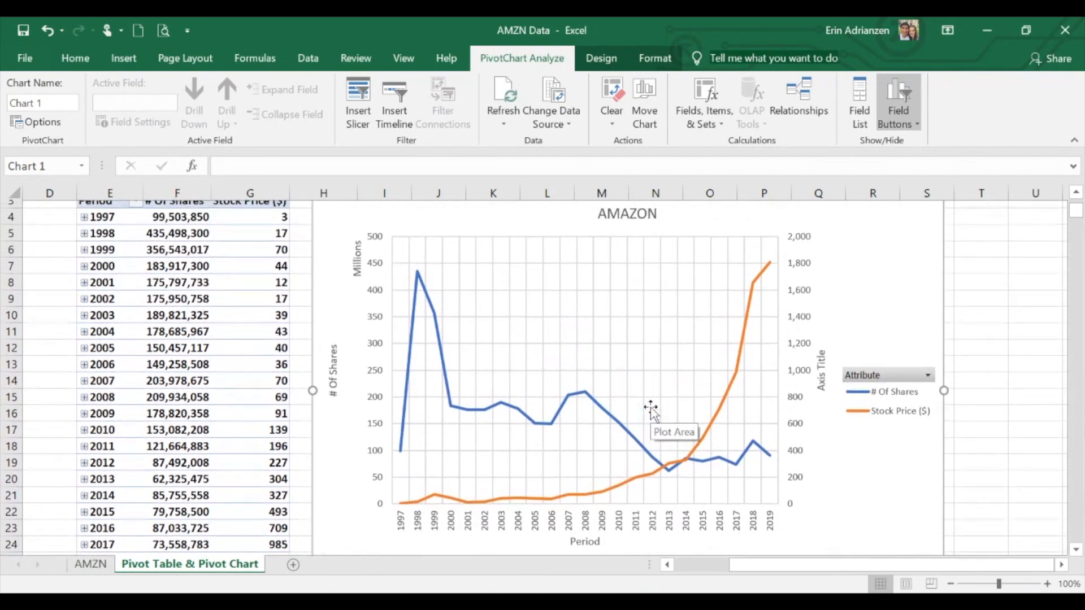
left_click(951, 584)
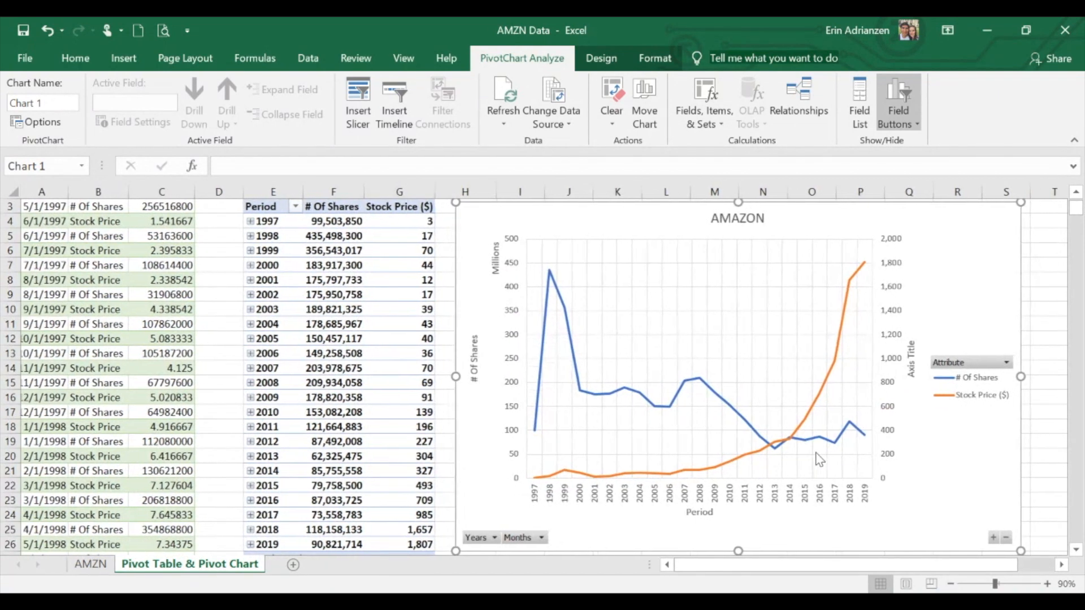
left_click(1050, 364)
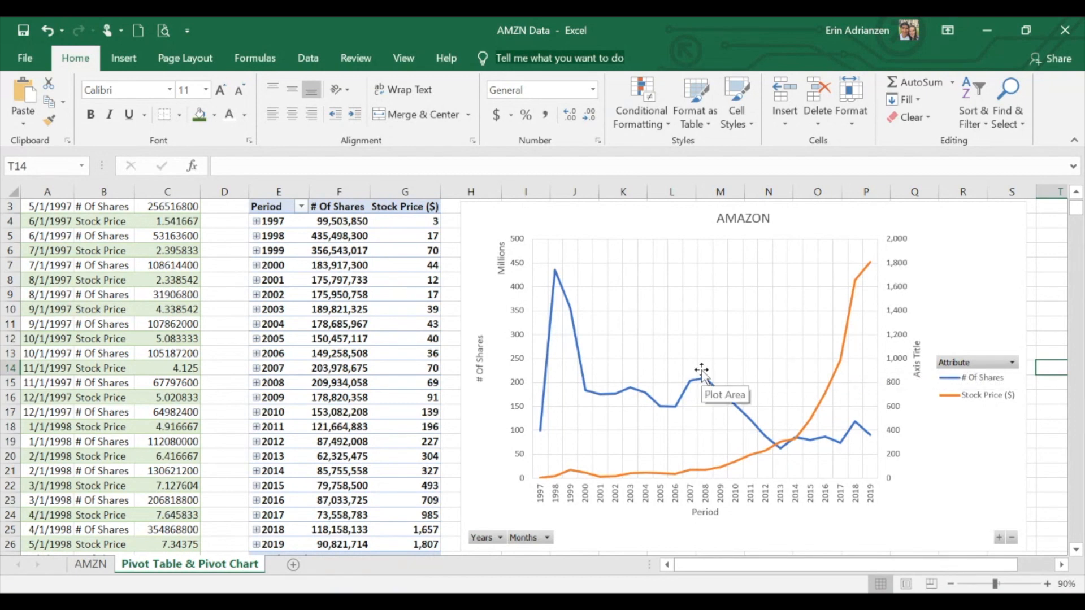
scroll(673, 308, "up", 1)
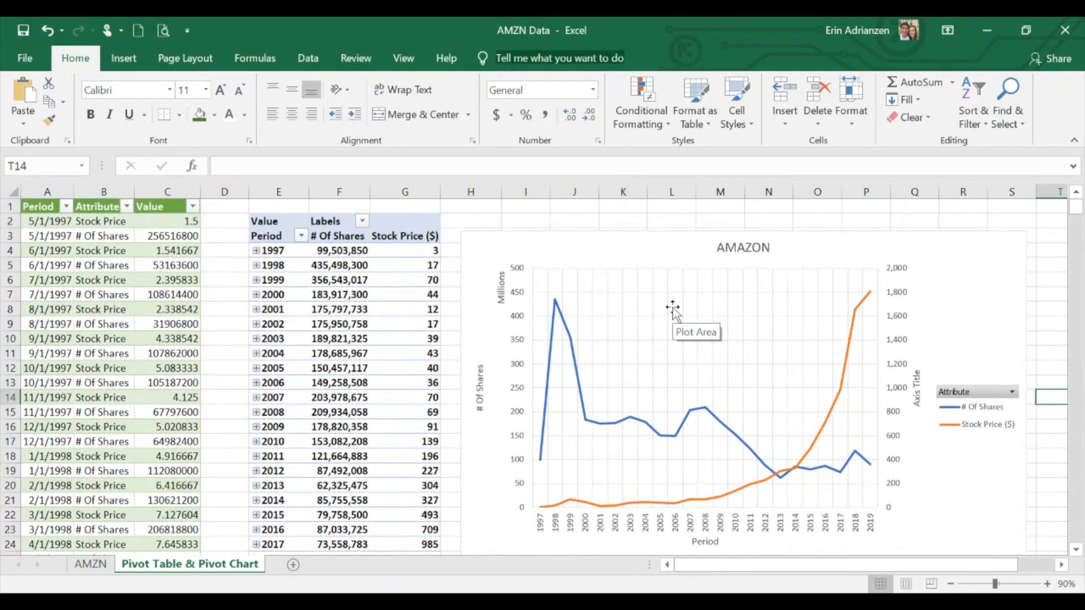
- Filter the PivotTable's Years field to show only 2015, 2016, 2017, 2018 and 2019
left_click(302, 238)
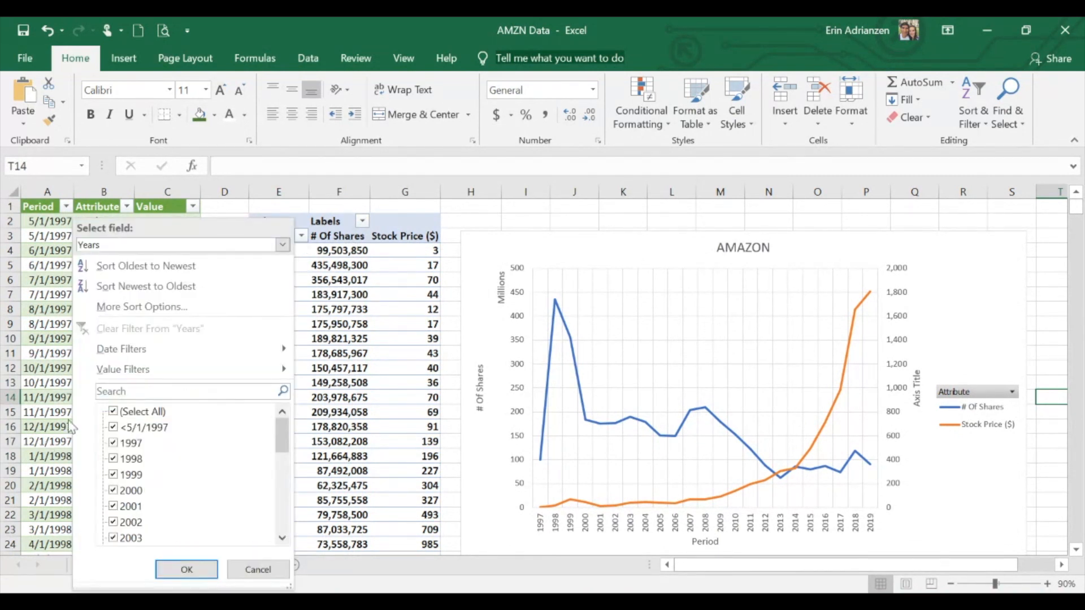
left_click(117, 409)
scroll(126, 497, "down", 6)
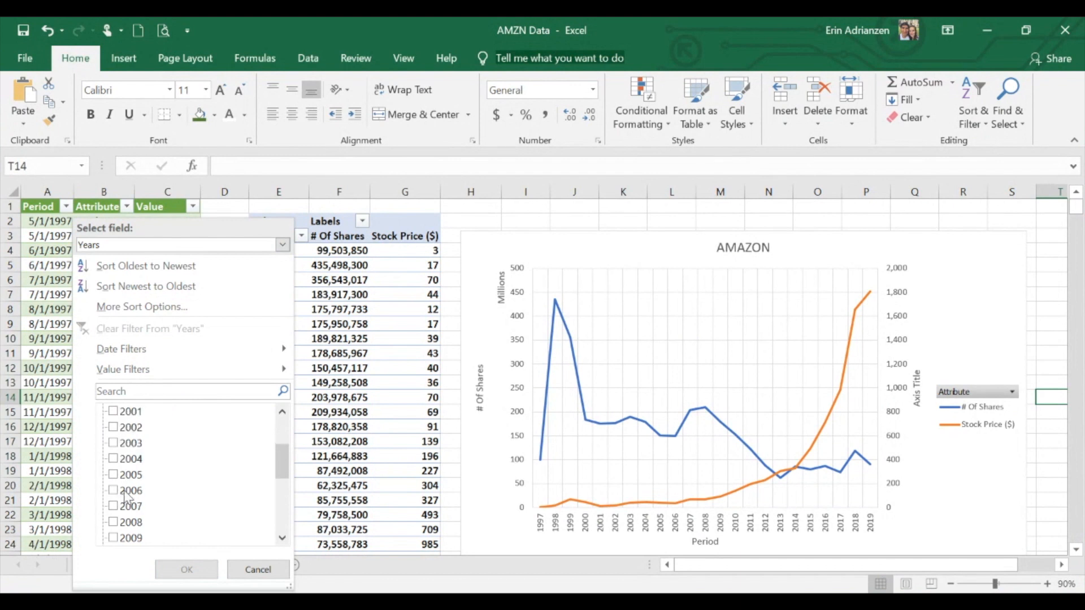
left_click(115, 506)
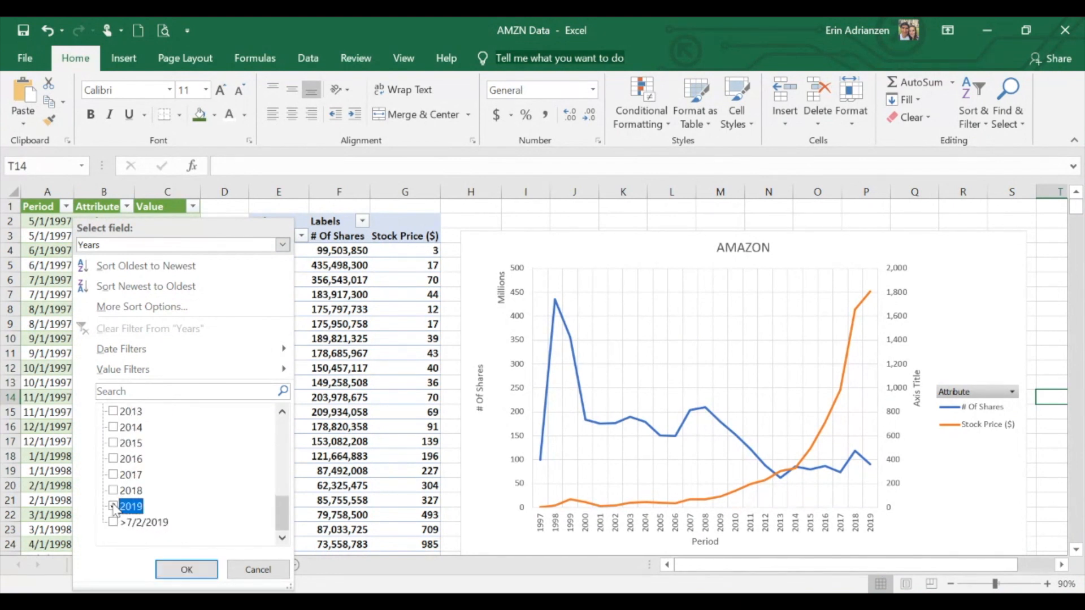
left_click(115, 490)
left_click(115, 475)
left_click(116, 459)
left_click(115, 444)
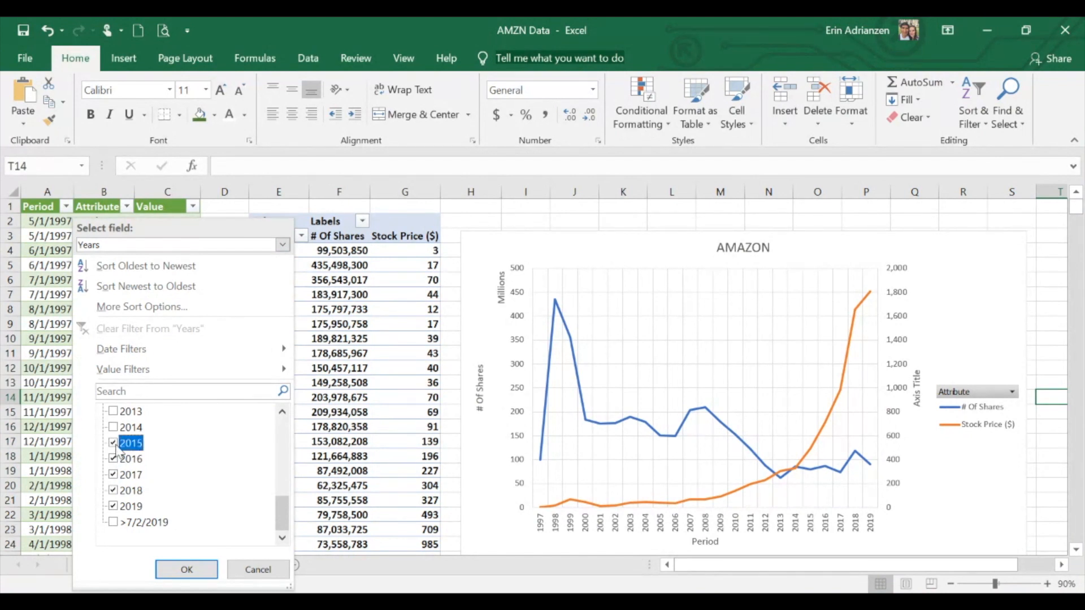
left_click(186, 569)
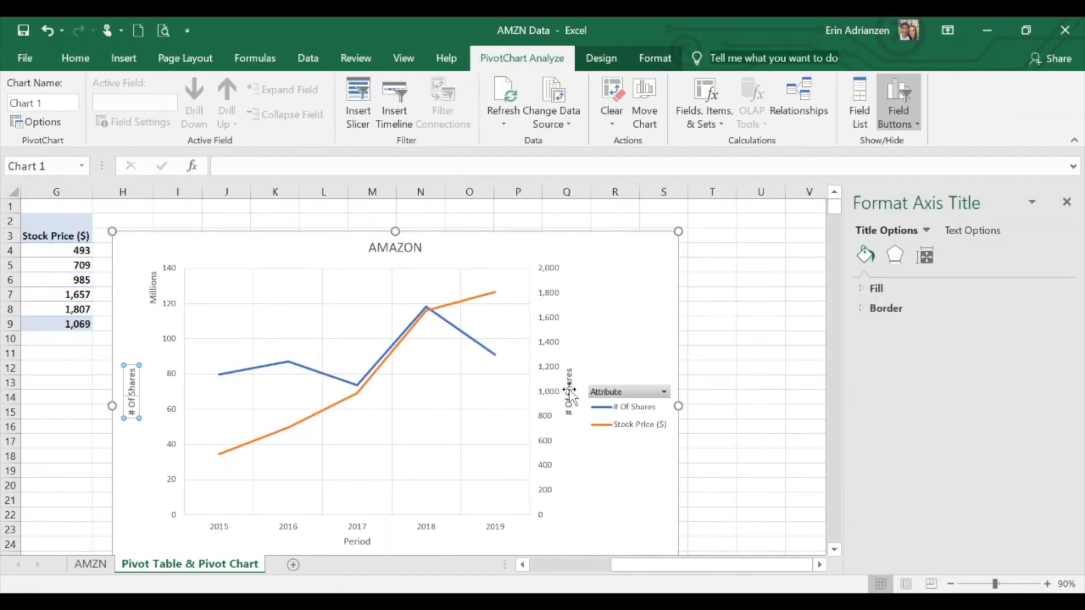
- Set the chart's secondary vertical axis title to "Stock Price"
type("# Of Shares")
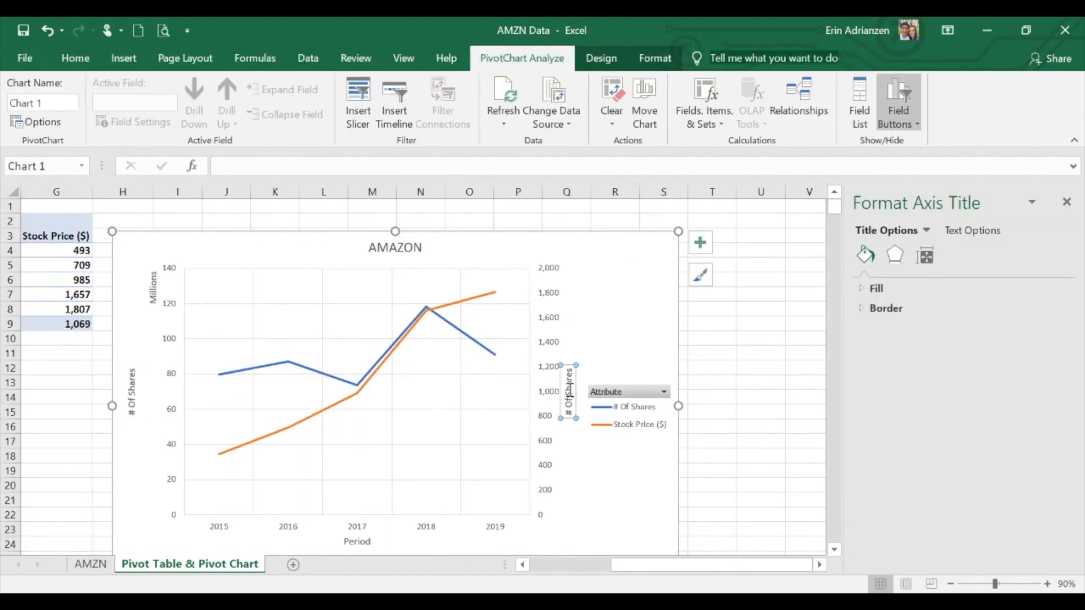
triple_click(570, 390)
type("Stock Price")
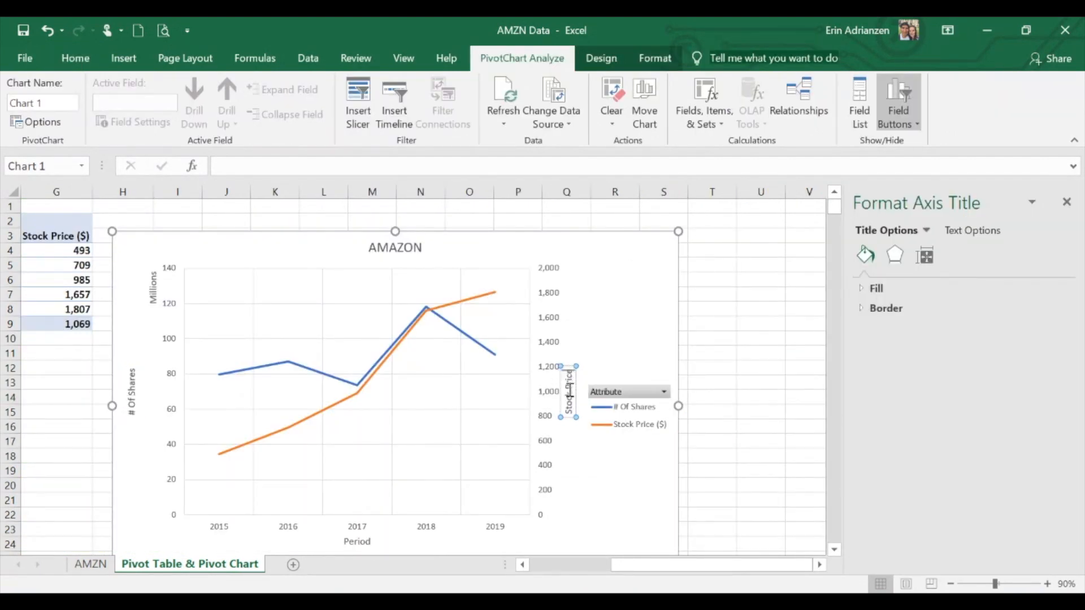
left_click(724, 342)
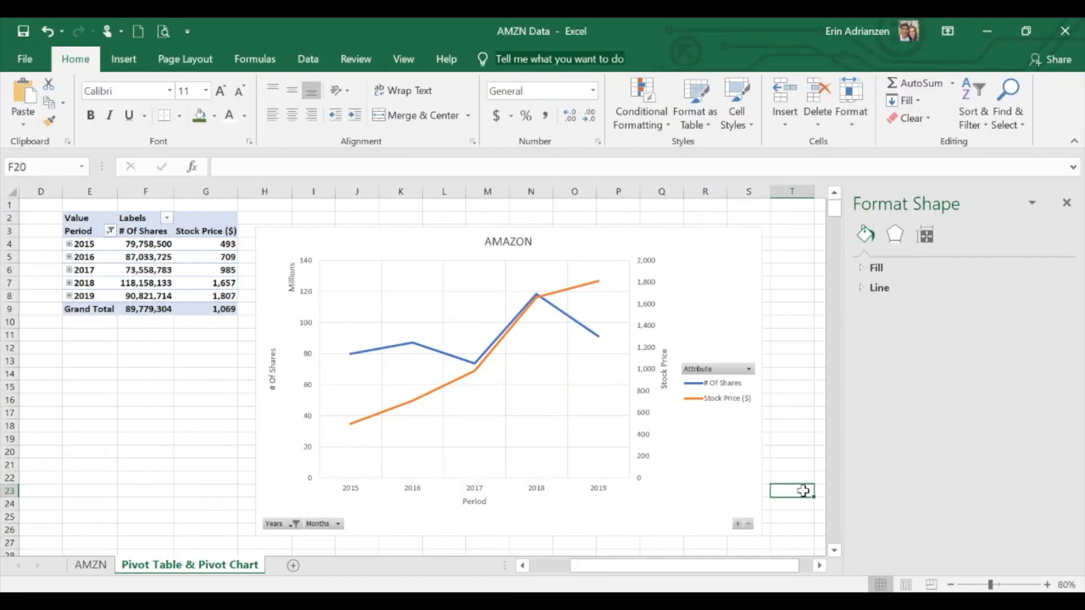